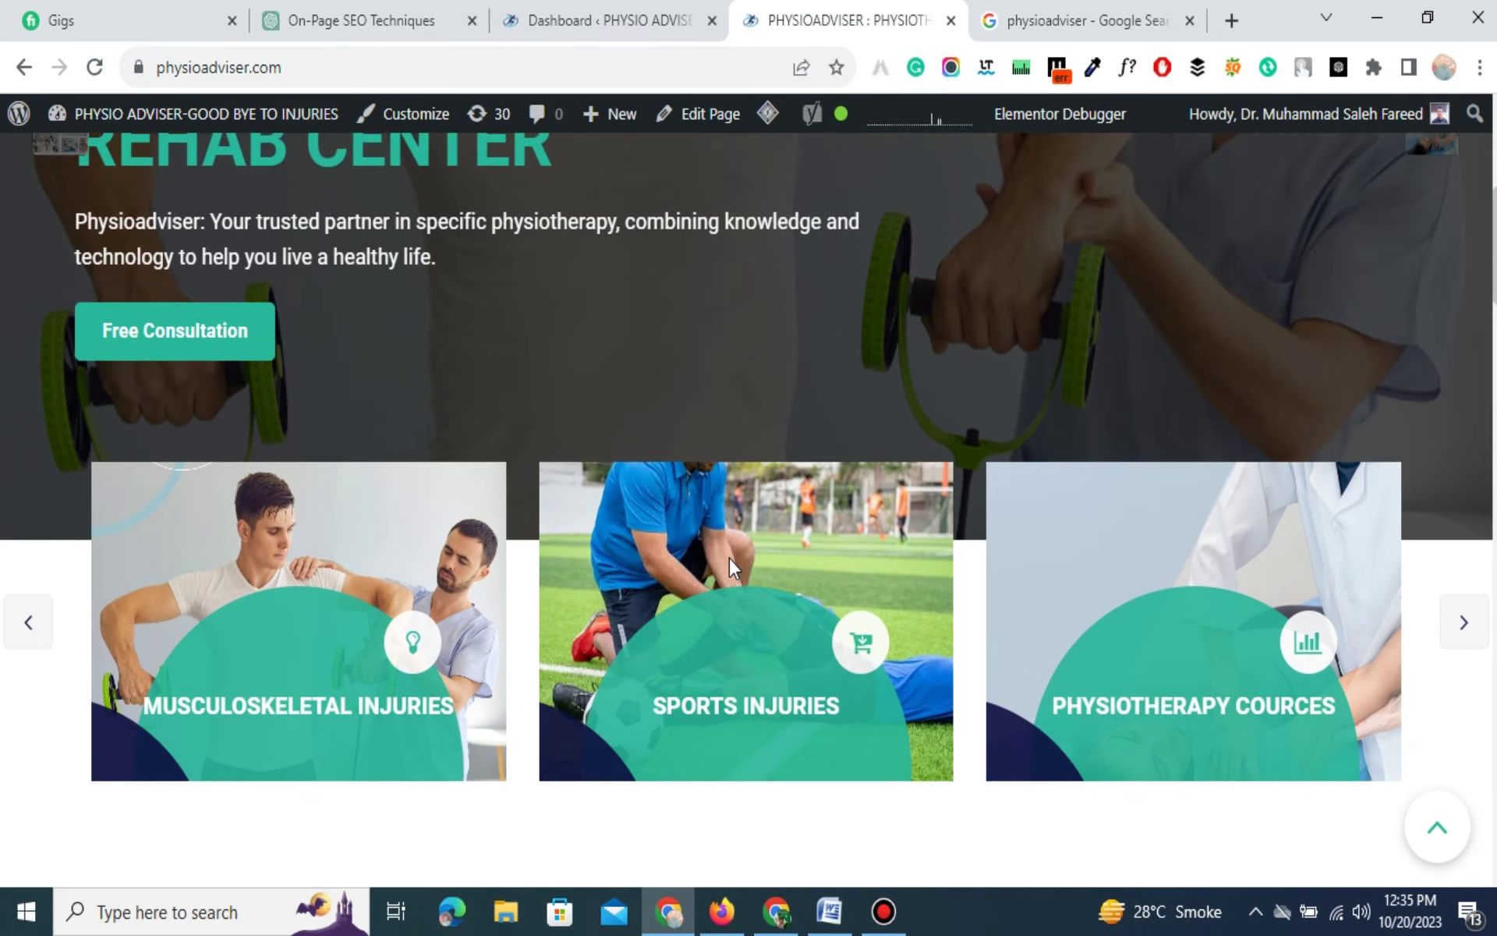
Inspect the physioadviser.com homepage with the developer tools and display it in the responsive mobile device view.
scroll(728, 557, up, 10)
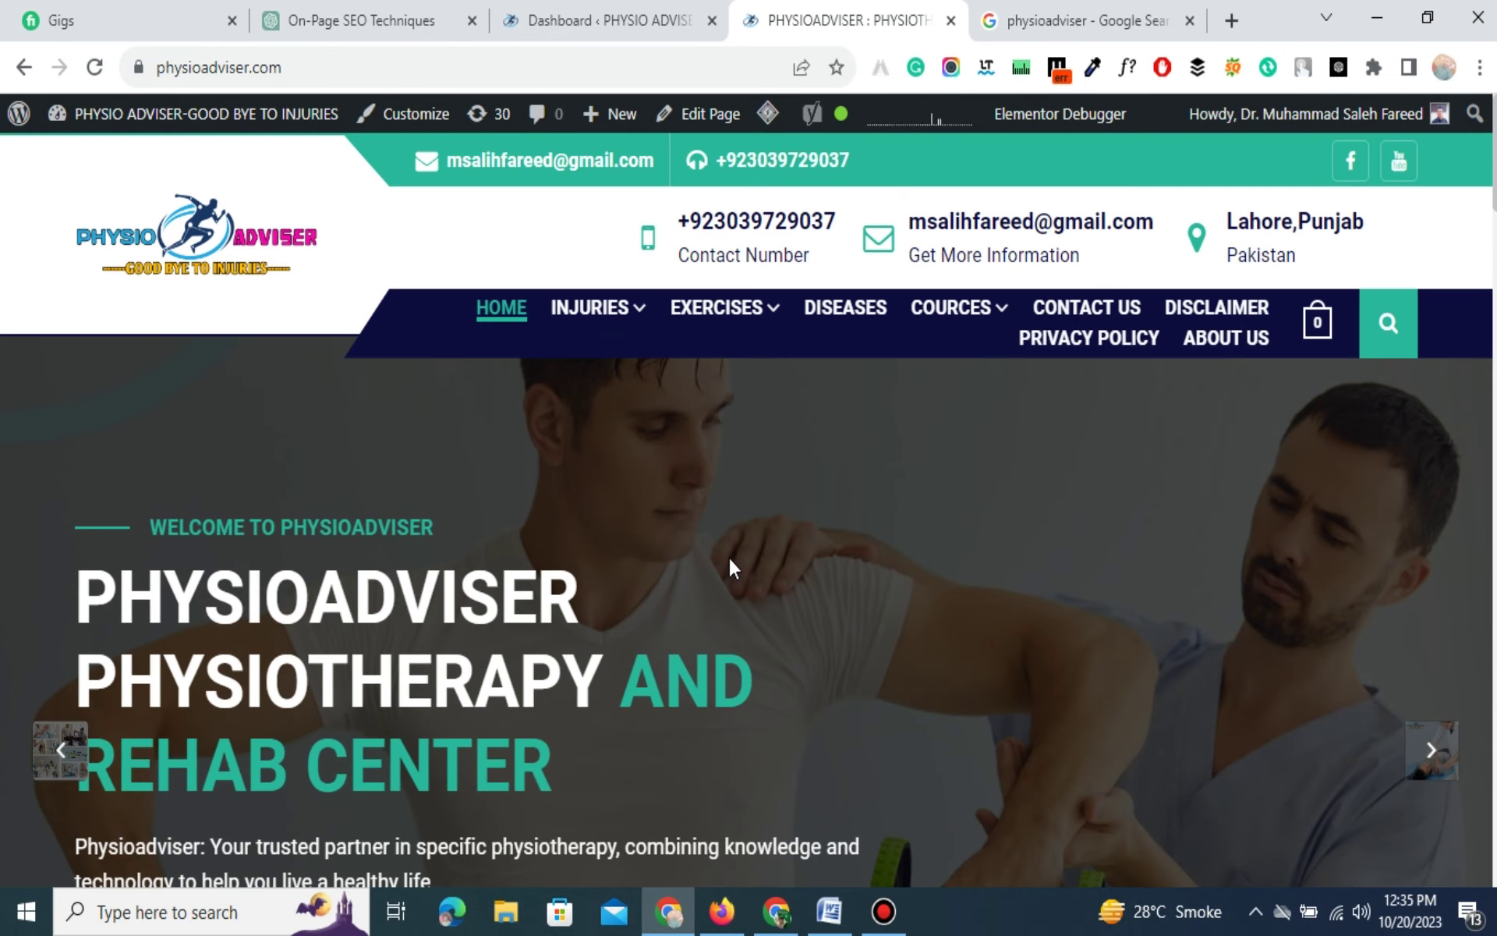
right_click(935, 557)
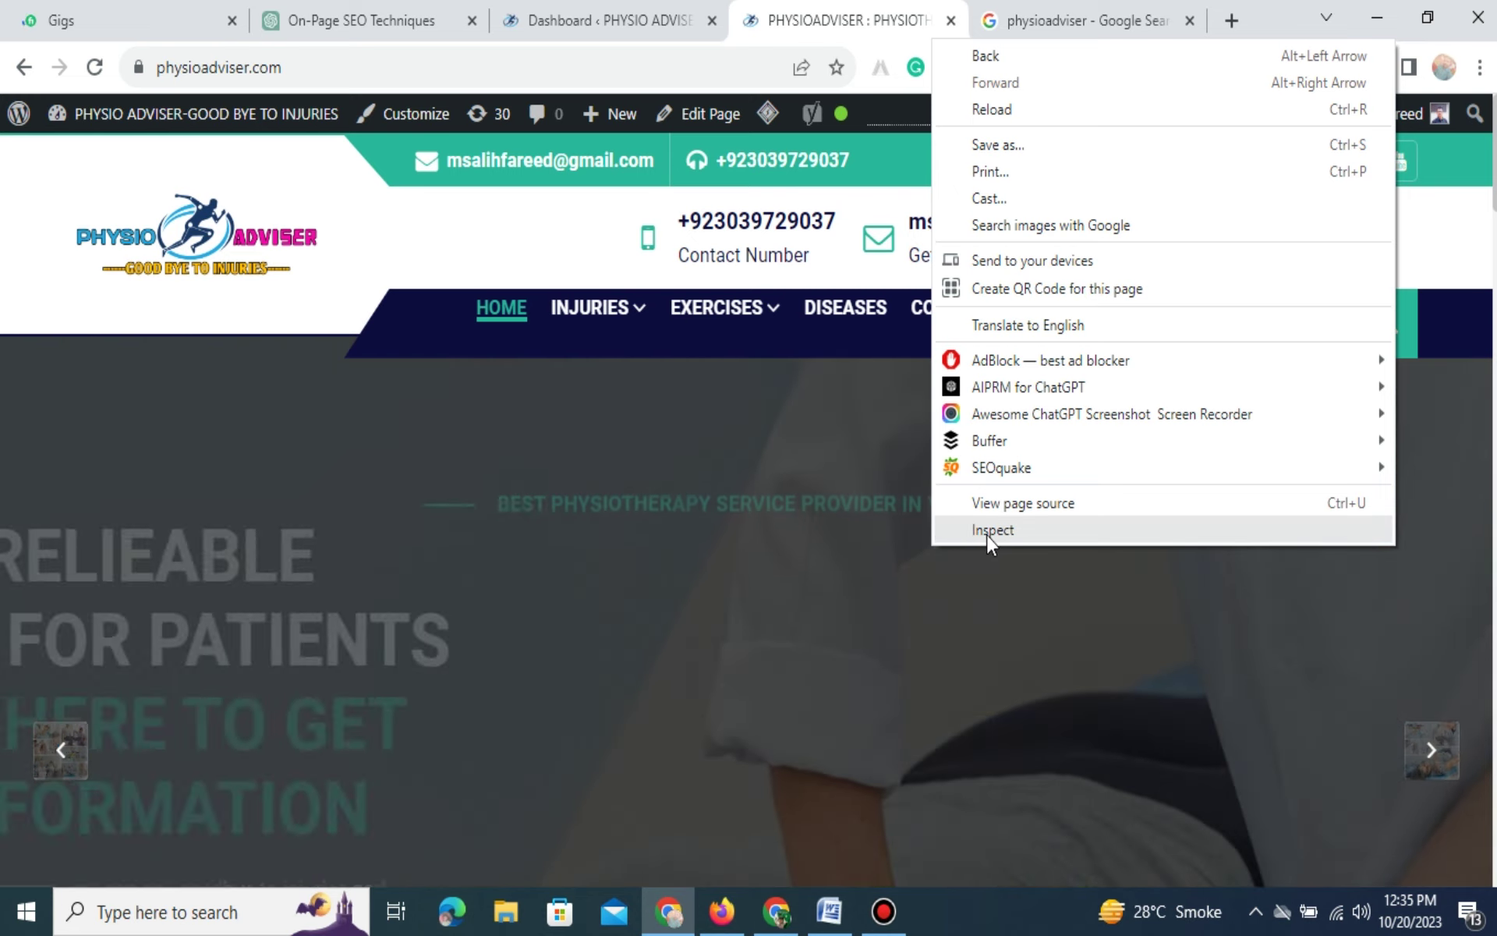
click(990, 545)
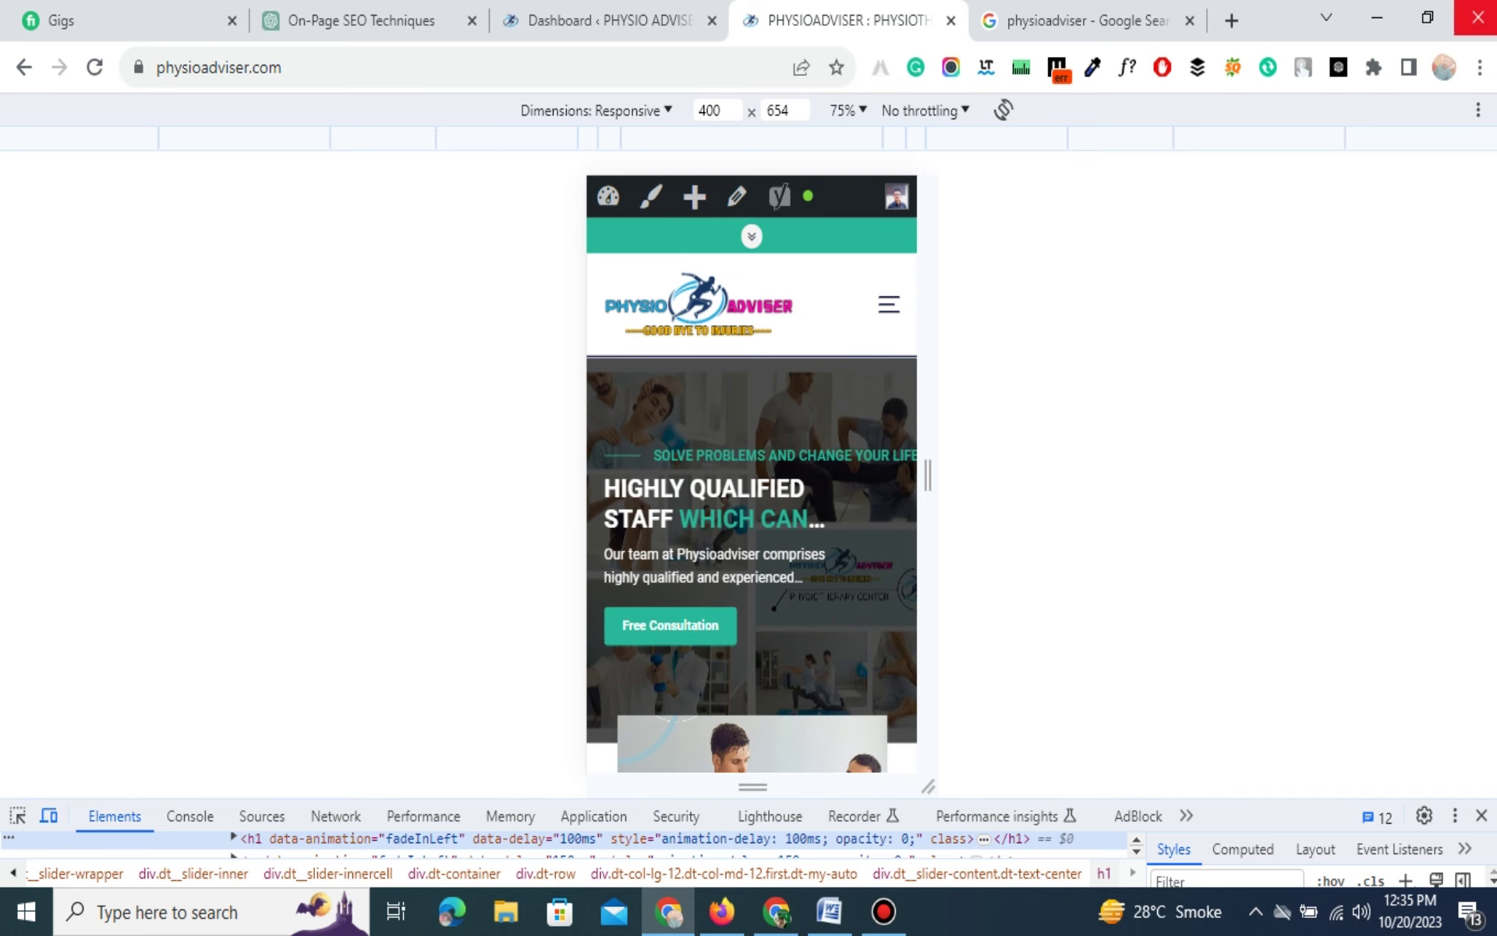
click(49, 818)
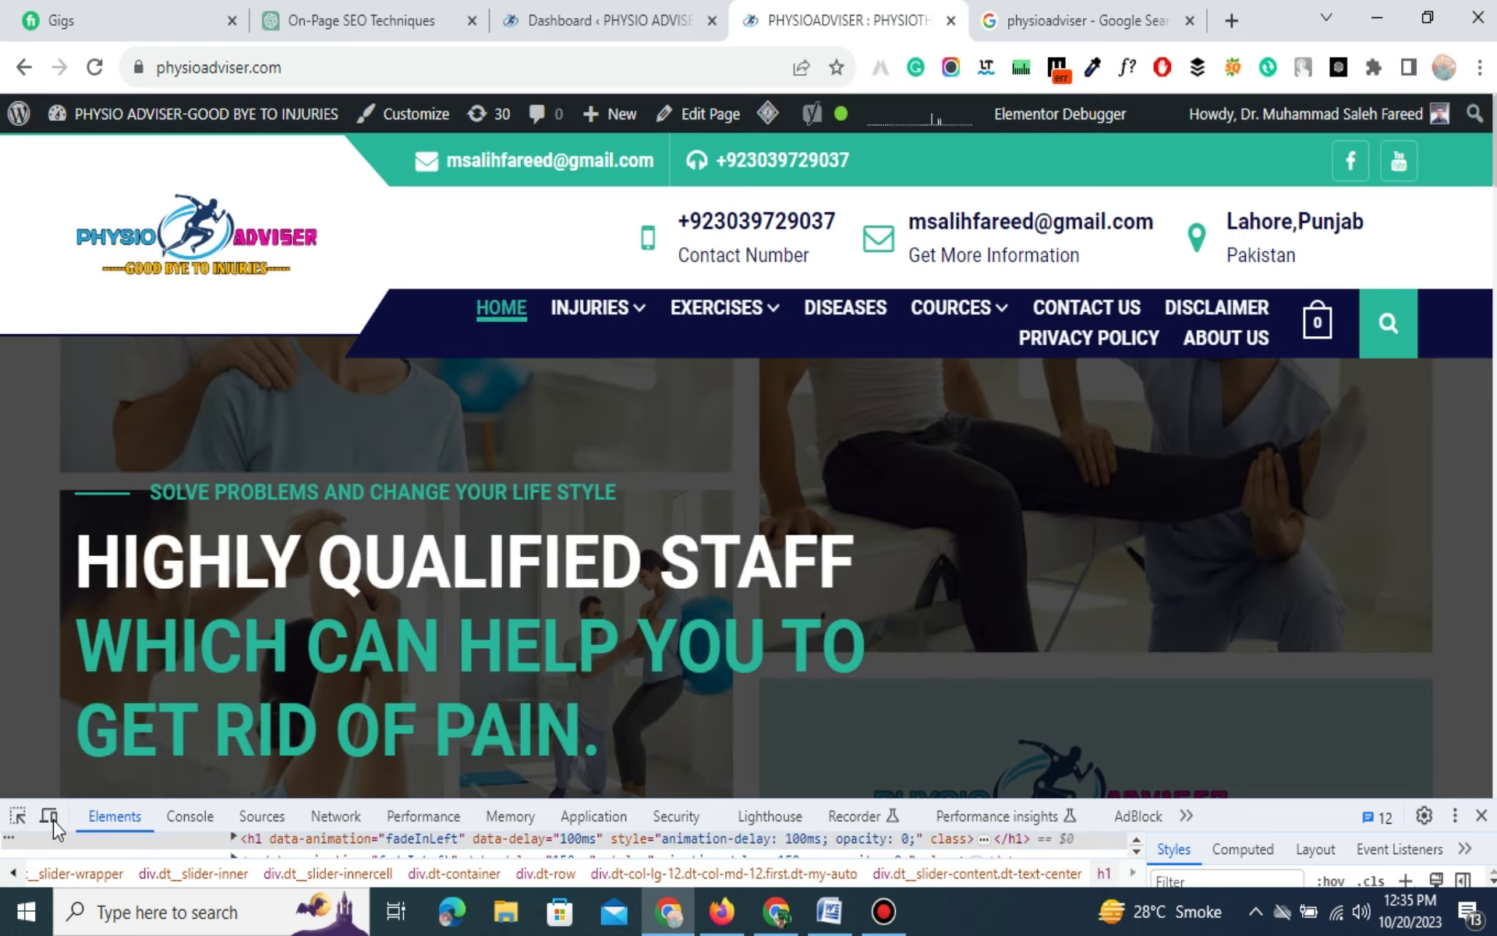
click(52, 819)
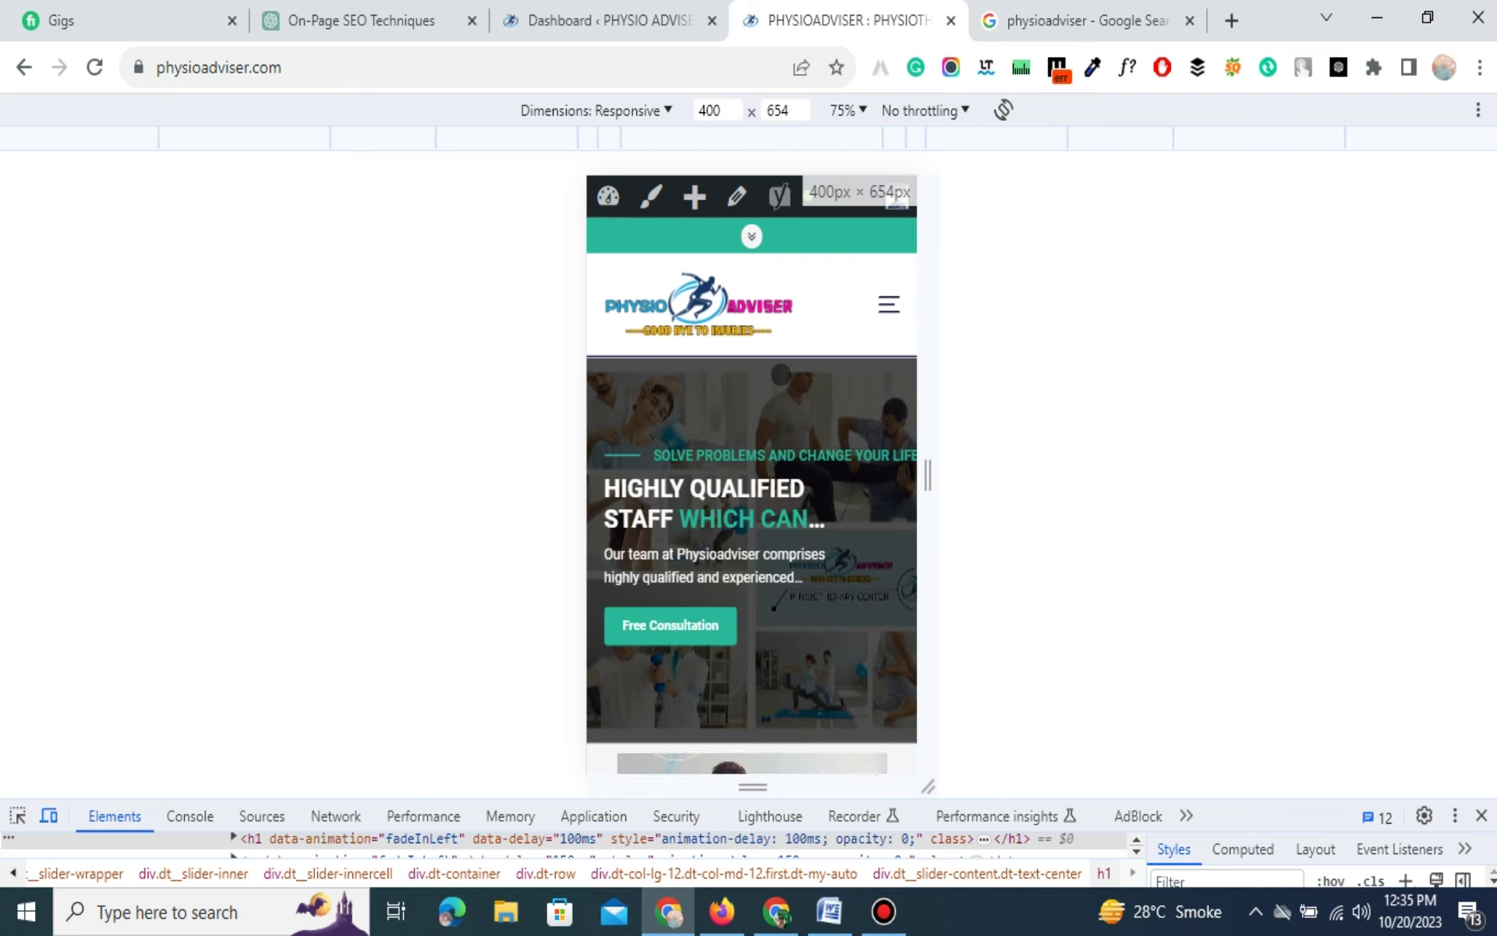
Examine the homepage's mobile layout from the hero slider through the injury cards to the About Us section.
scroll(791, 441, down, 6)
scroll(792, 442, down, 2)
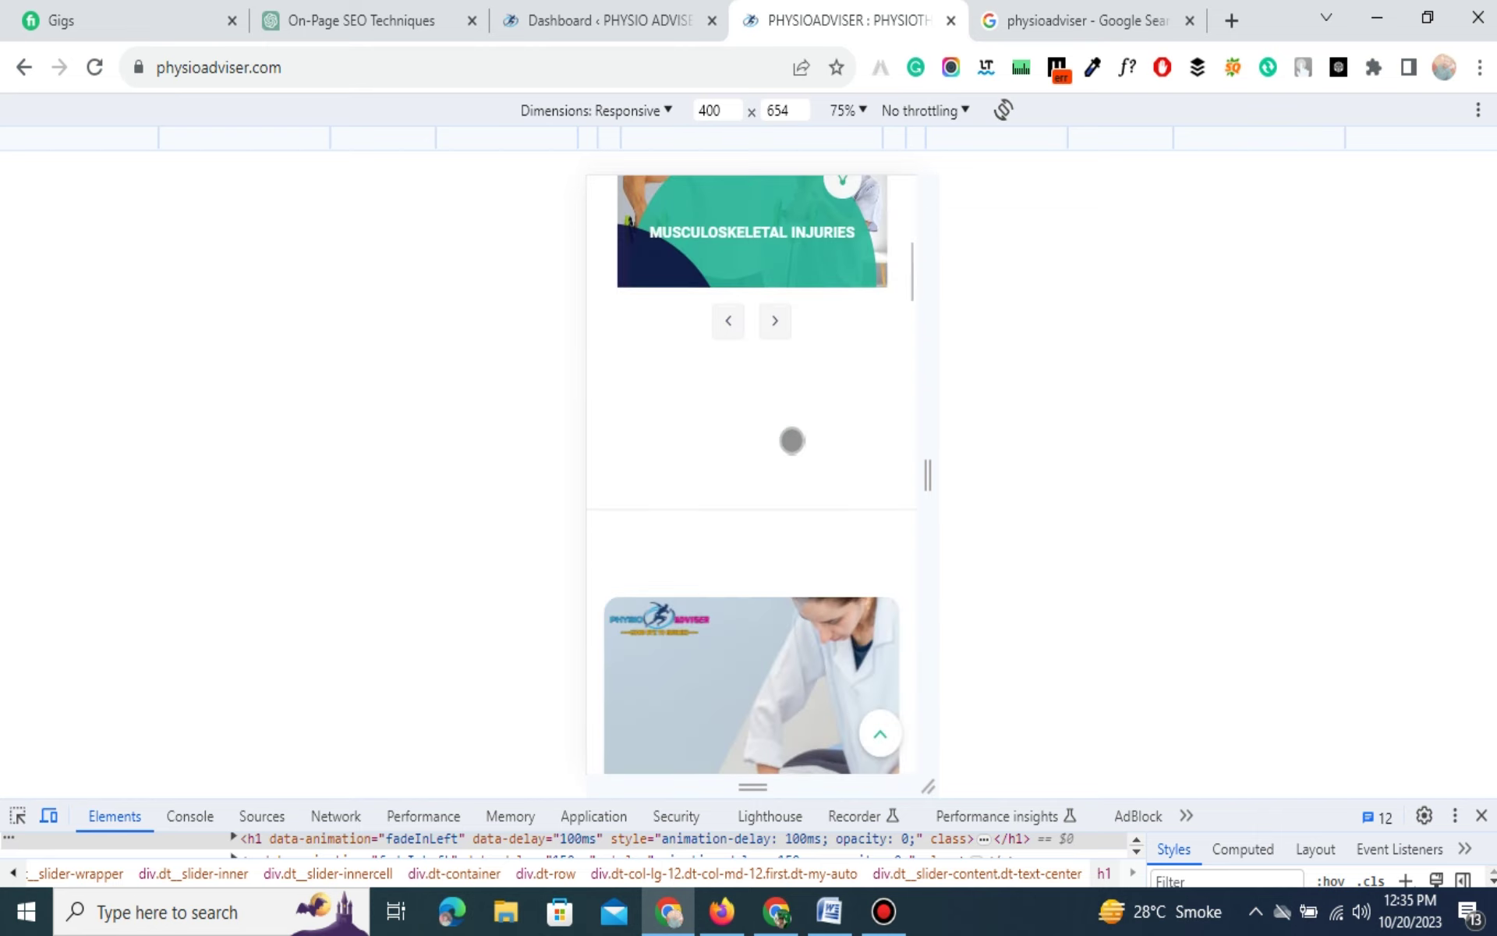
scroll(792, 438, up, 10)
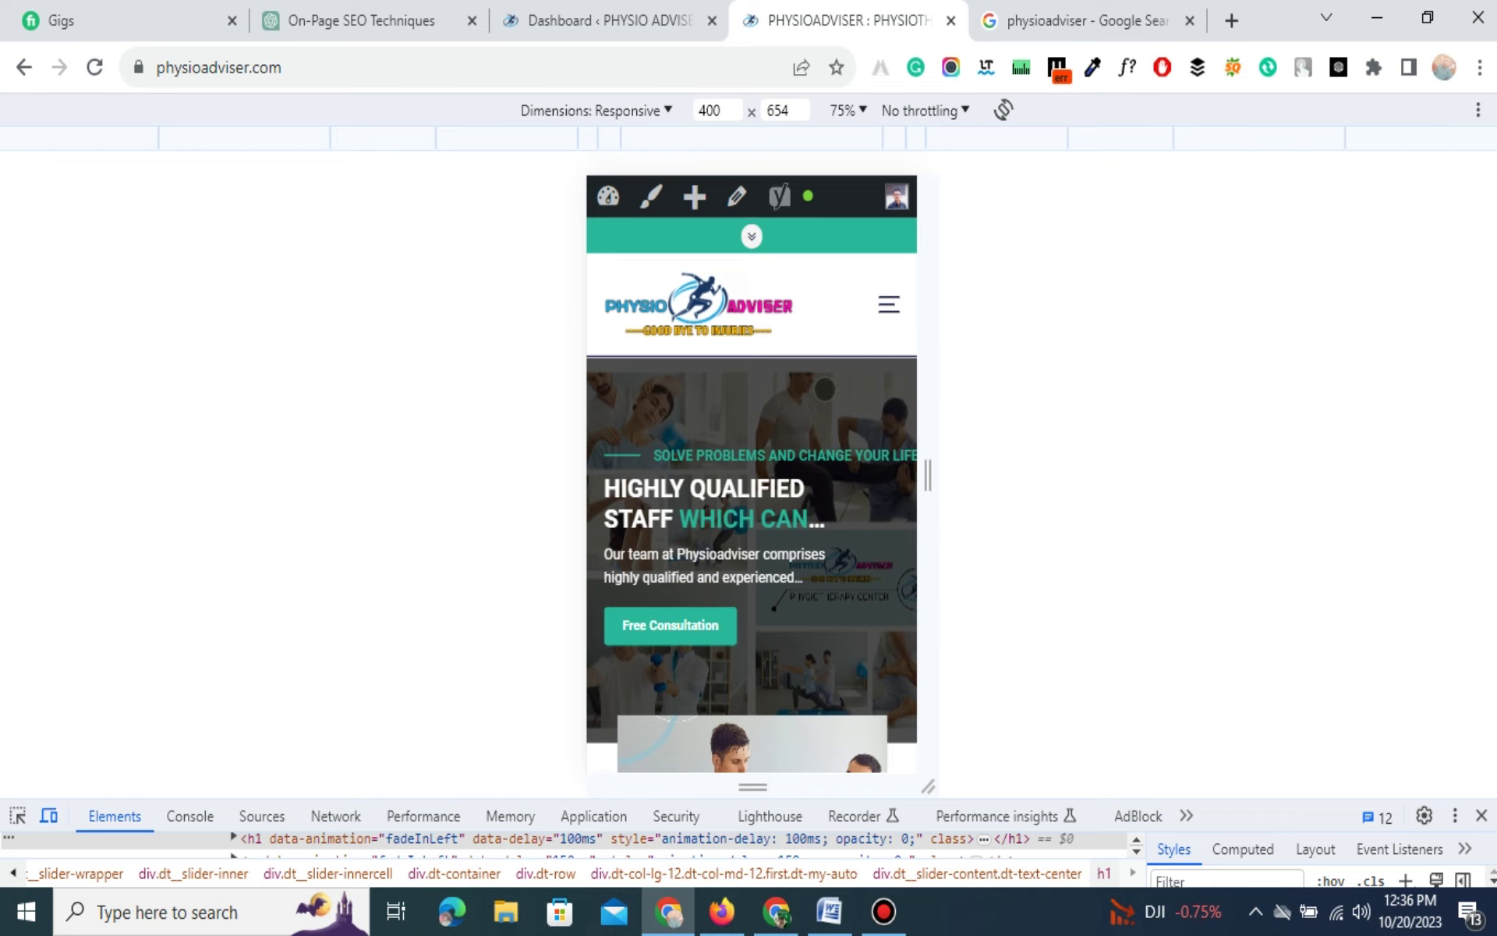
scroll(704, 461, down, 3)
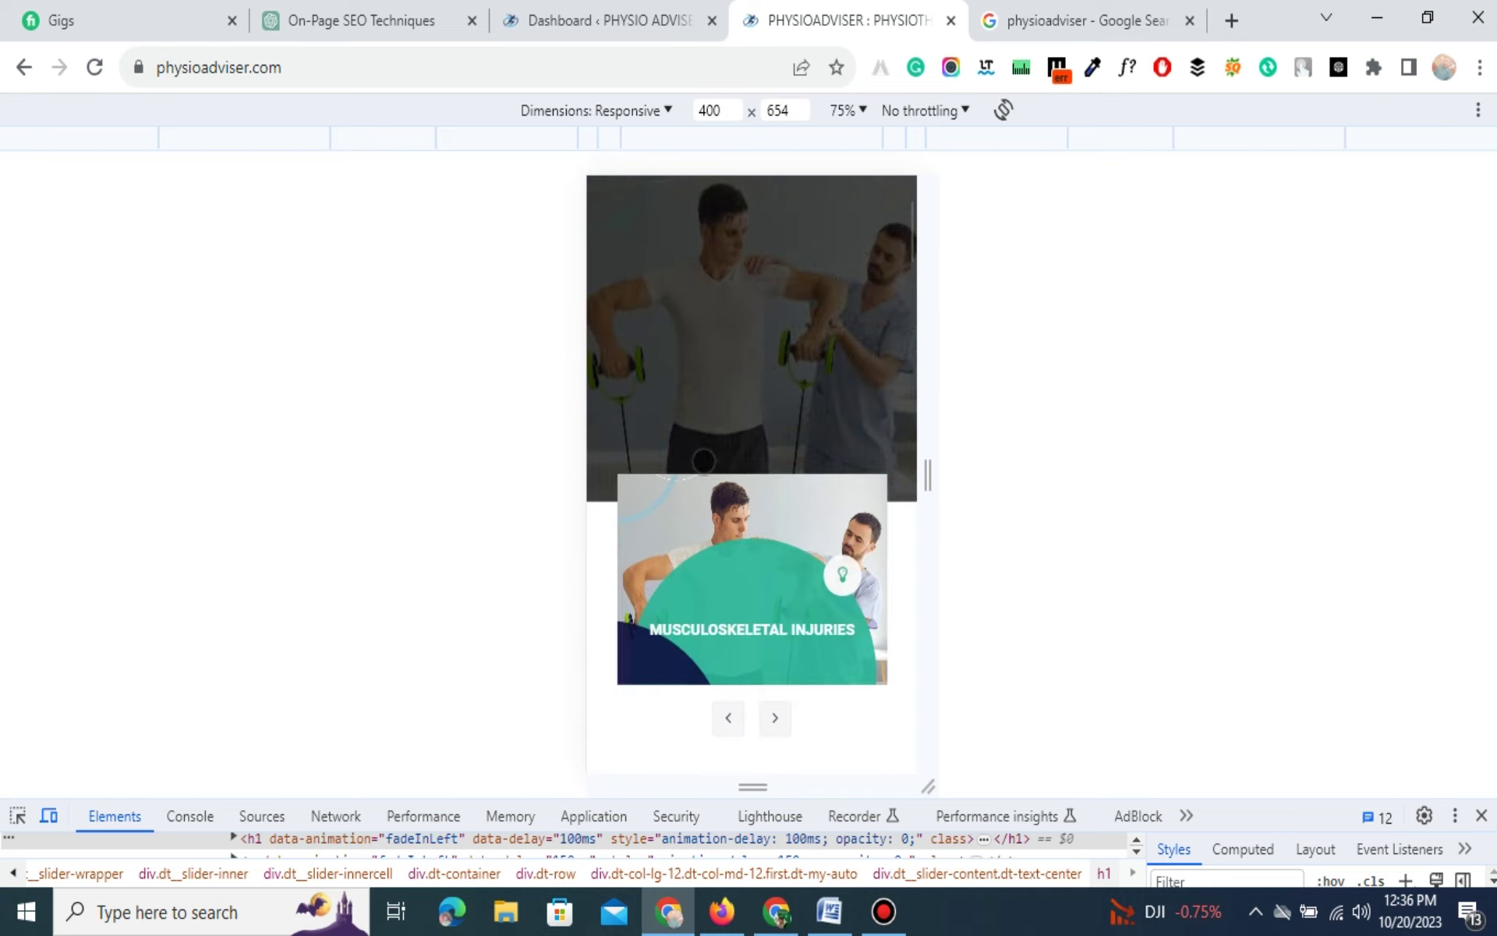
scroll(705, 461, down, 3)
scroll(713, 545, down, 5)
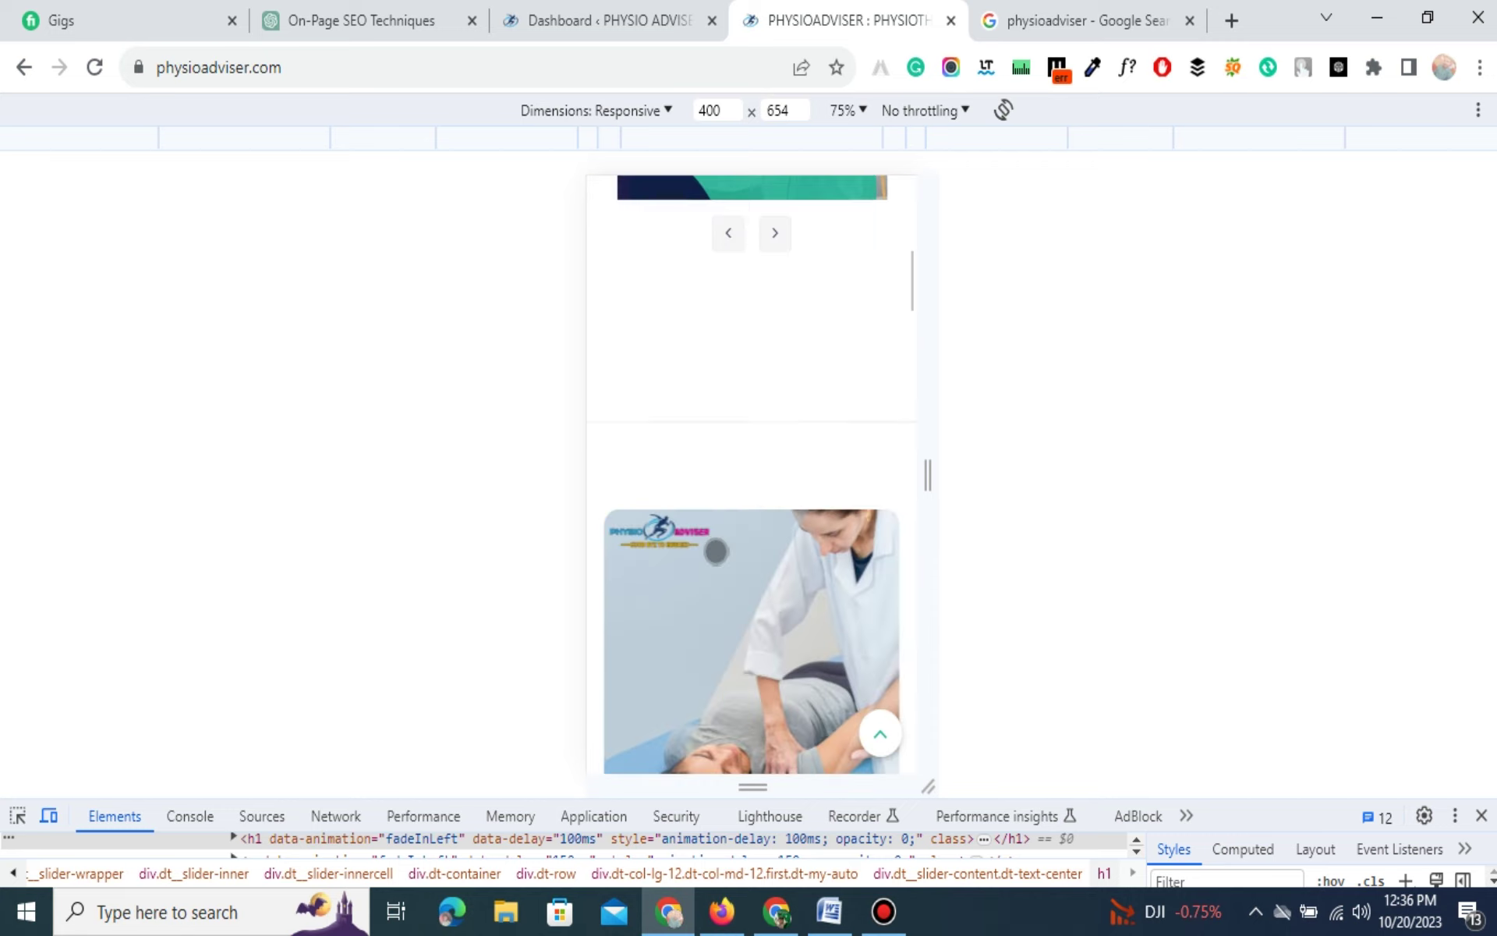
scroll(716, 551, down, 3)
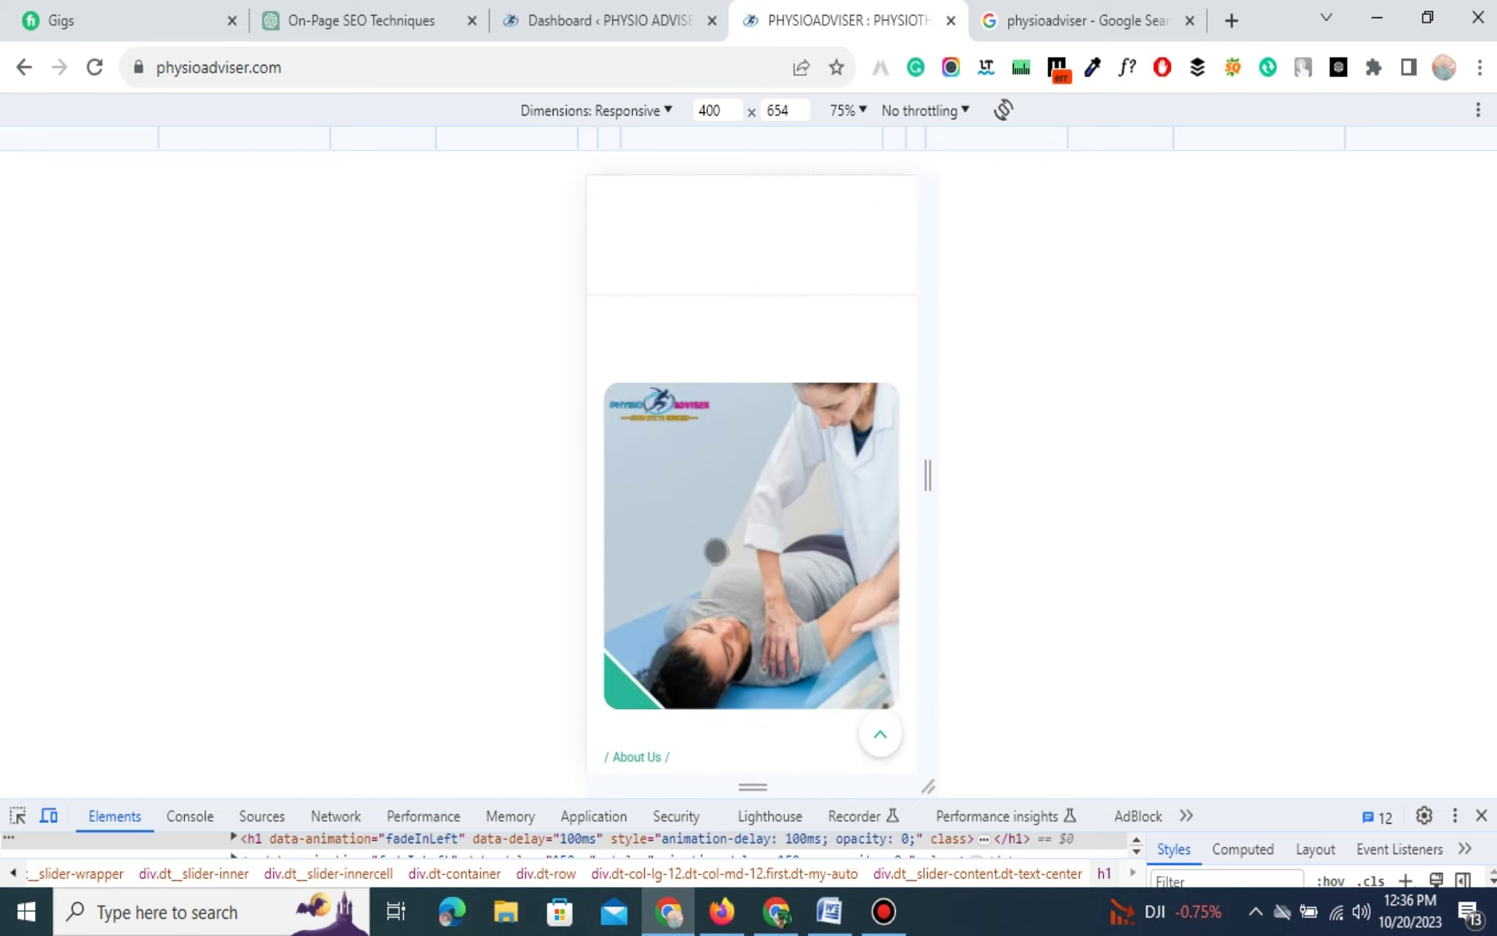
scroll(715, 552, down, 8)
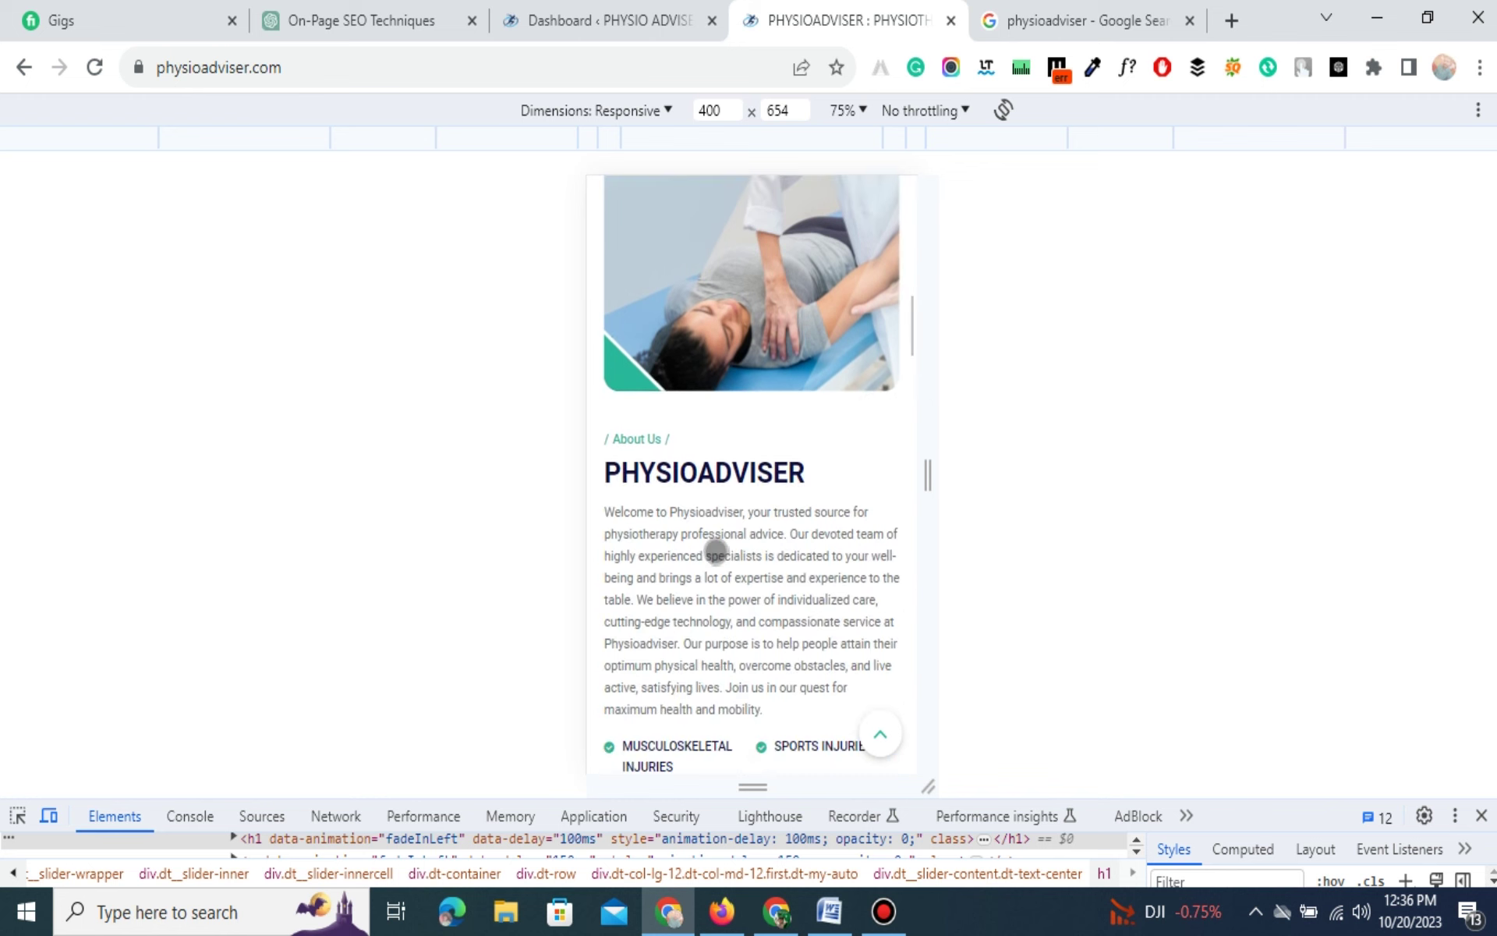
Switch to the site's WordPress dashboard and open the page for adding new plugins.
click(630, 17)
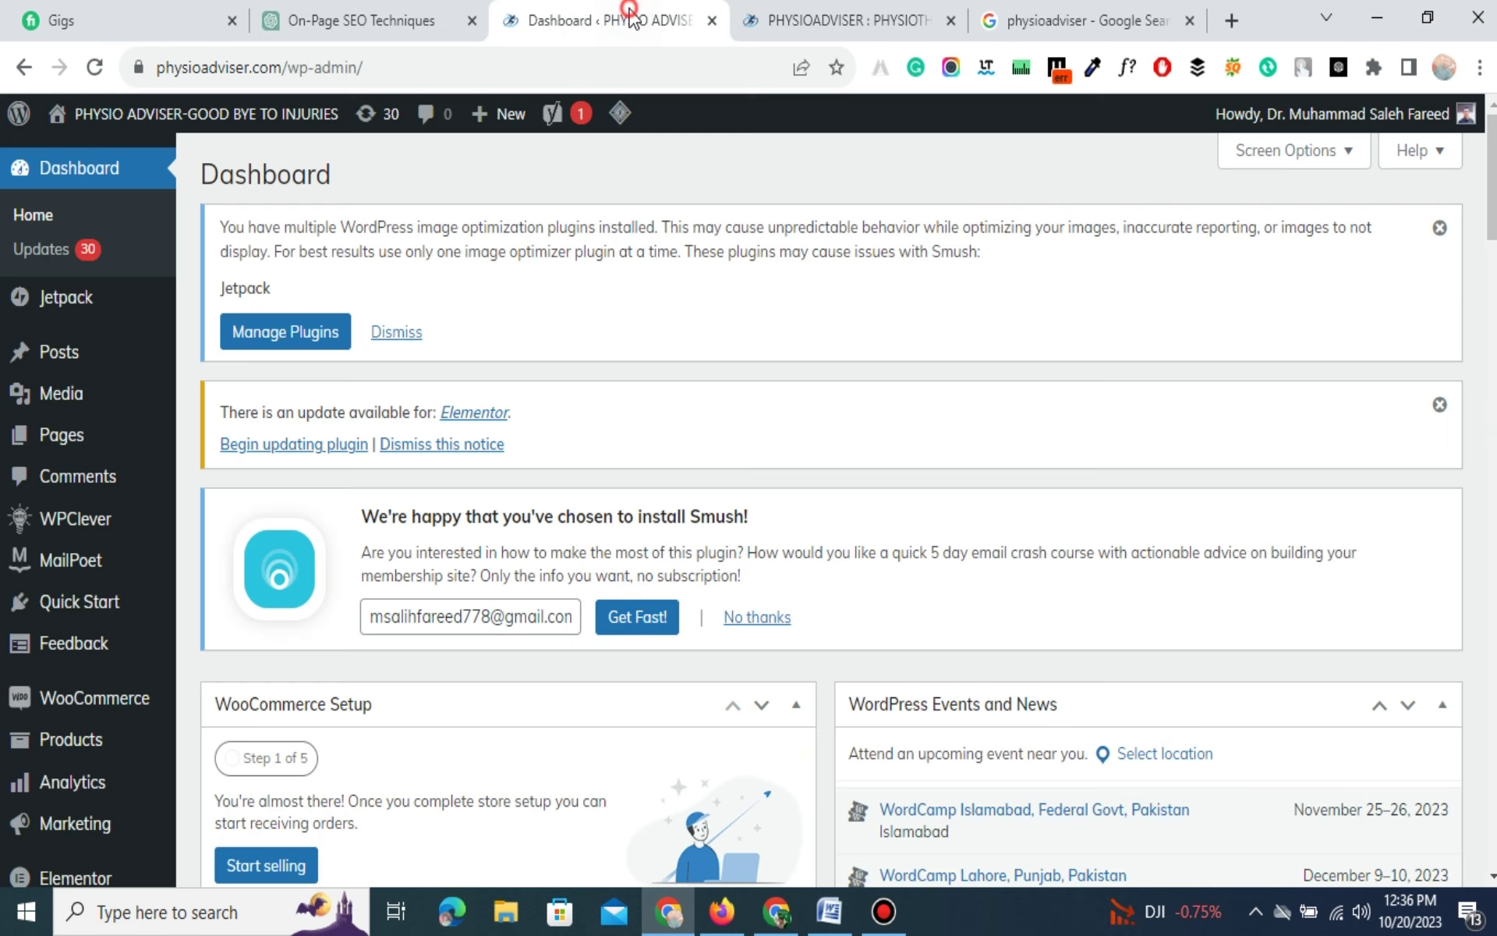
click(385, 66)
click(380, 67)
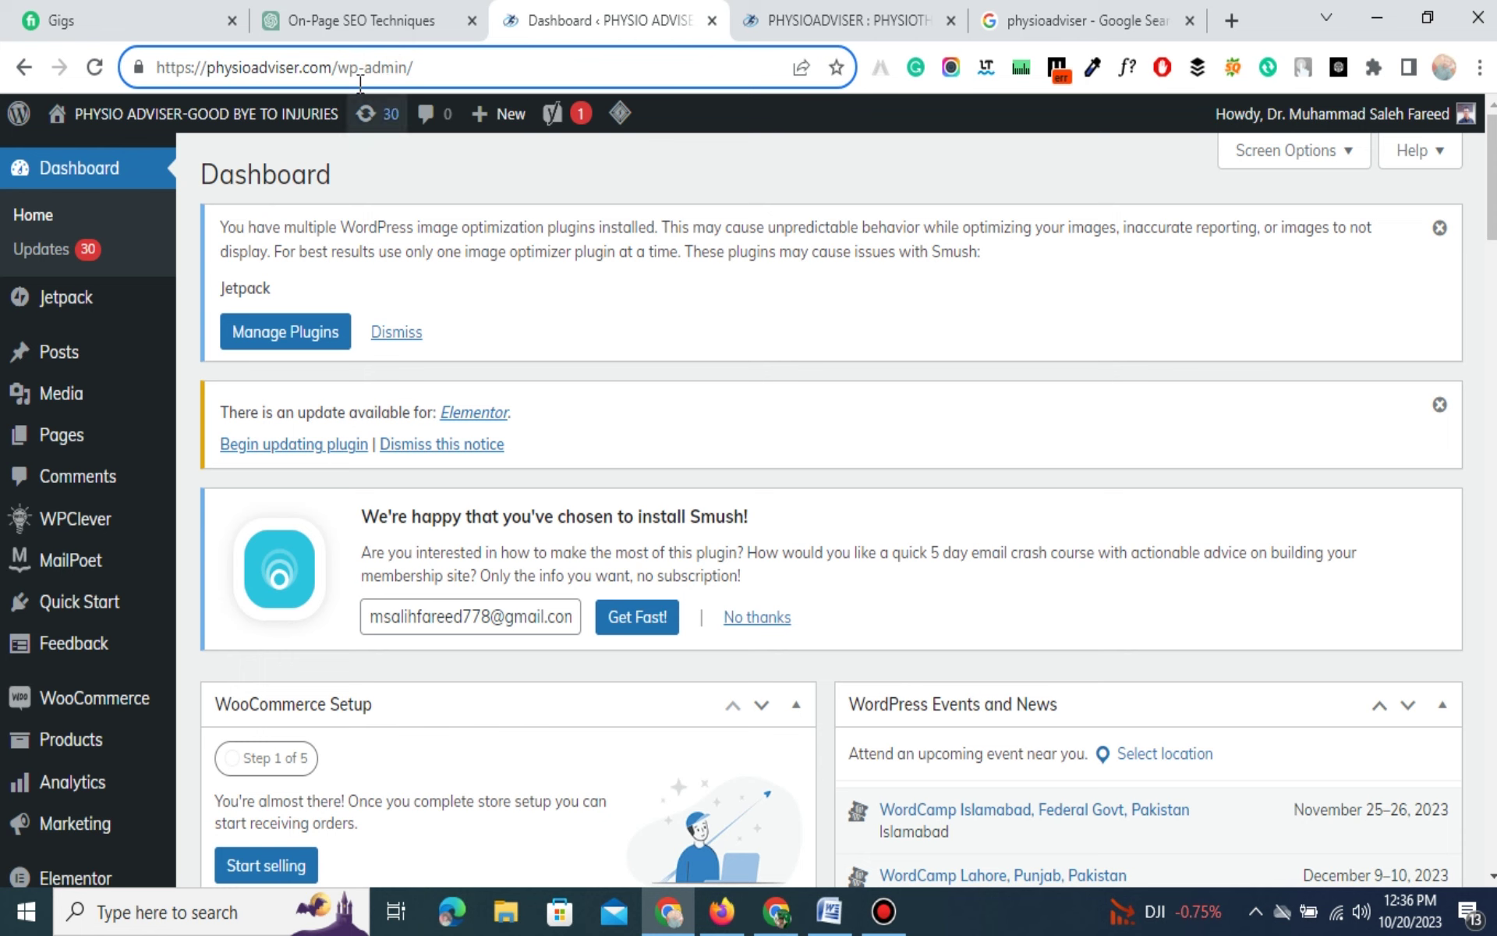
scroll(69, 760, down, 2)
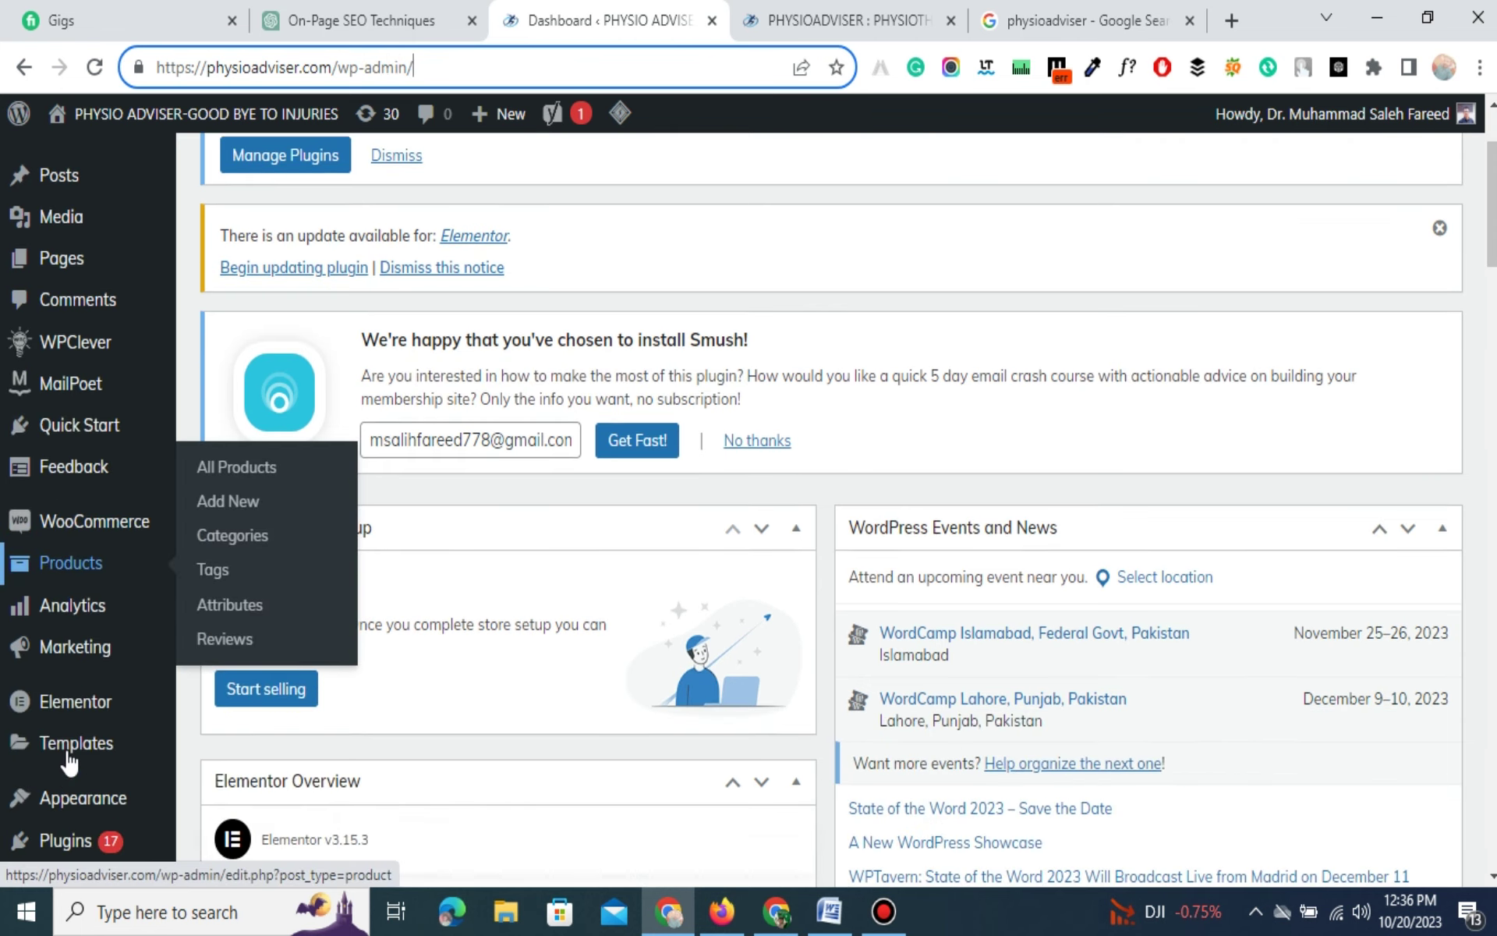
scroll(67, 701, down, 2)
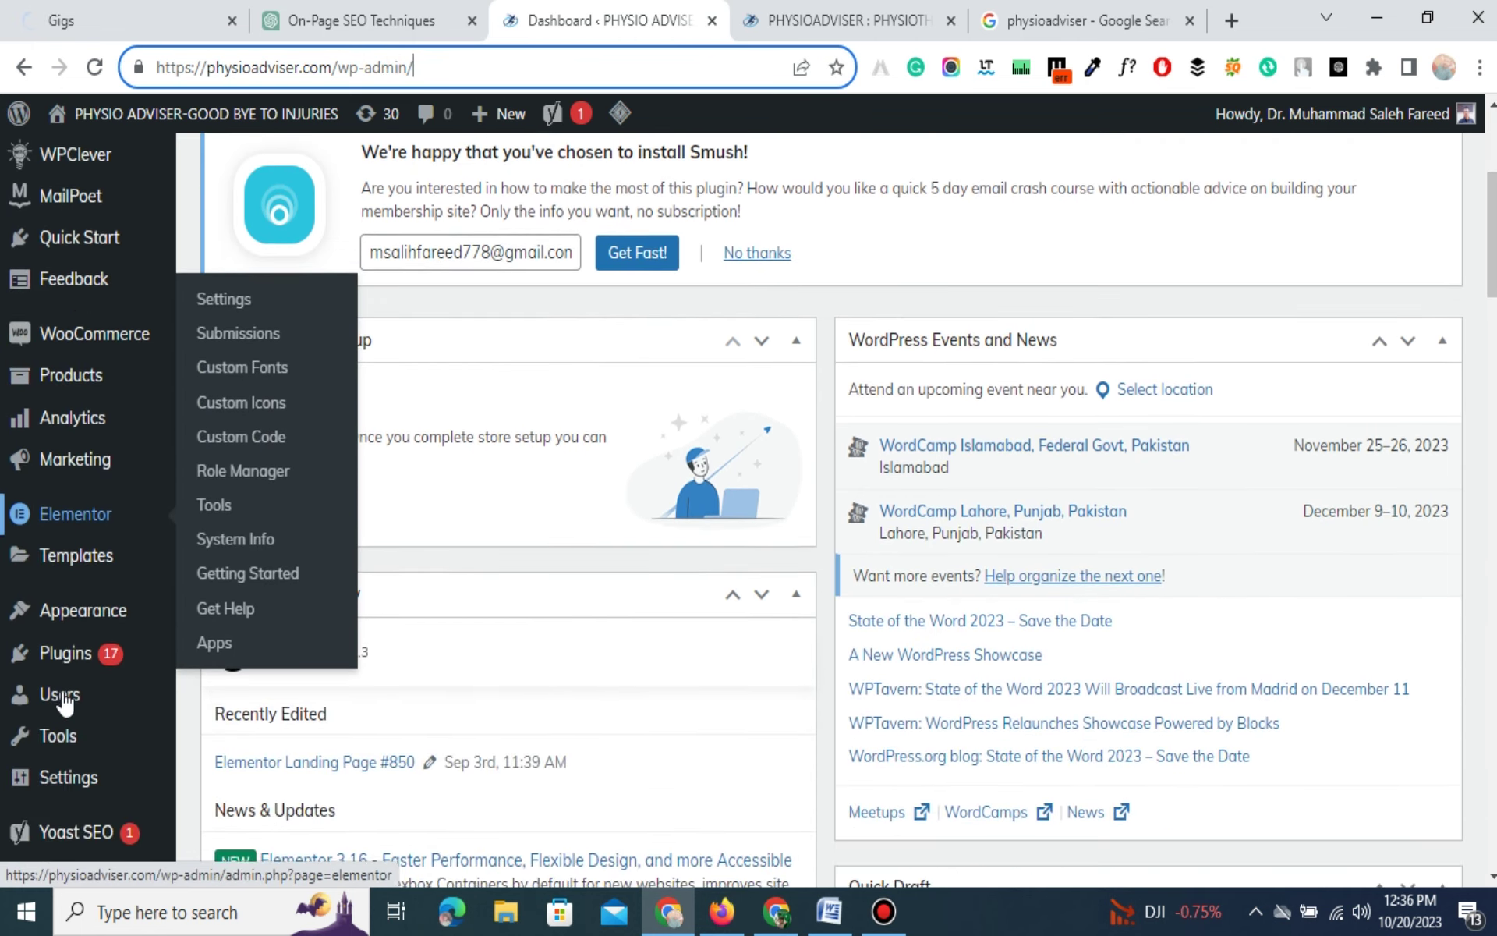
mouse_move(74, 653)
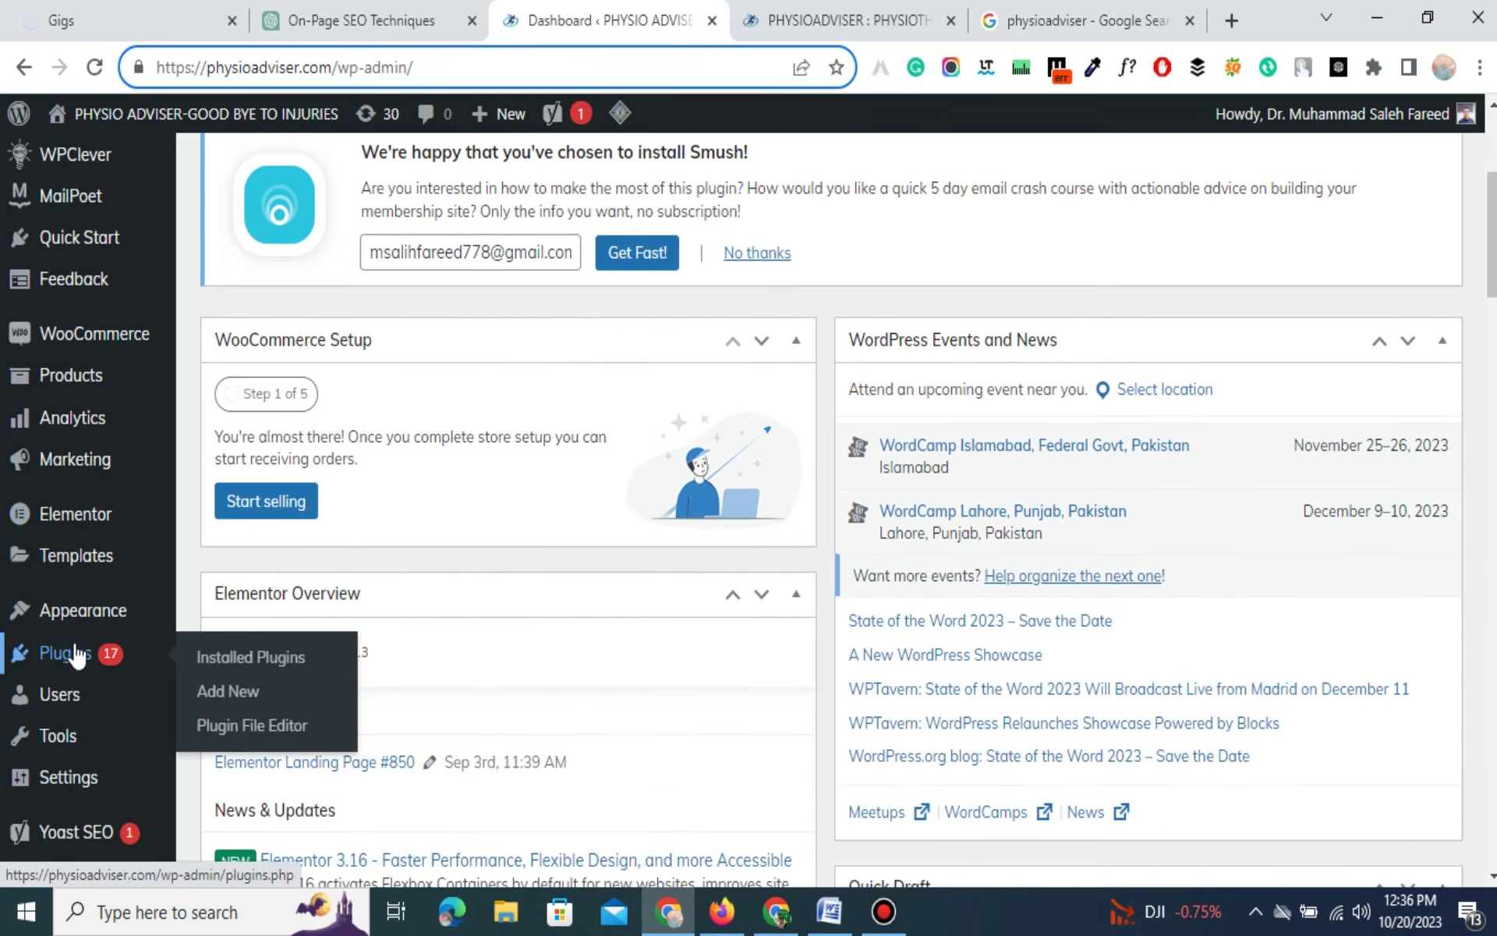
click(231, 700)
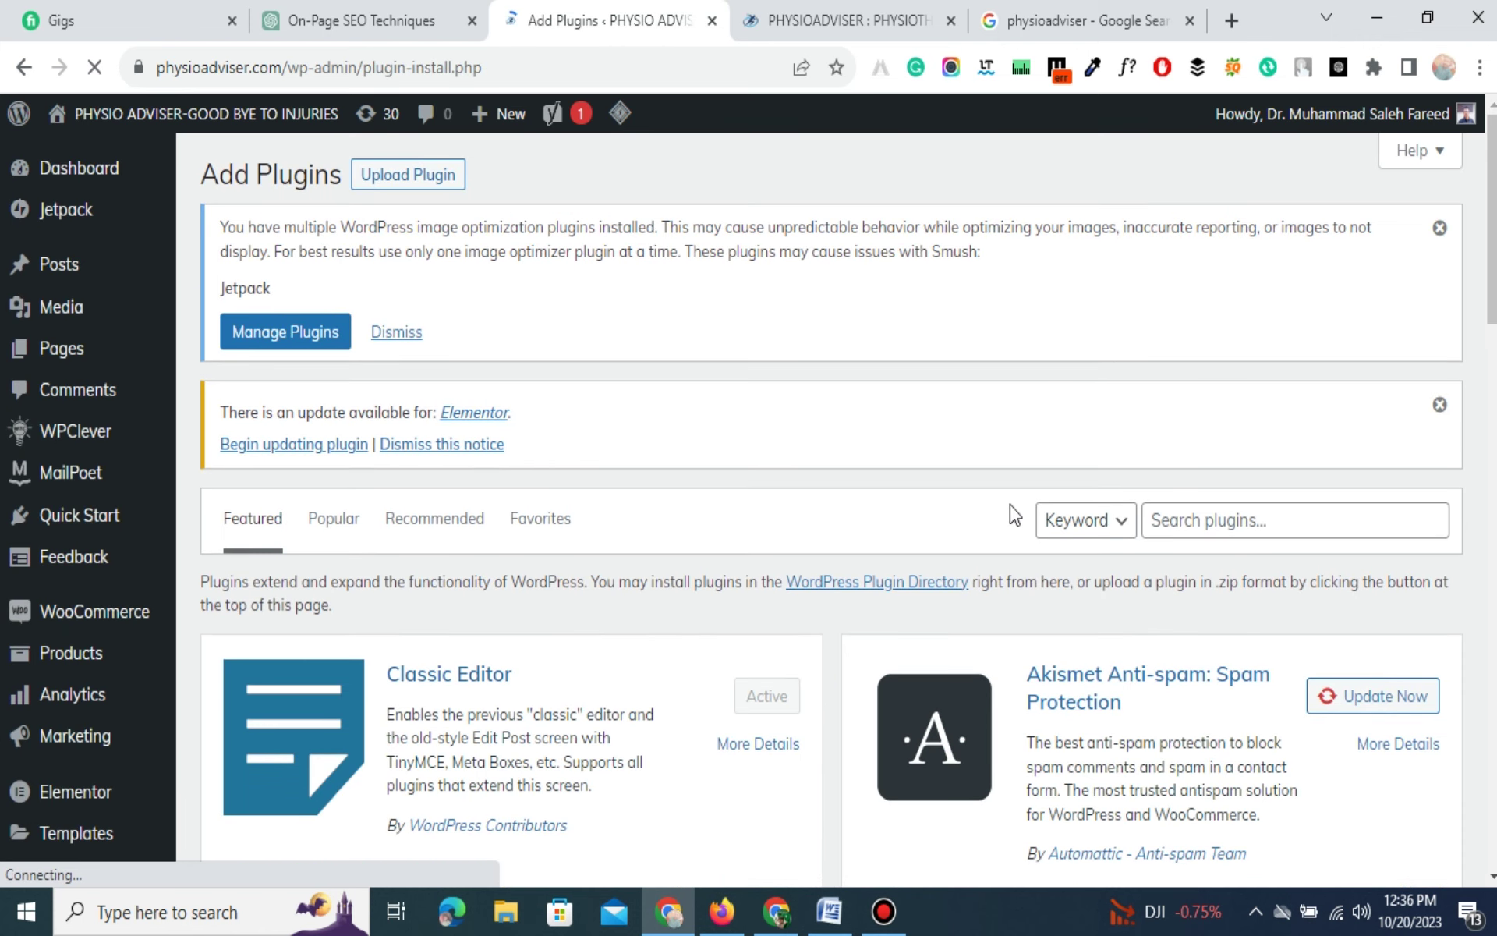
Search the plugin directory for "amp".
click(1241, 519)
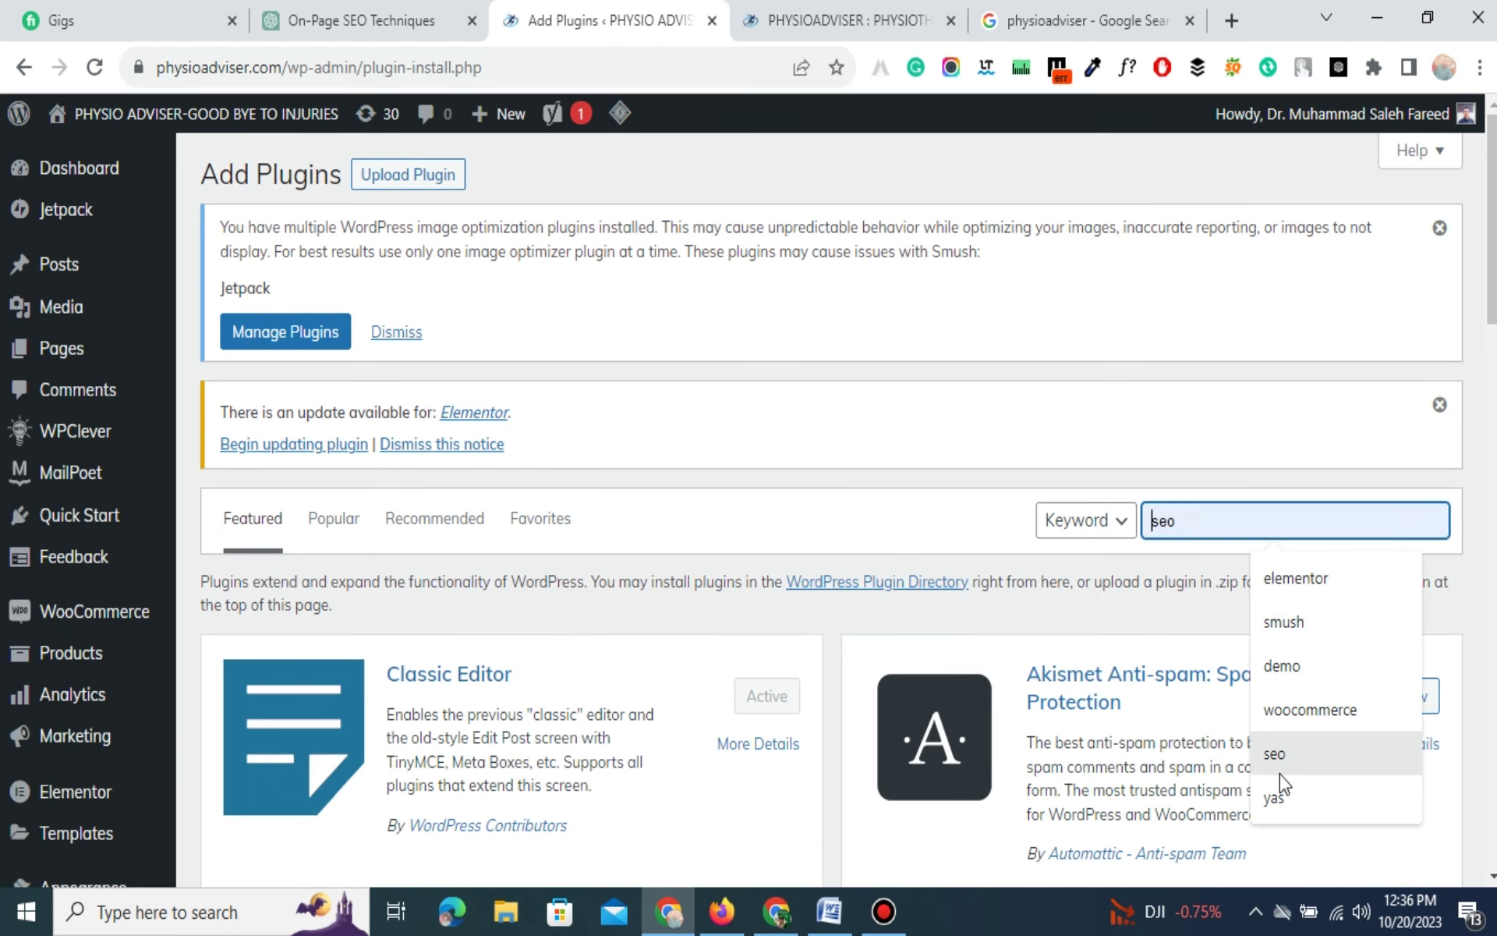
text(a)
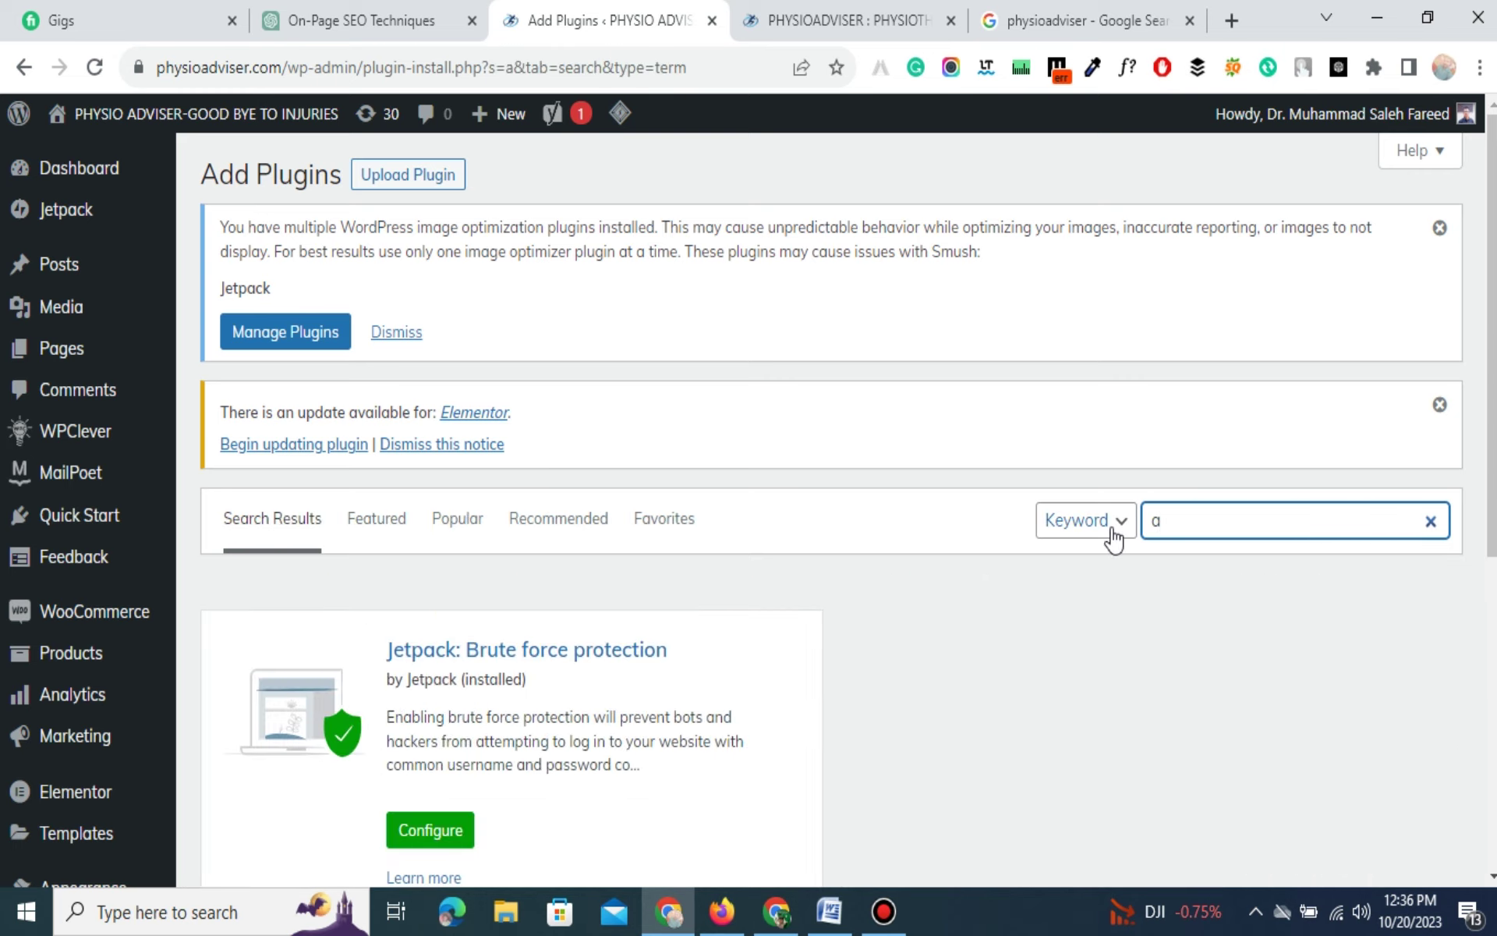
text(mp)
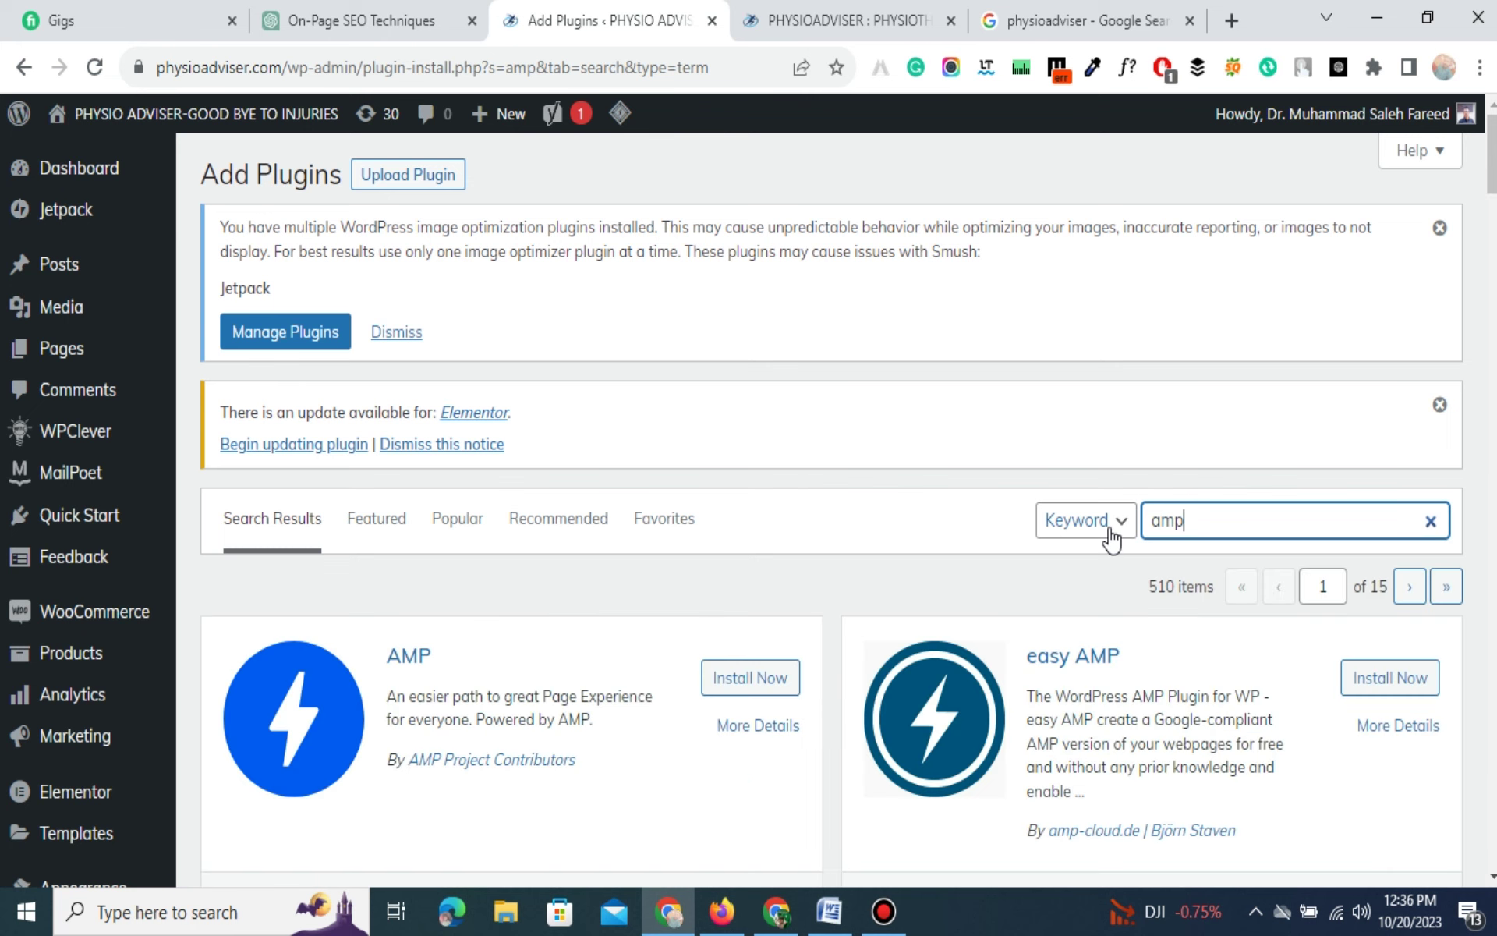
Install and activate the AMP plugin by AMP Project Contributors.
scroll(587, 590, down, 1)
scroll(582, 581, down, 4)
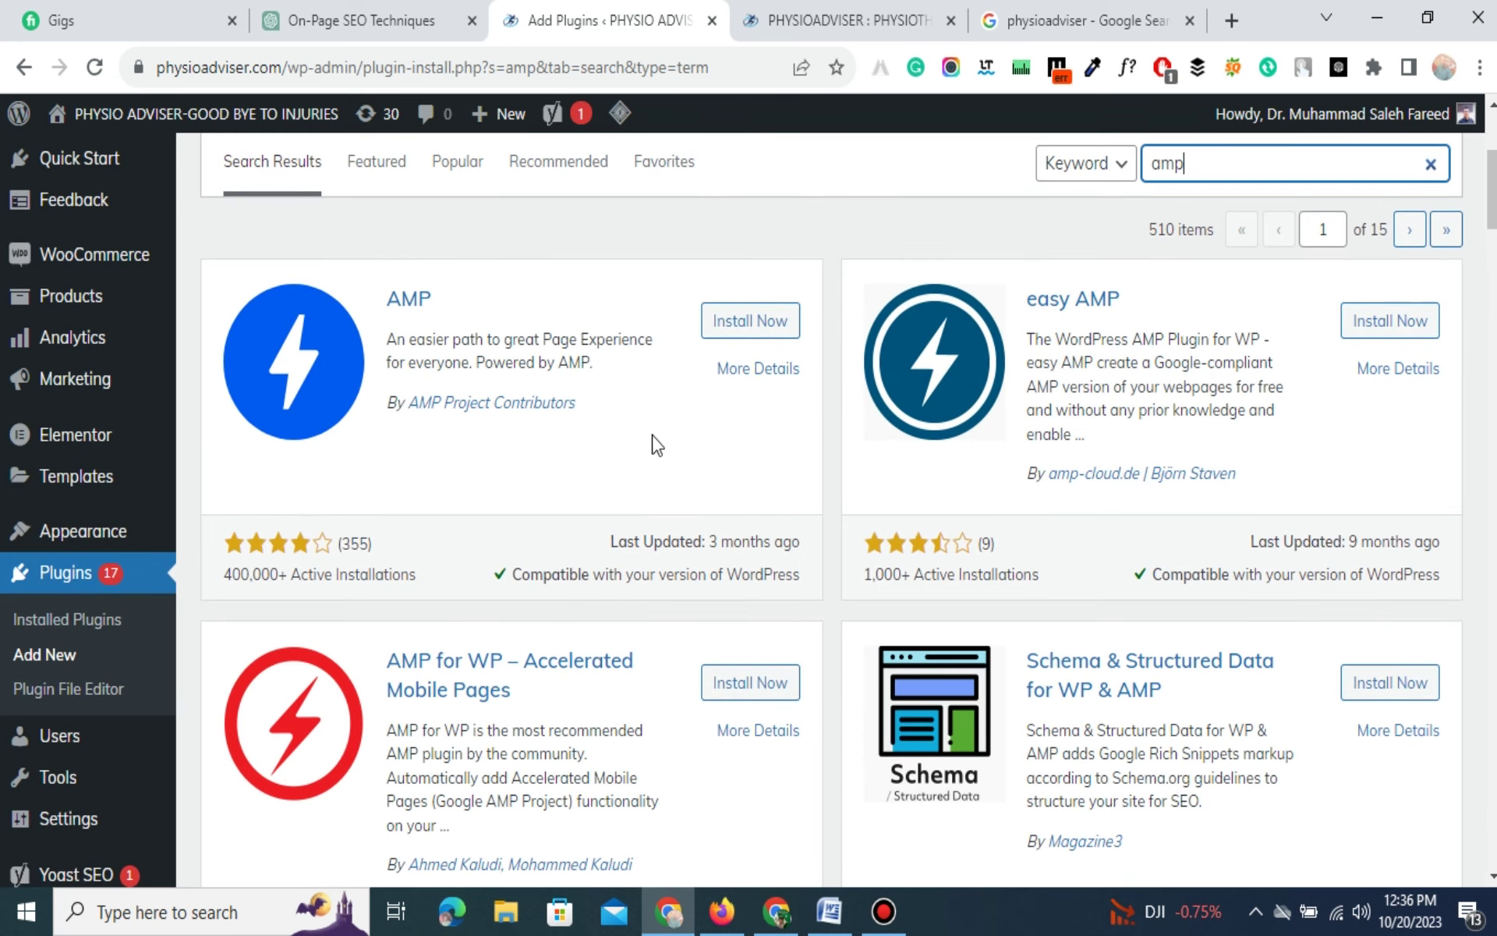
click(747, 323)
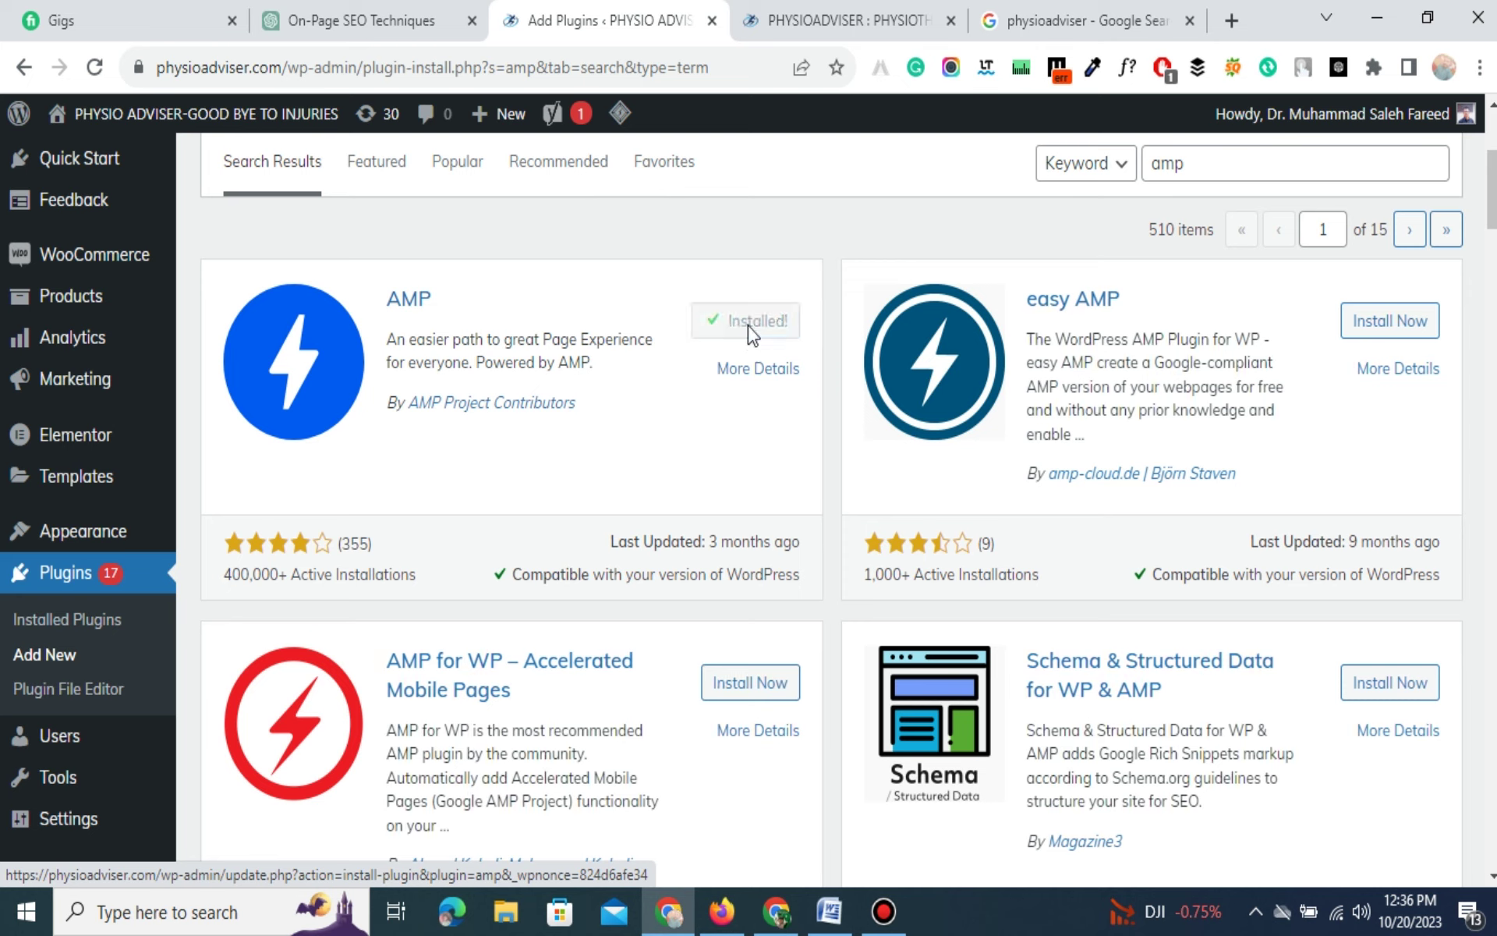
click(751, 329)
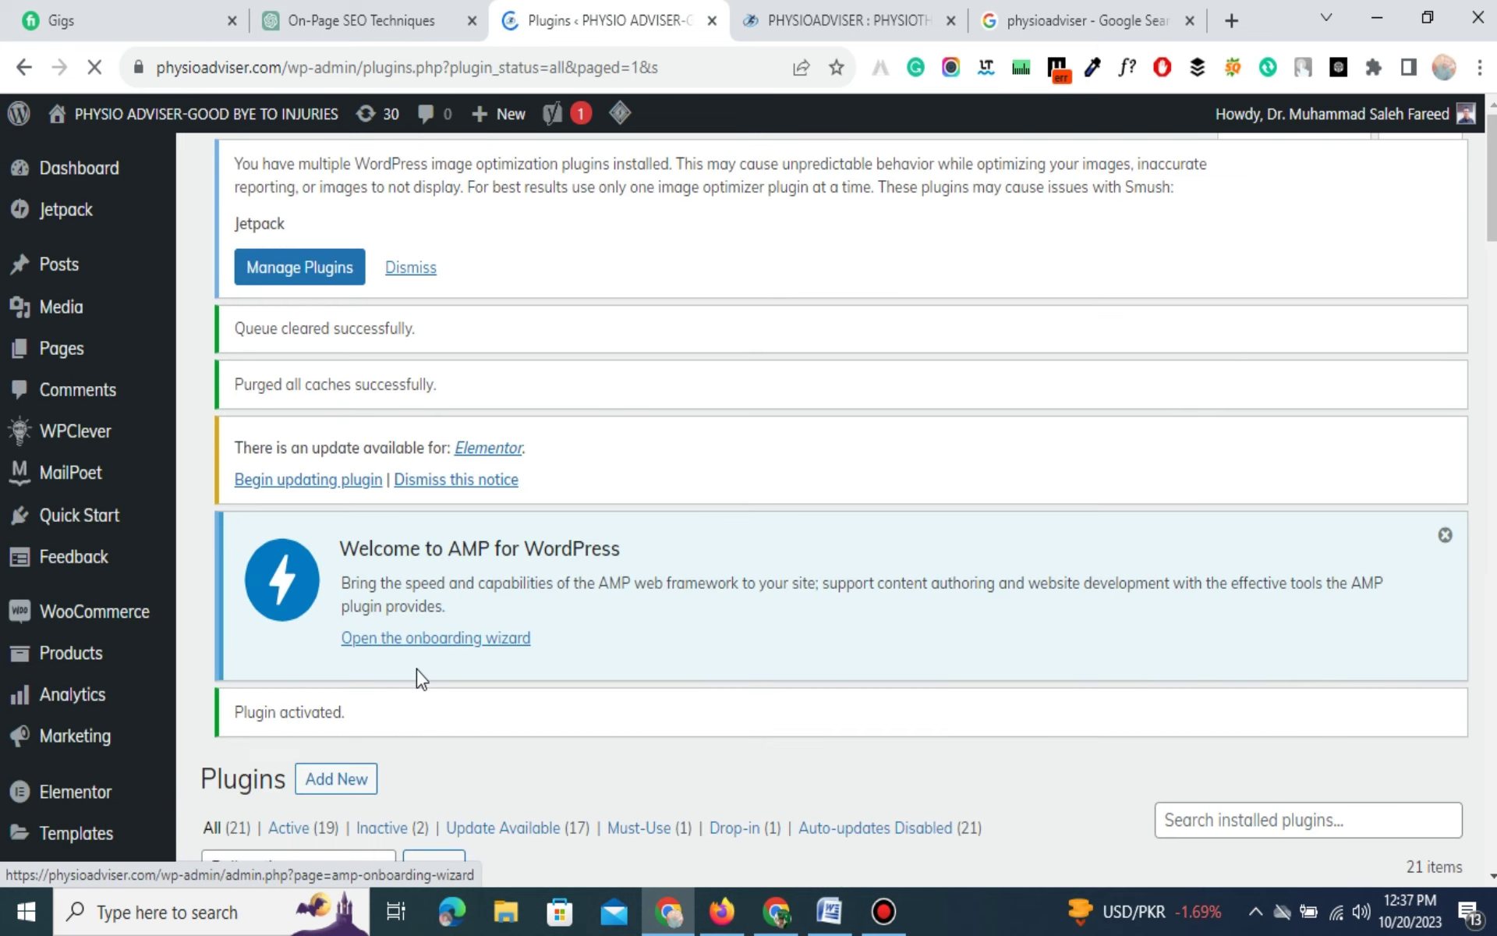
Open the AMP onboarding wizard, review its Welcome page and continue to the Technical Background stage.
scroll(460, 641, down, 3)
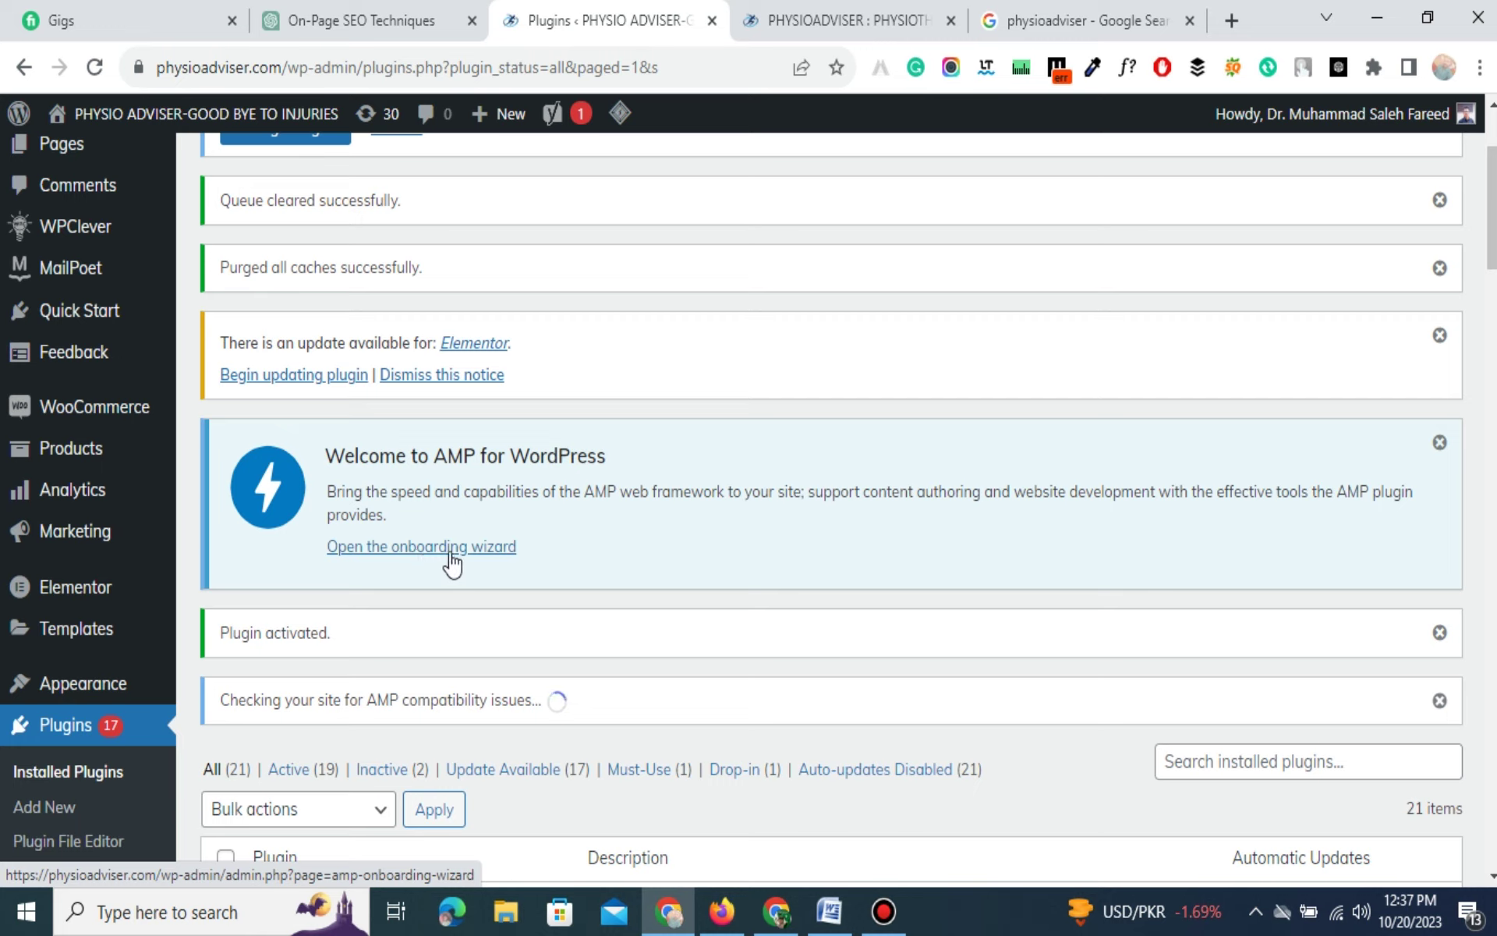
click(426, 556)
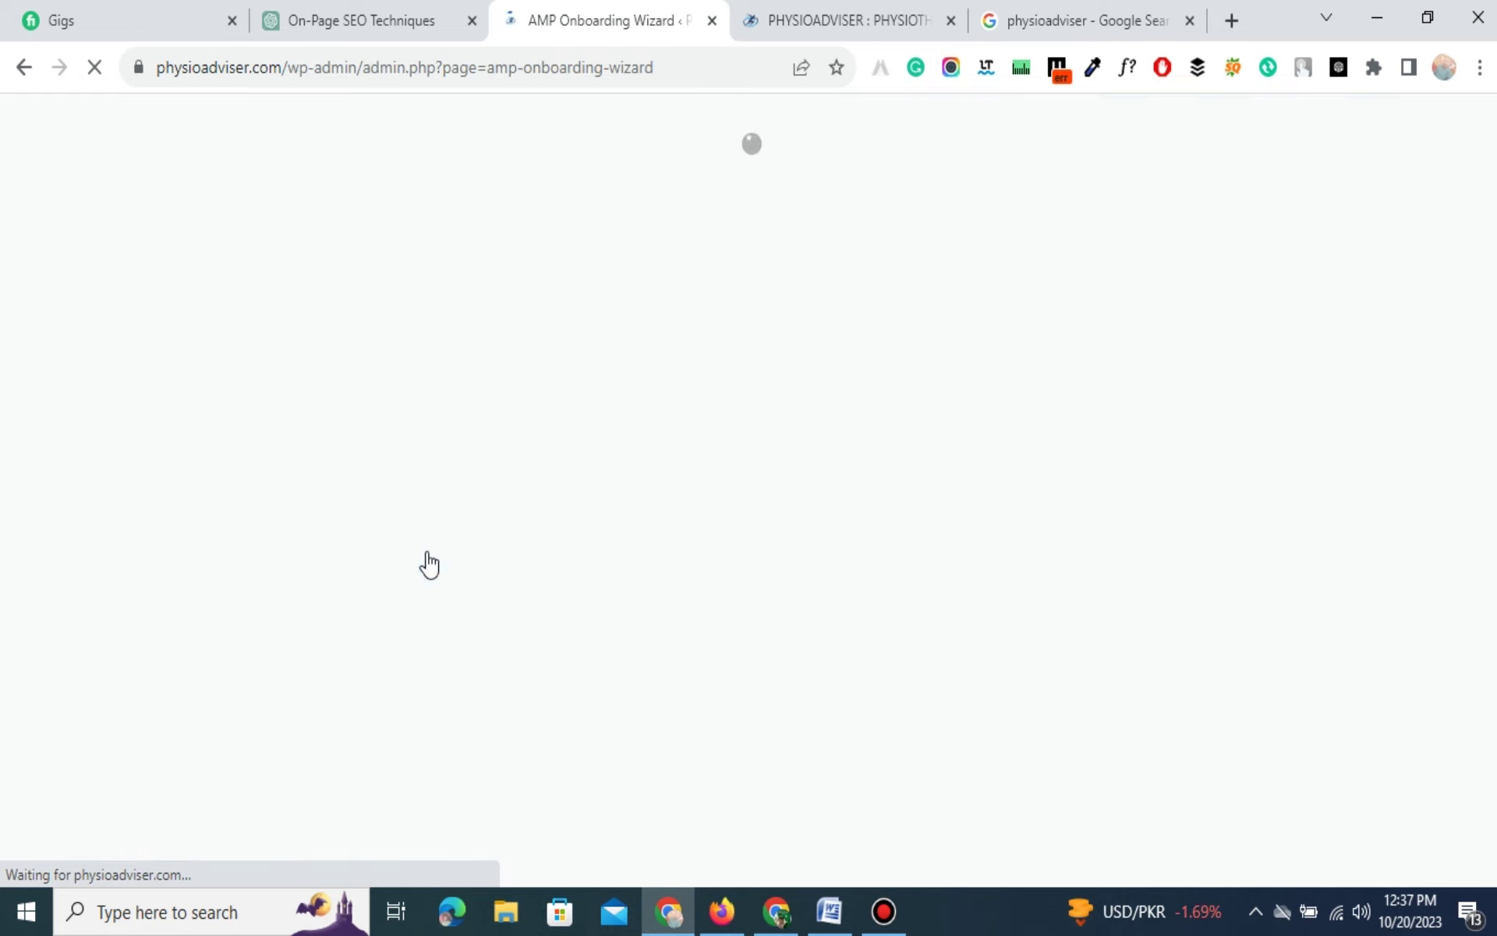
scroll(471, 462, down, 3)
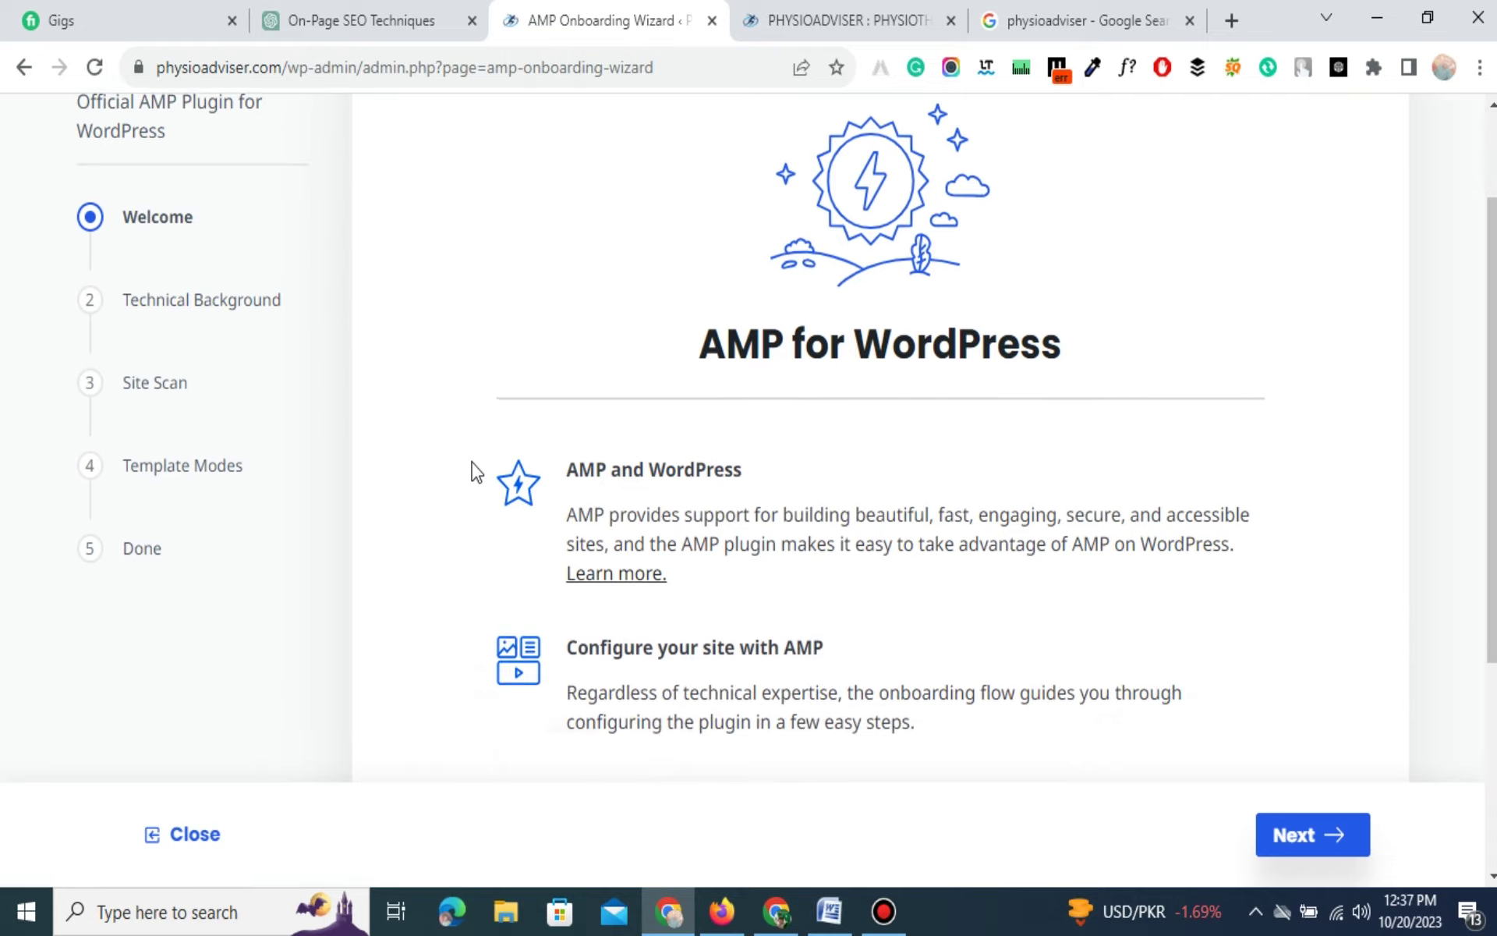
scroll(507, 373, up, 1)
scroll(507, 373, down, 1)
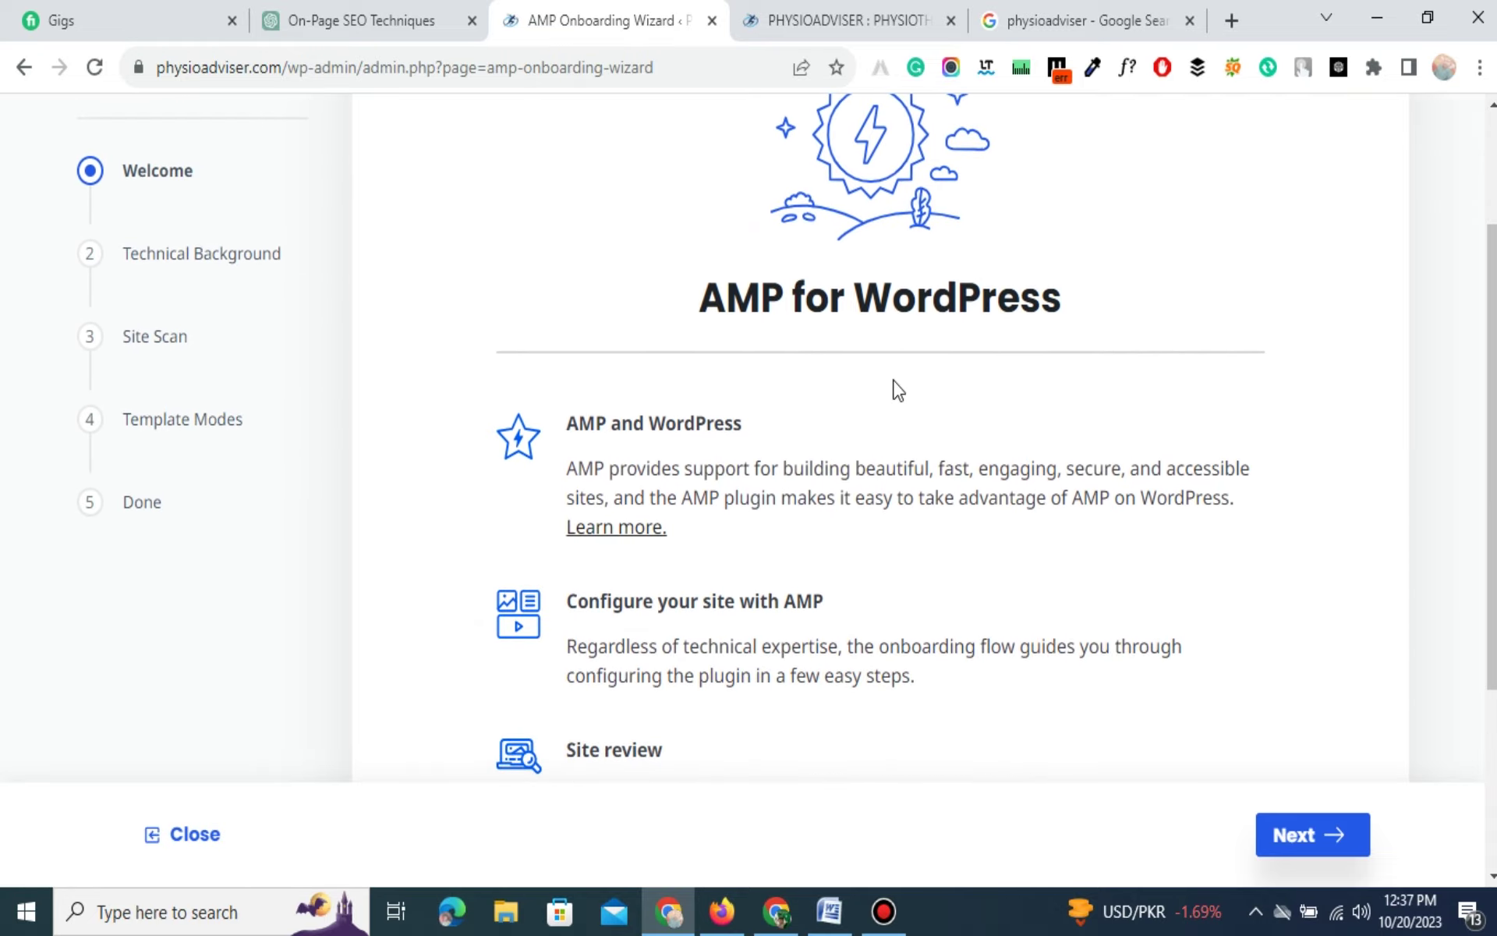
scroll(897, 390, down, 2)
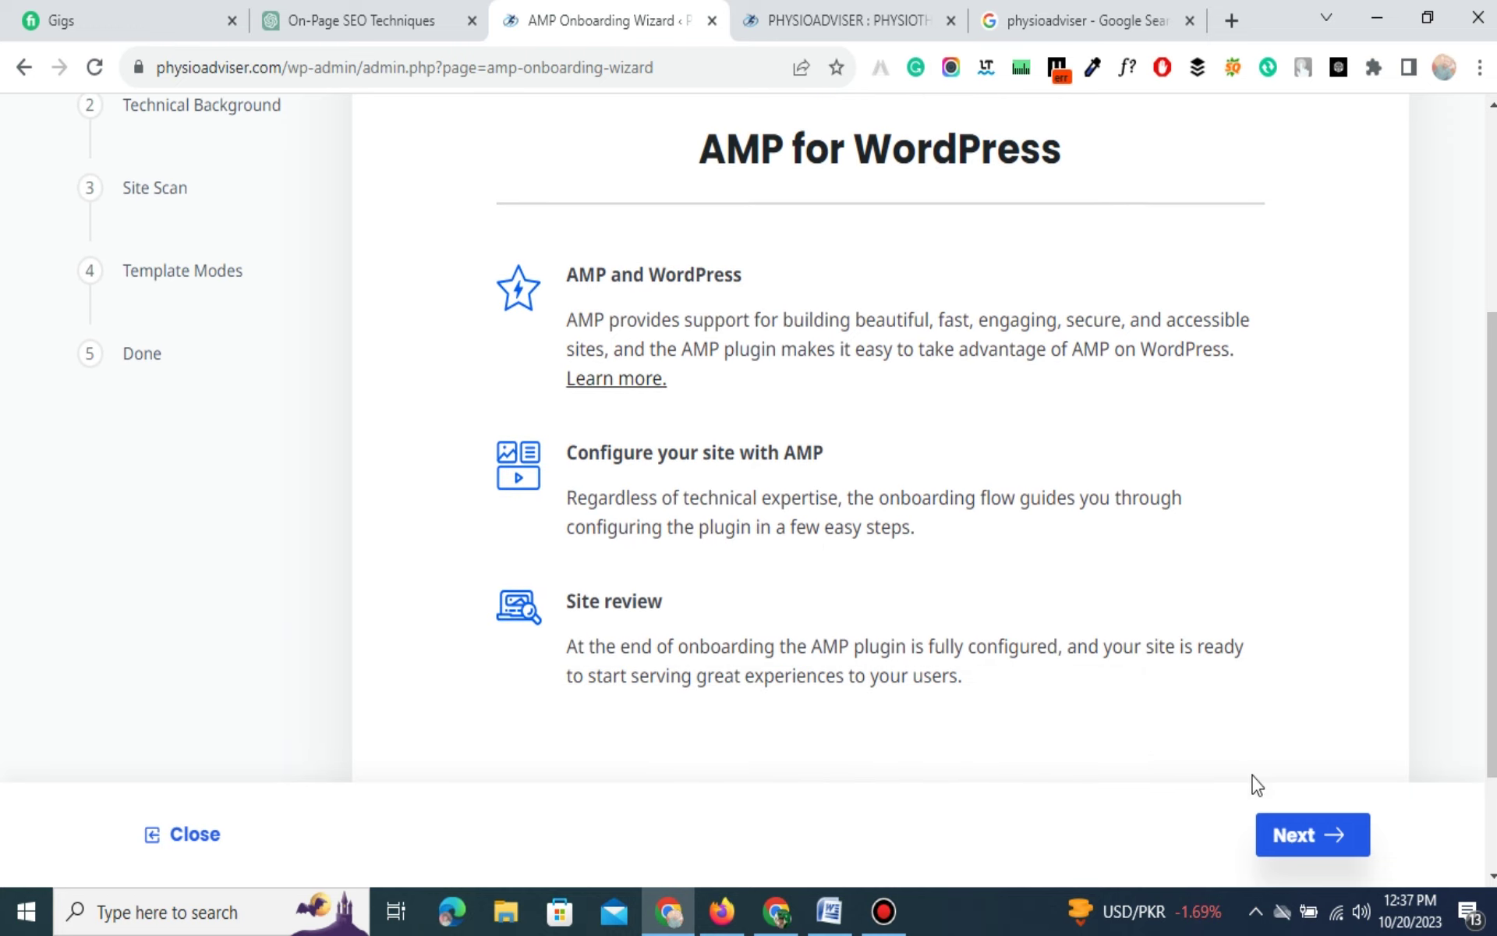
click(1294, 835)
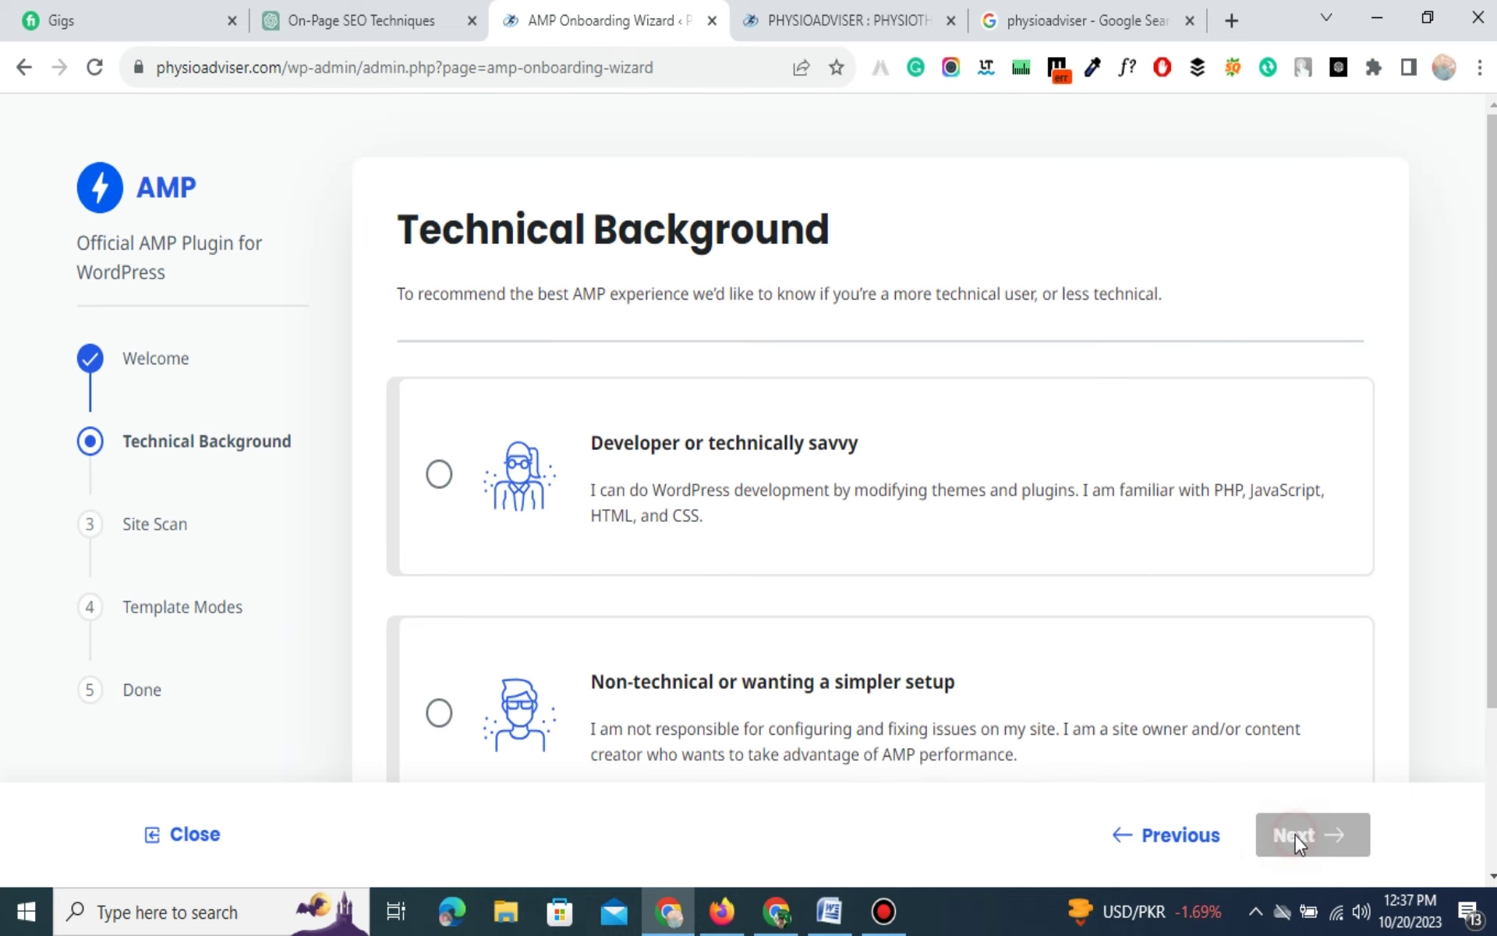
Choose "Developer or technically savvy" as the technical background and proceed to the Site Scan stage.
click(441, 477)
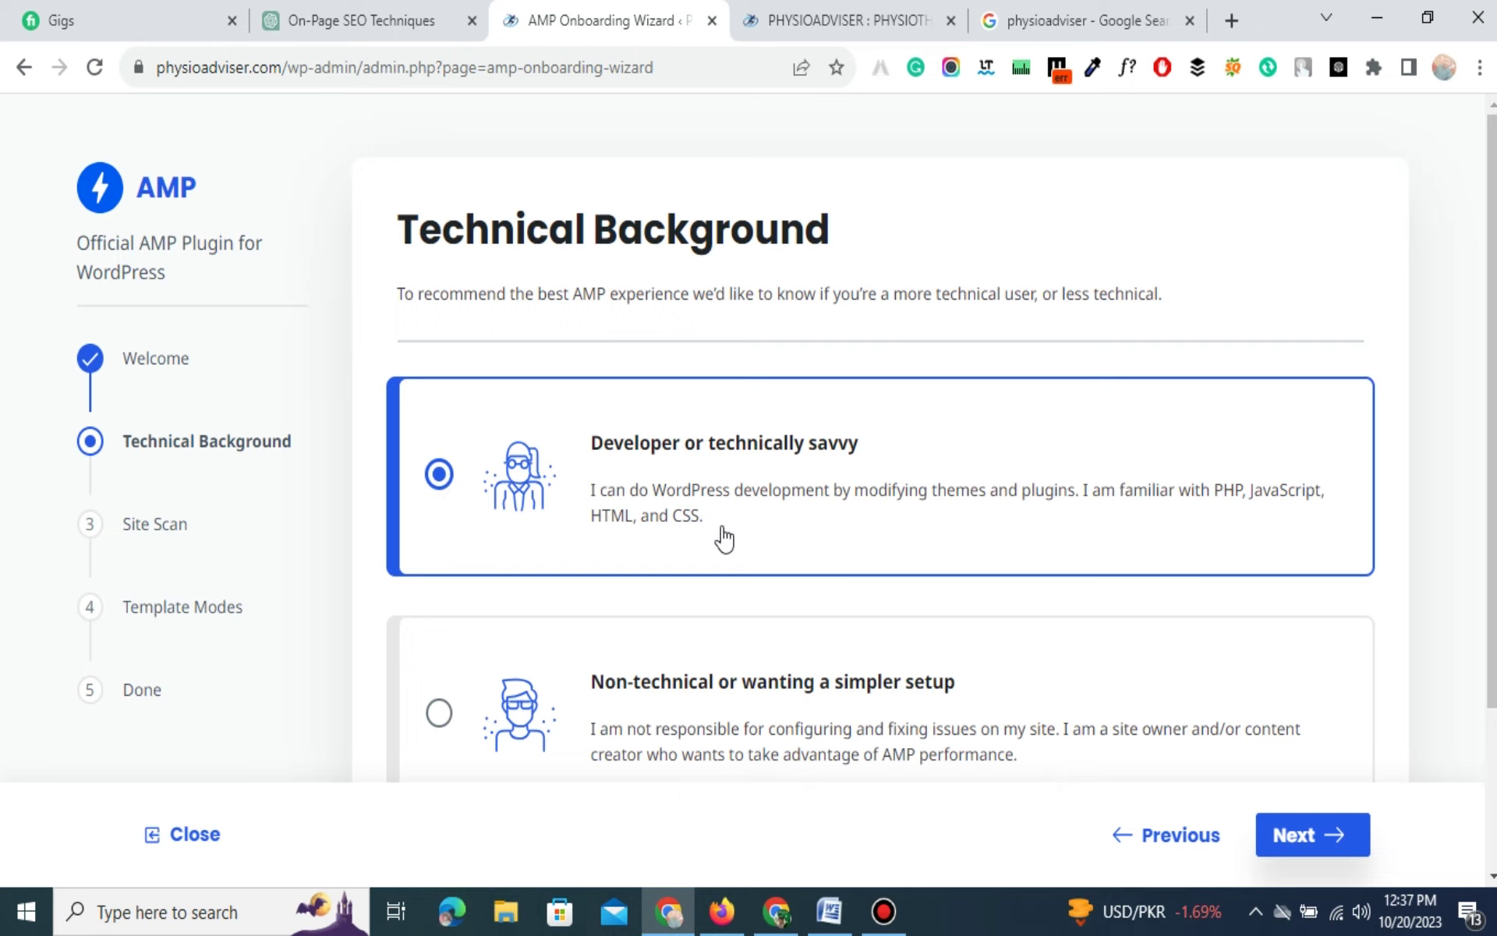
scroll(724, 538, down, 1)
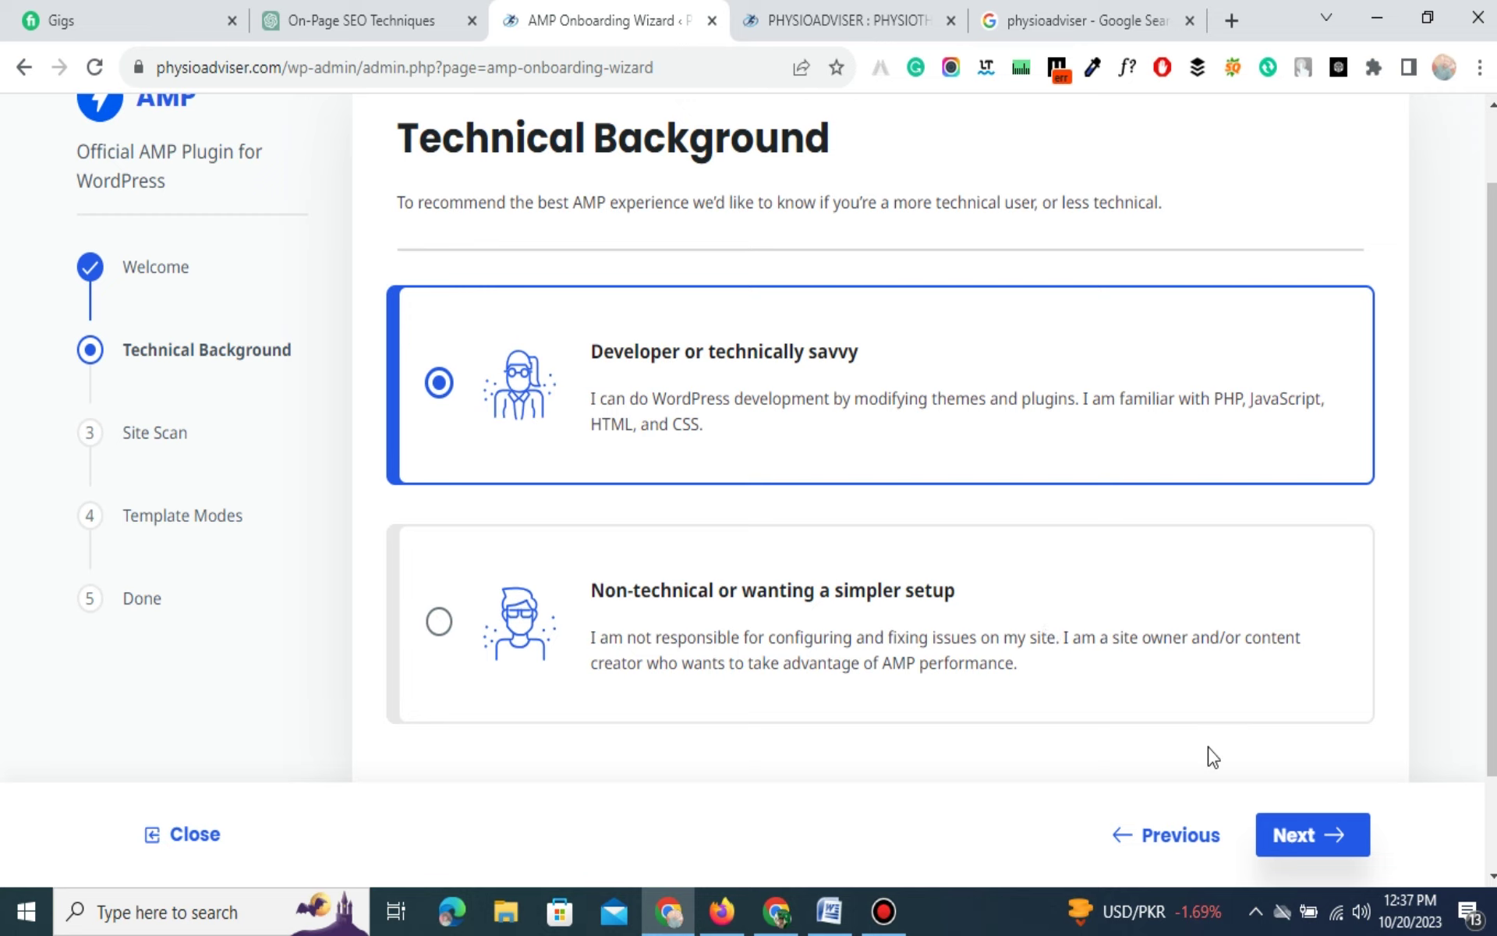
scroll(1209, 752, down, 1)
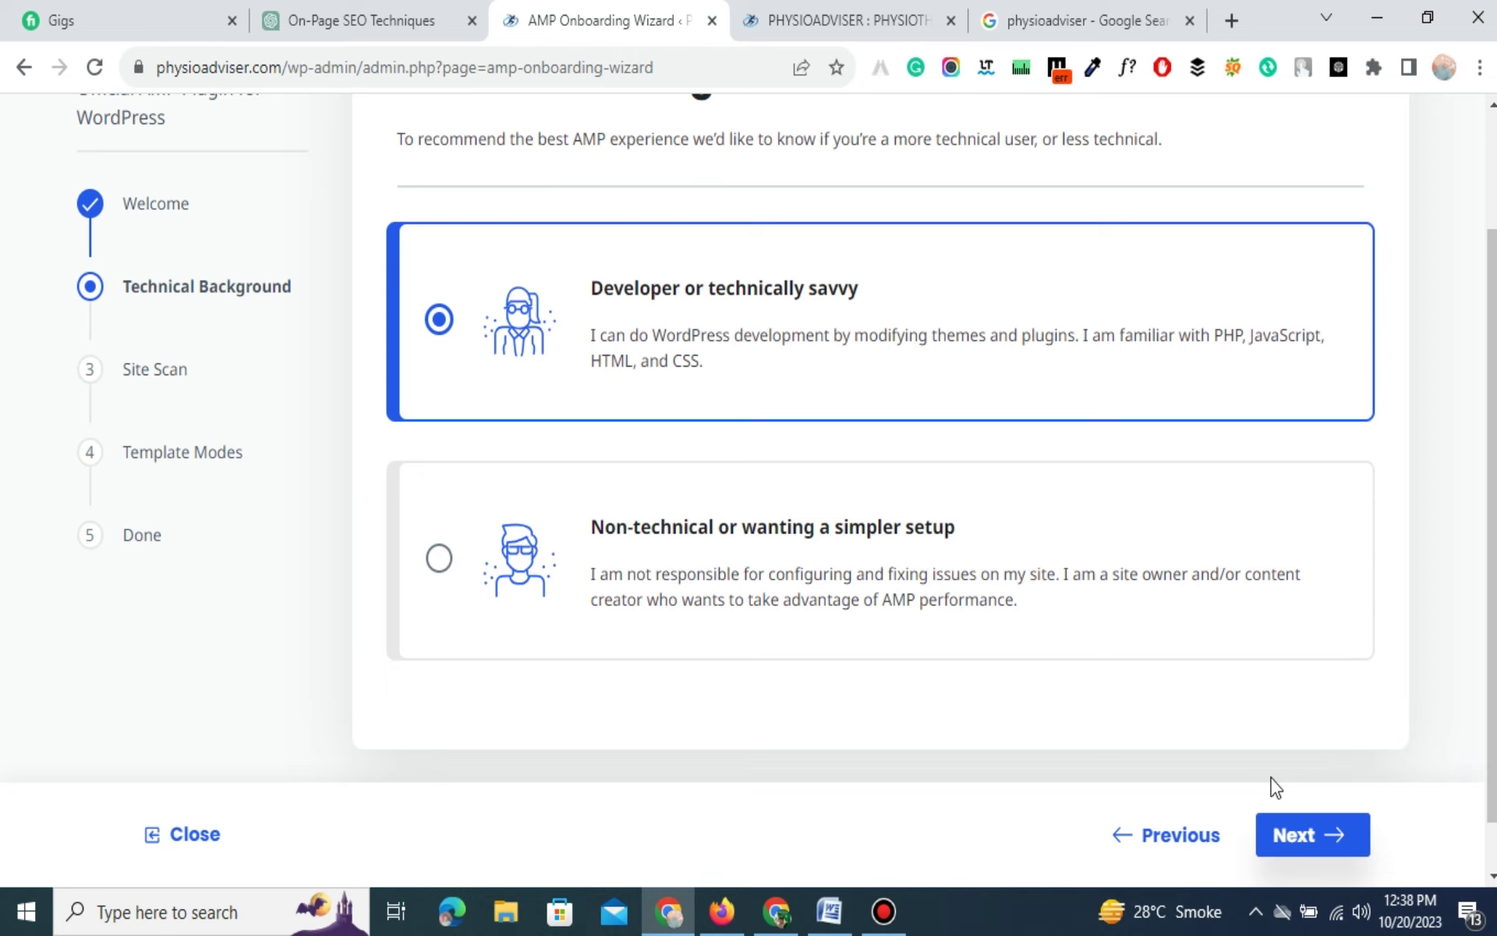
click(1286, 835)
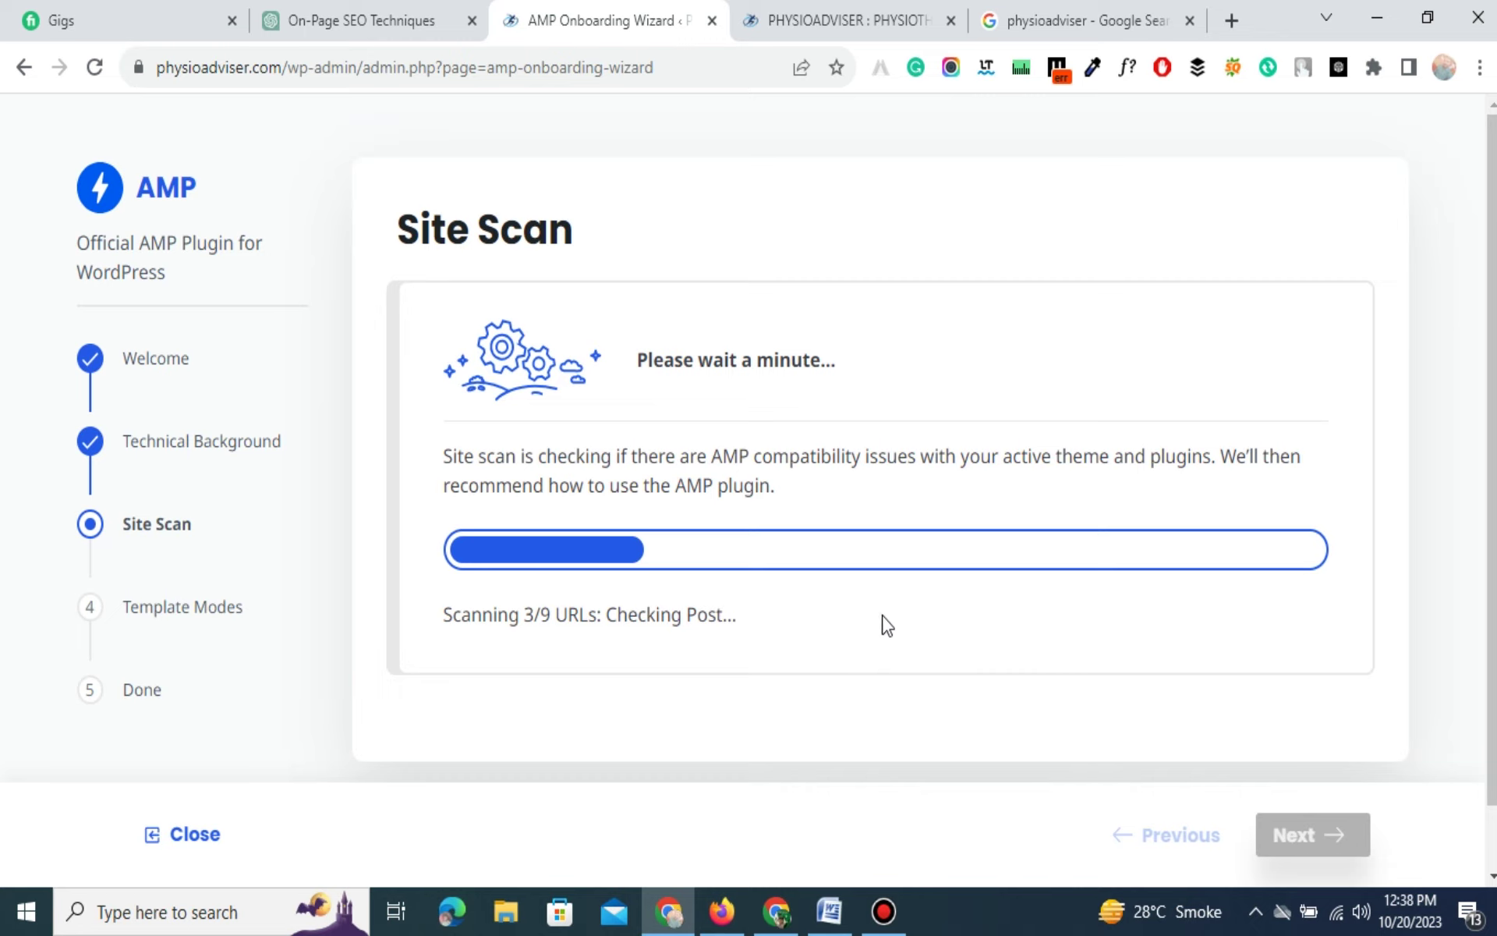
scroll(865, 543, down, 1)
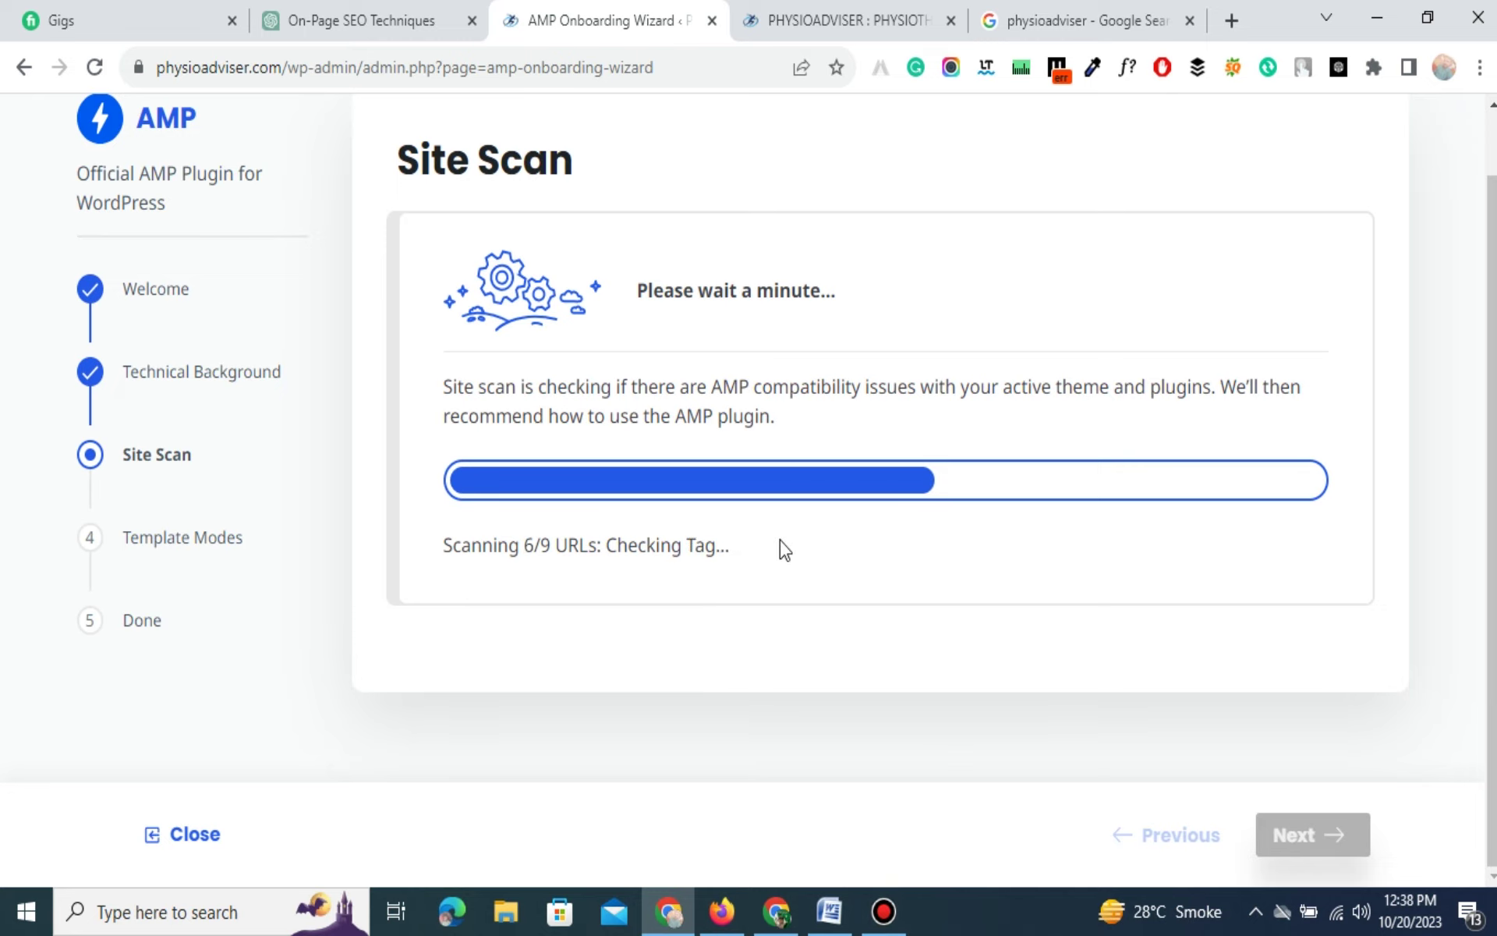
click(883, 912)
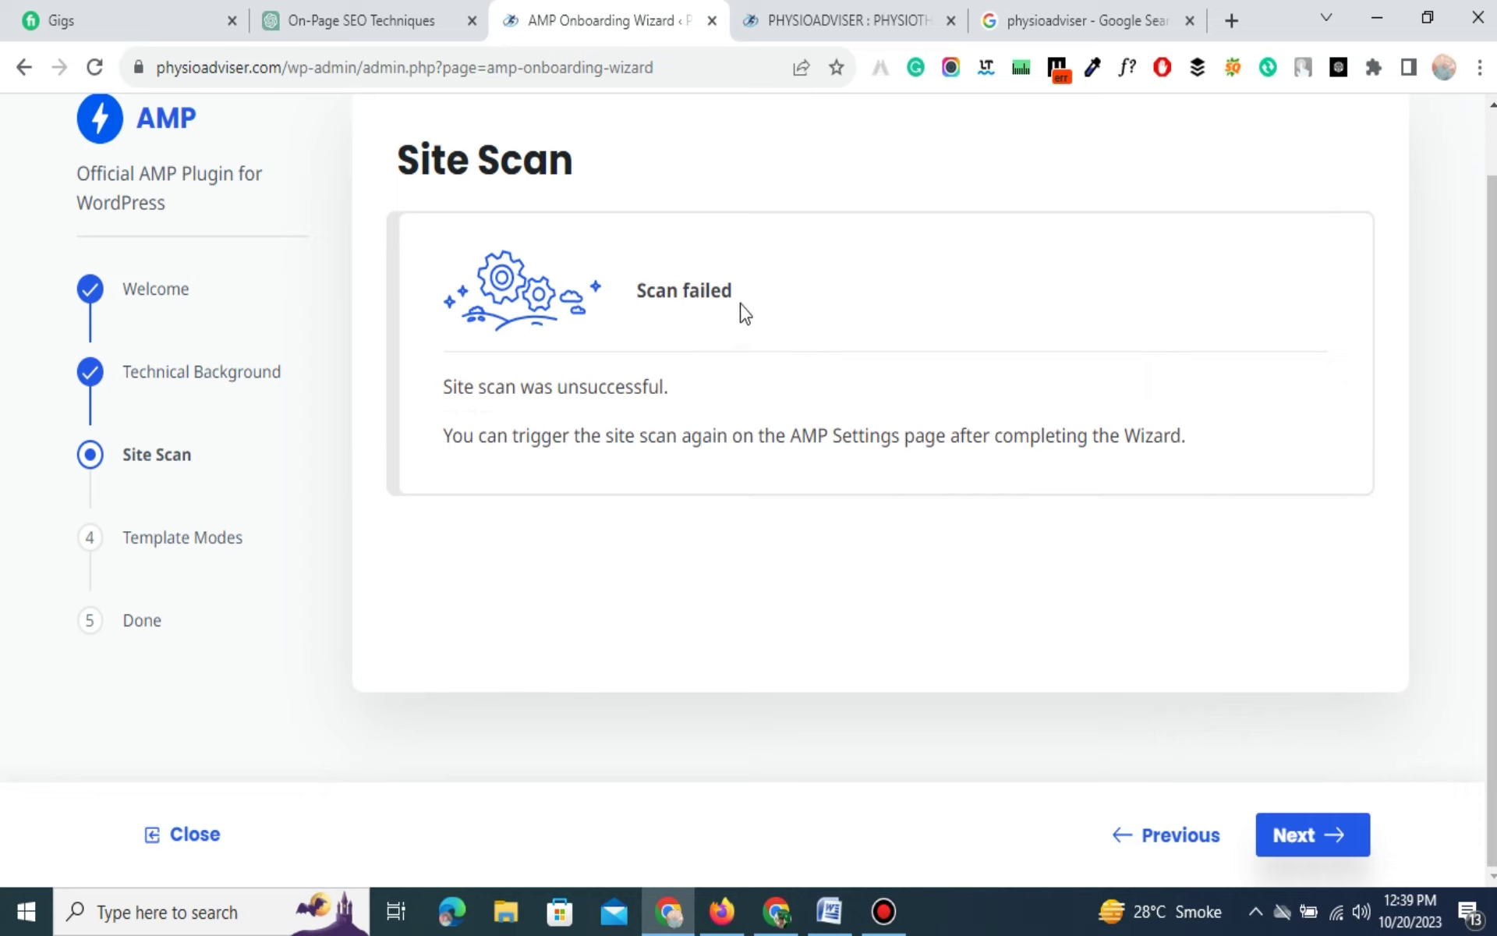
Review the site scan outcome and continue to the Template Modes stage.
drag(741, 308, 641, 281)
click(658, 338)
drag(677, 386, 446, 397)
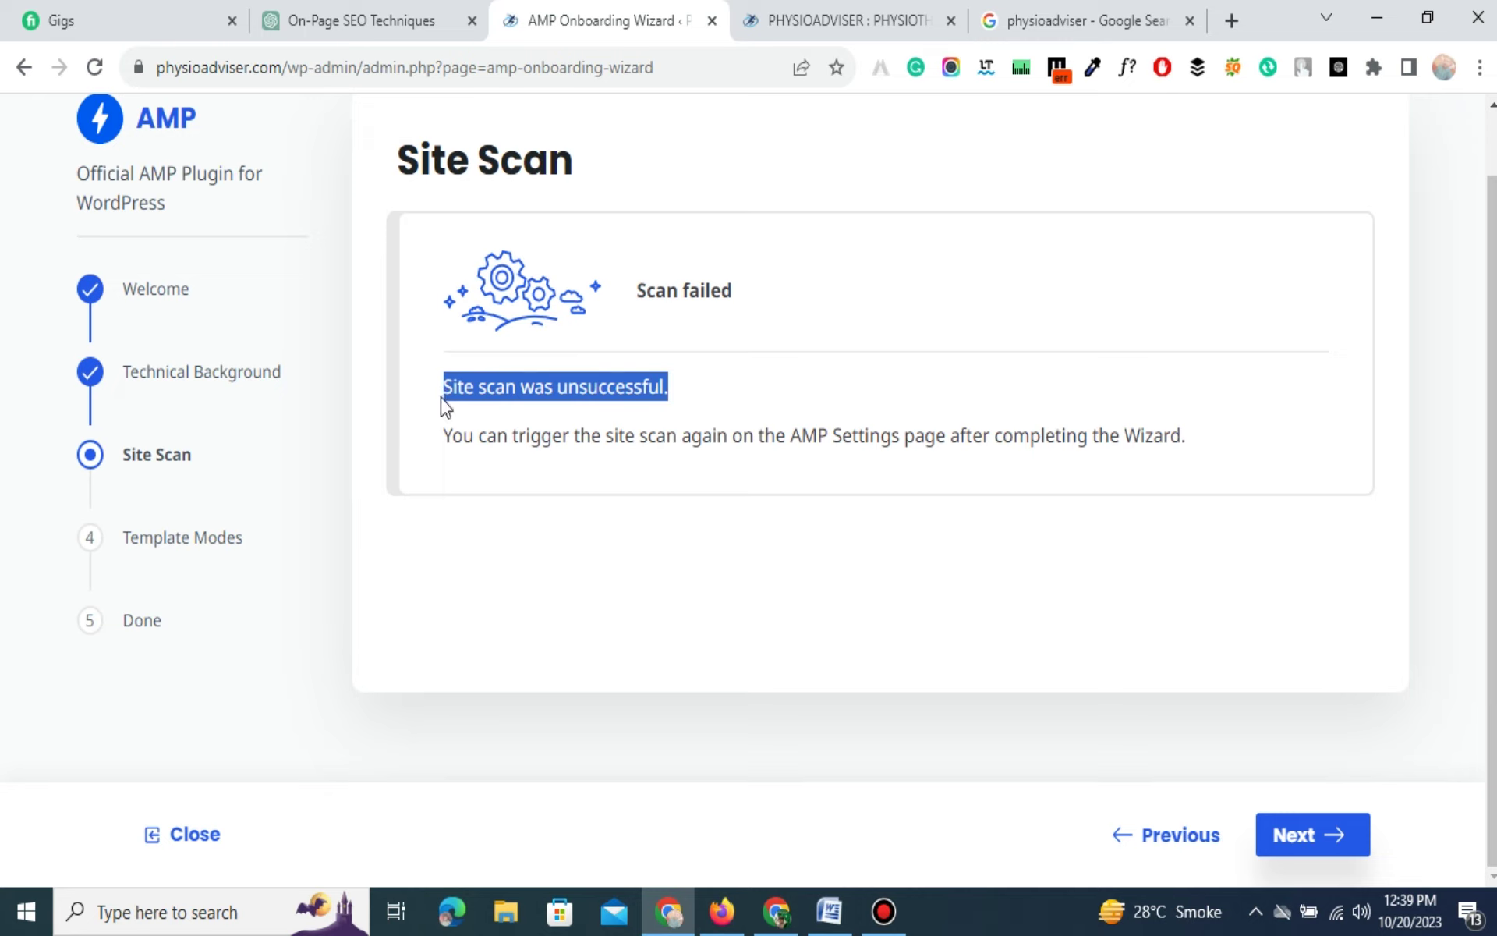
drag(733, 288, 676, 287)
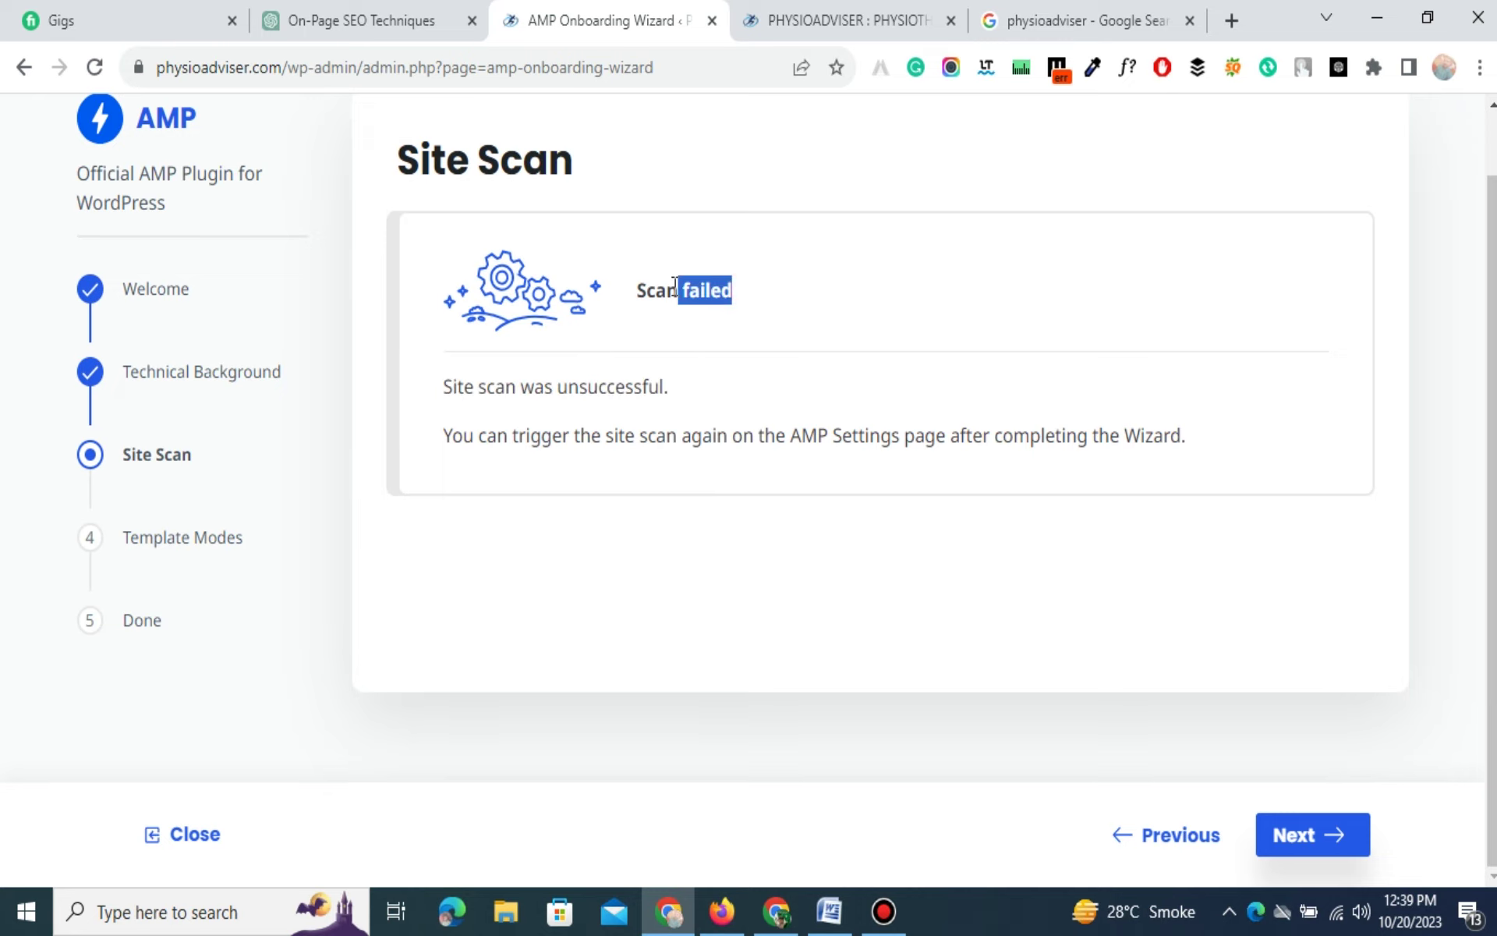
click(1349, 832)
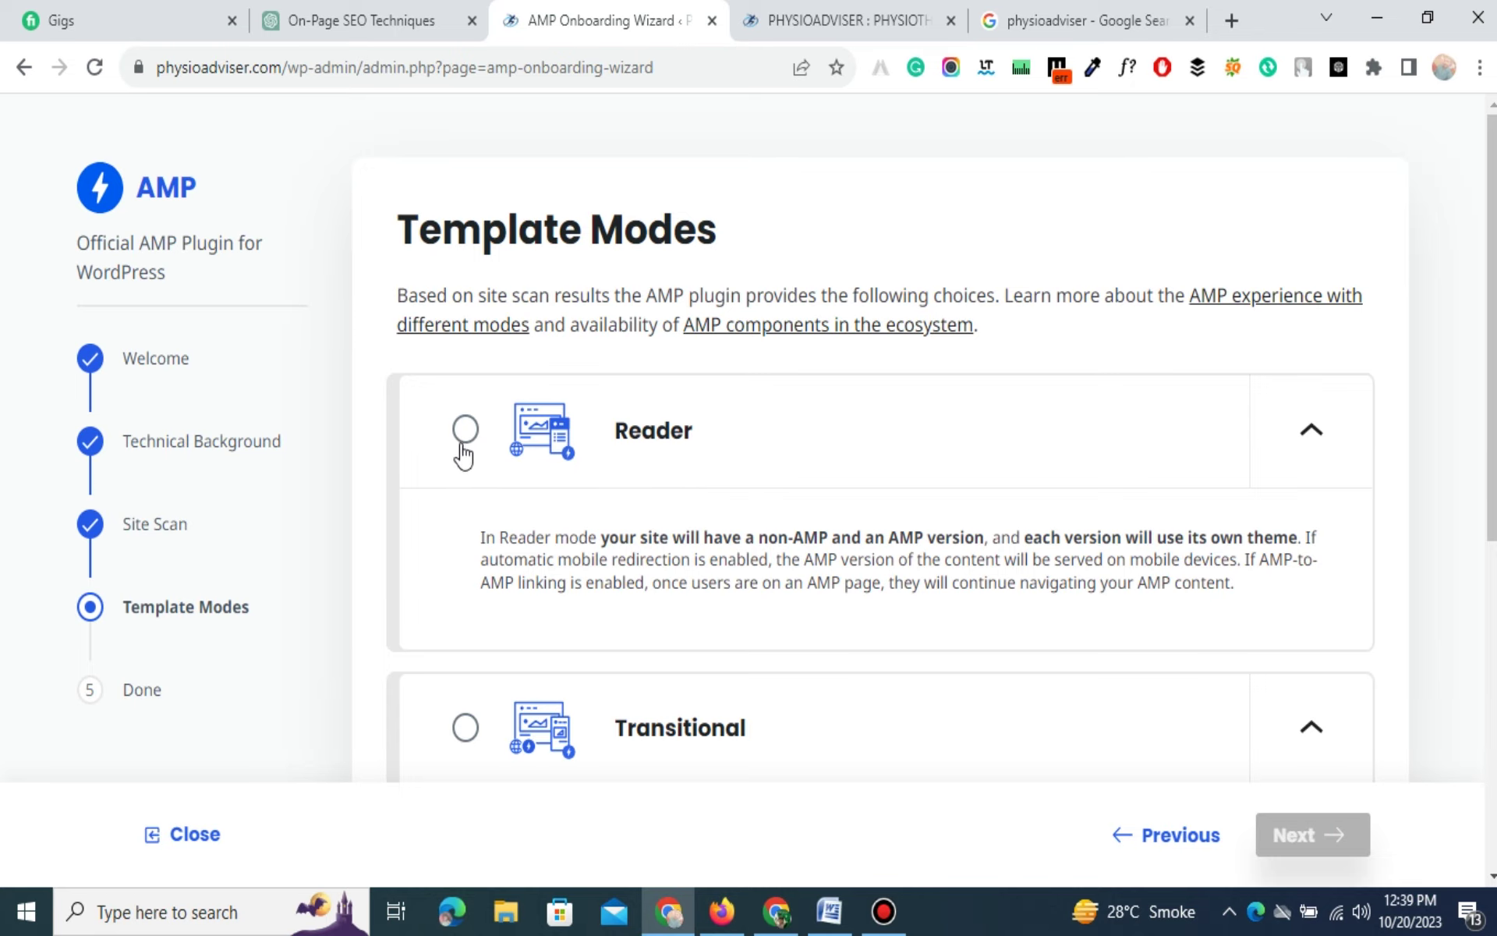
Choose the Reader template mode, compare it with Transitional and Standard, and continue to the Theme Selection stage.
scroll(639, 478, down, 1)
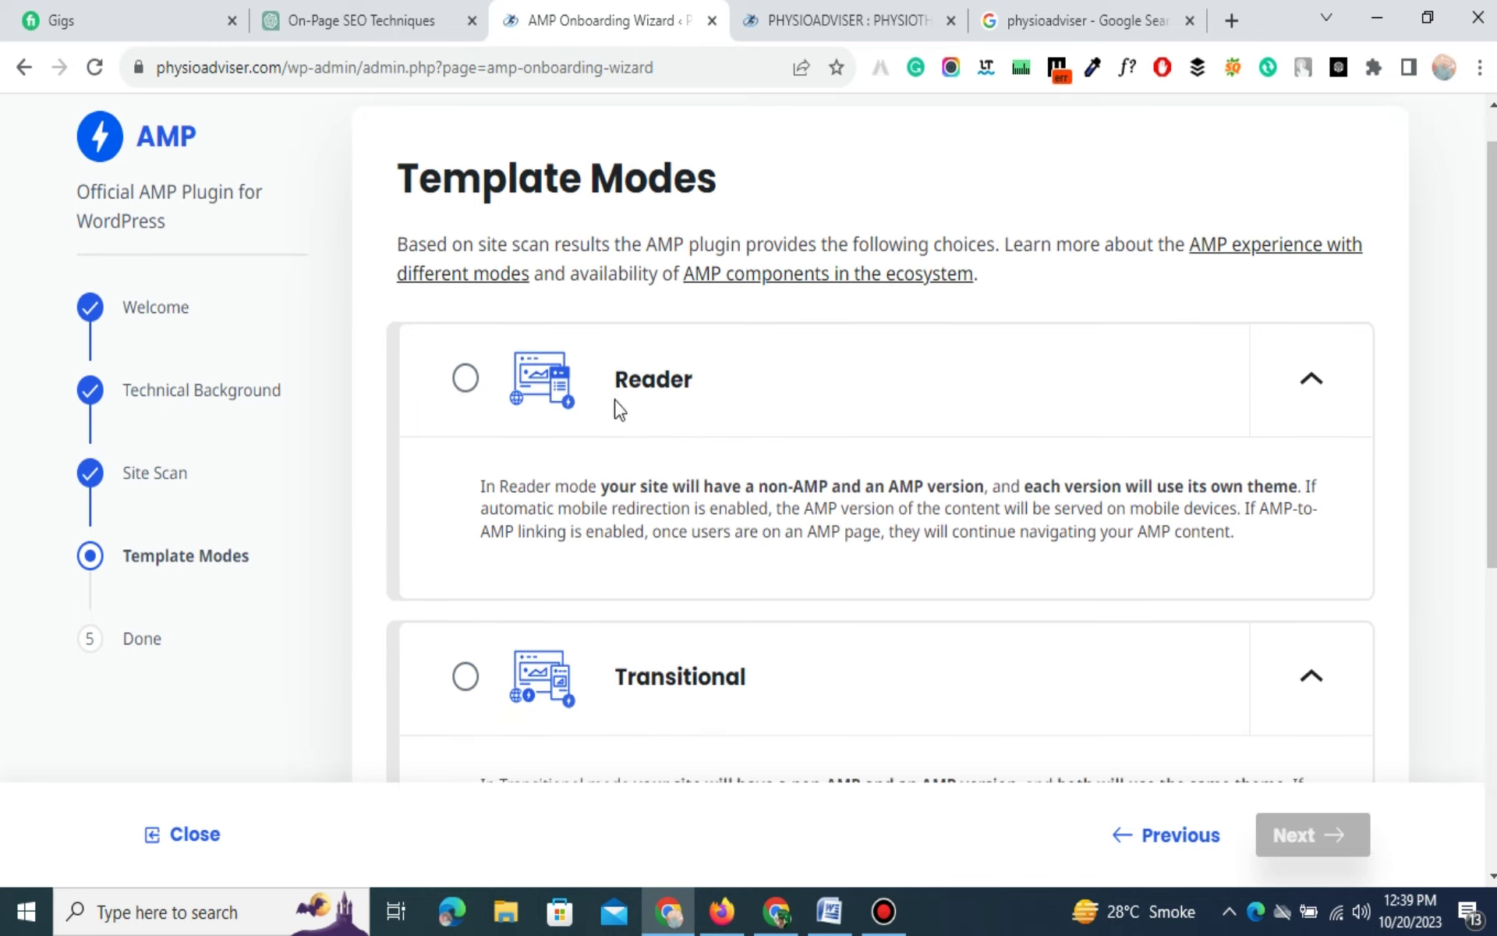
drag(721, 191, 395, 185)
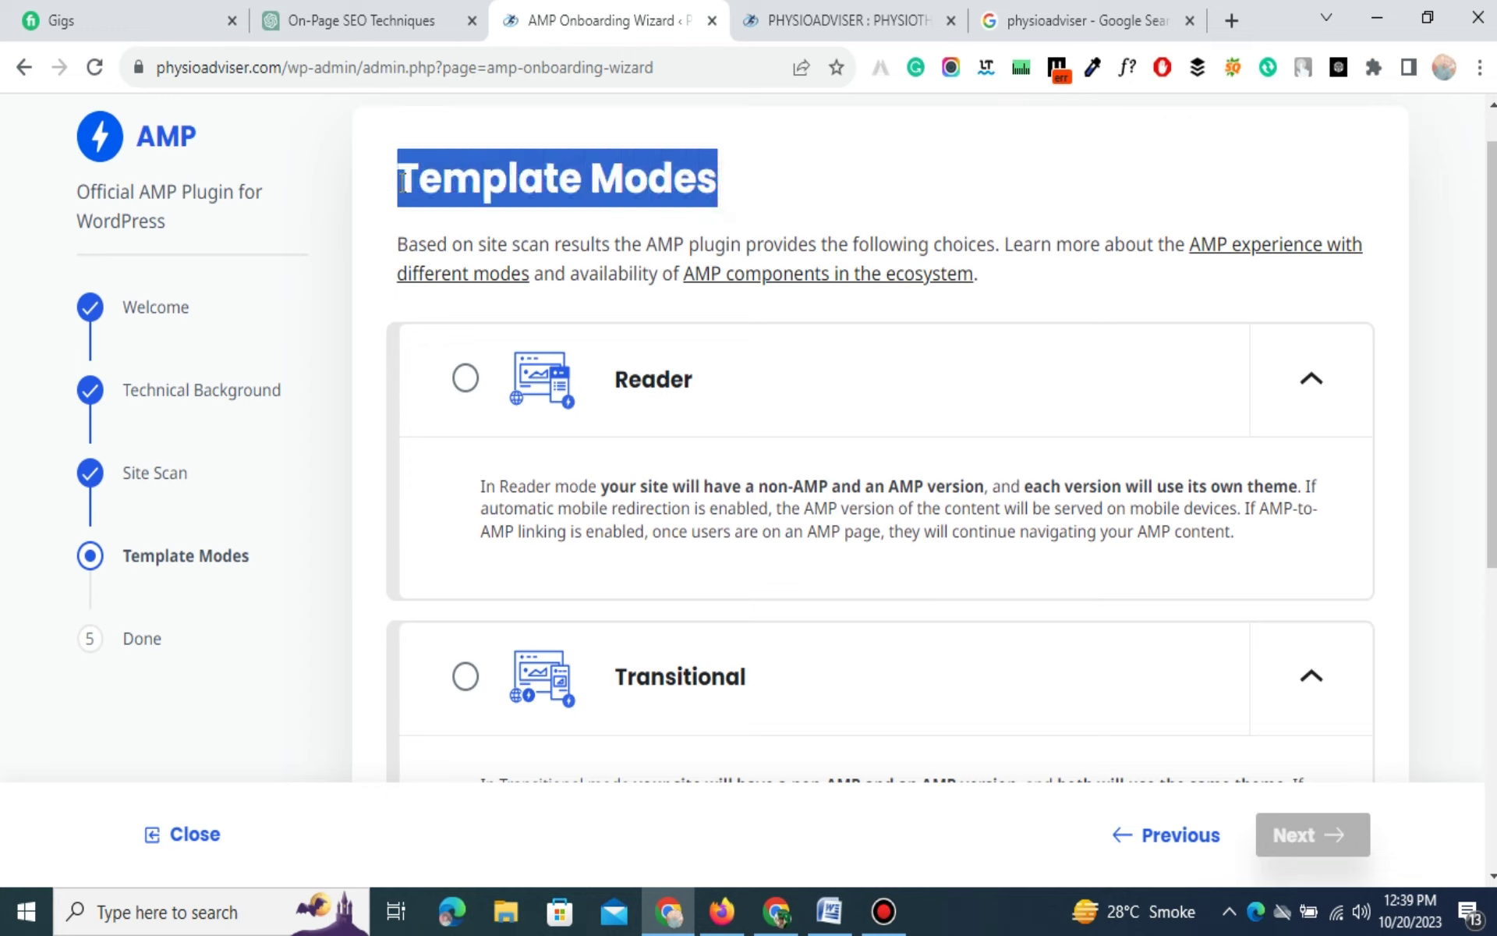
click(466, 380)
scroll(783, 478, down, 3)
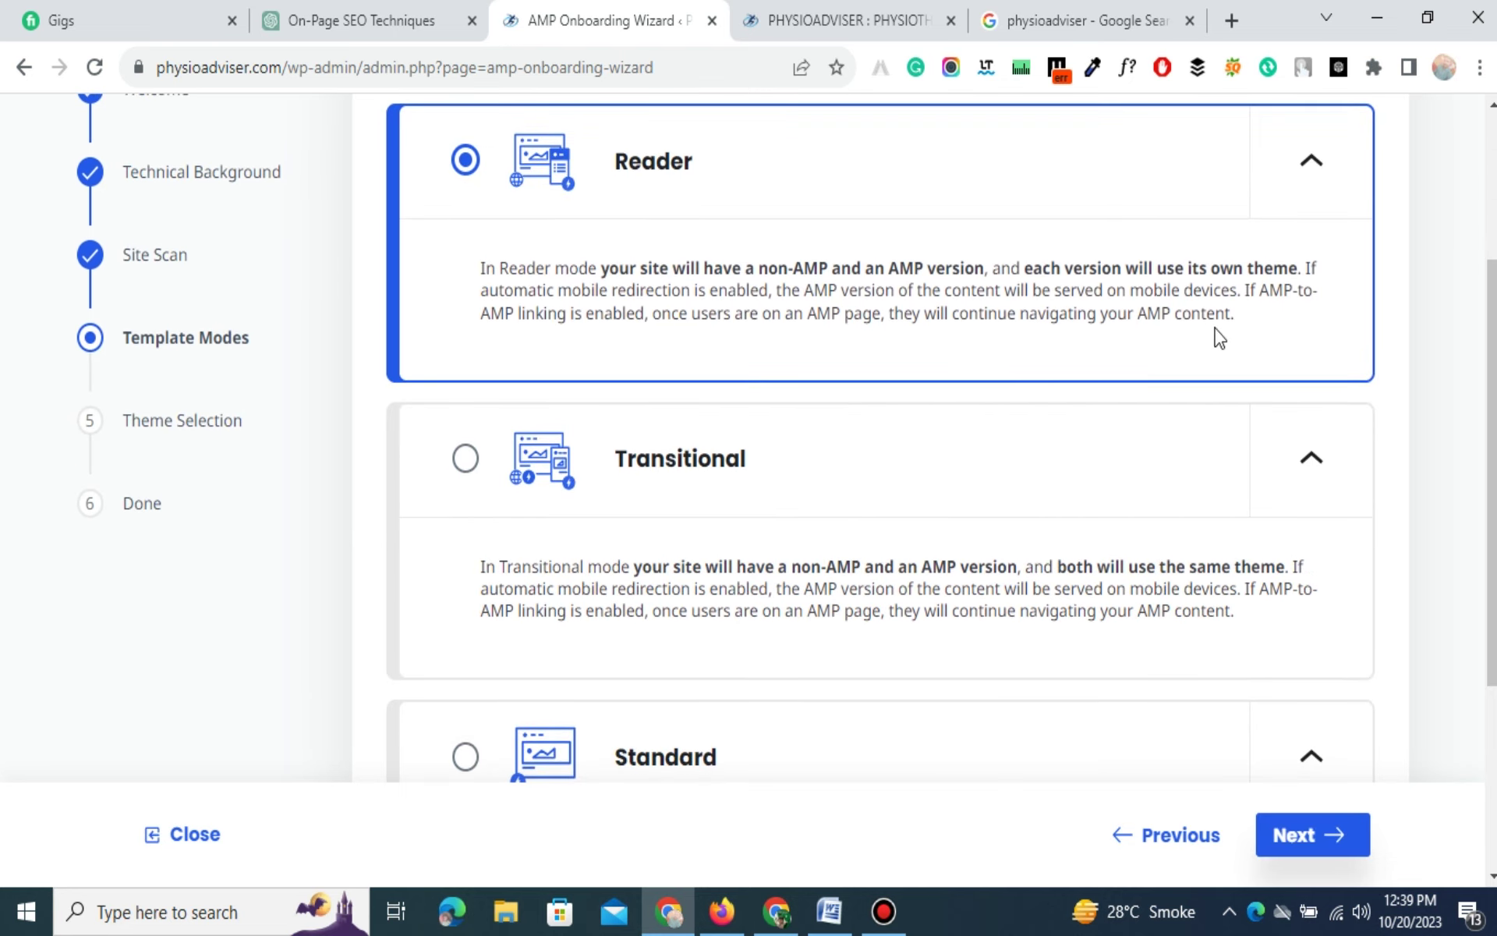
drag(1255, 315, 446, 272)
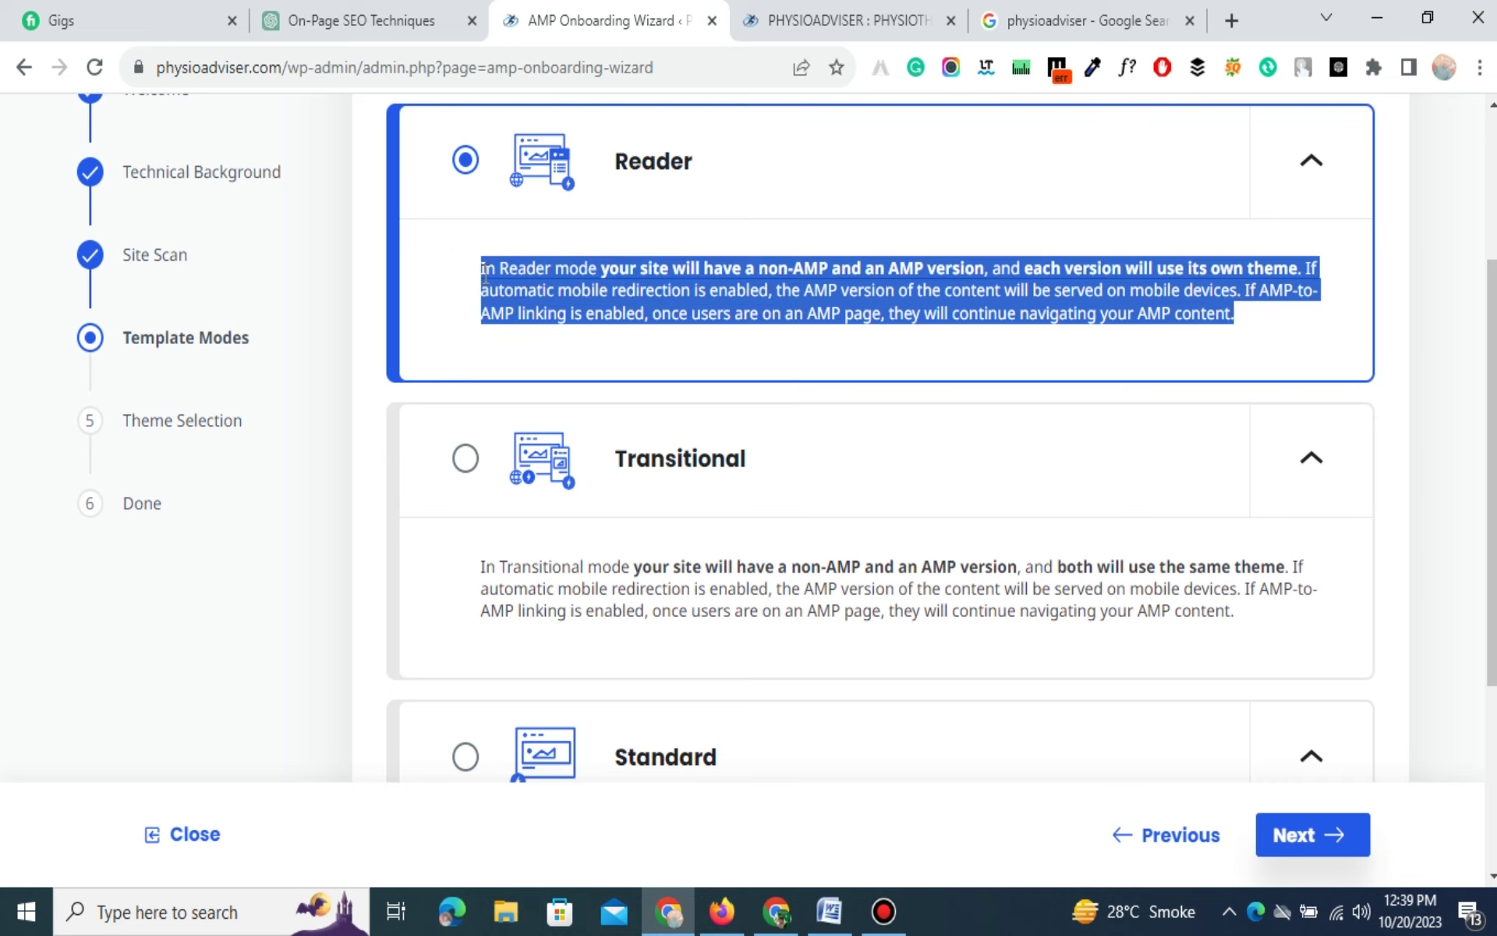
click(1312, 464)
click(1311, 464)
scroll(1248, 499, down, 3)
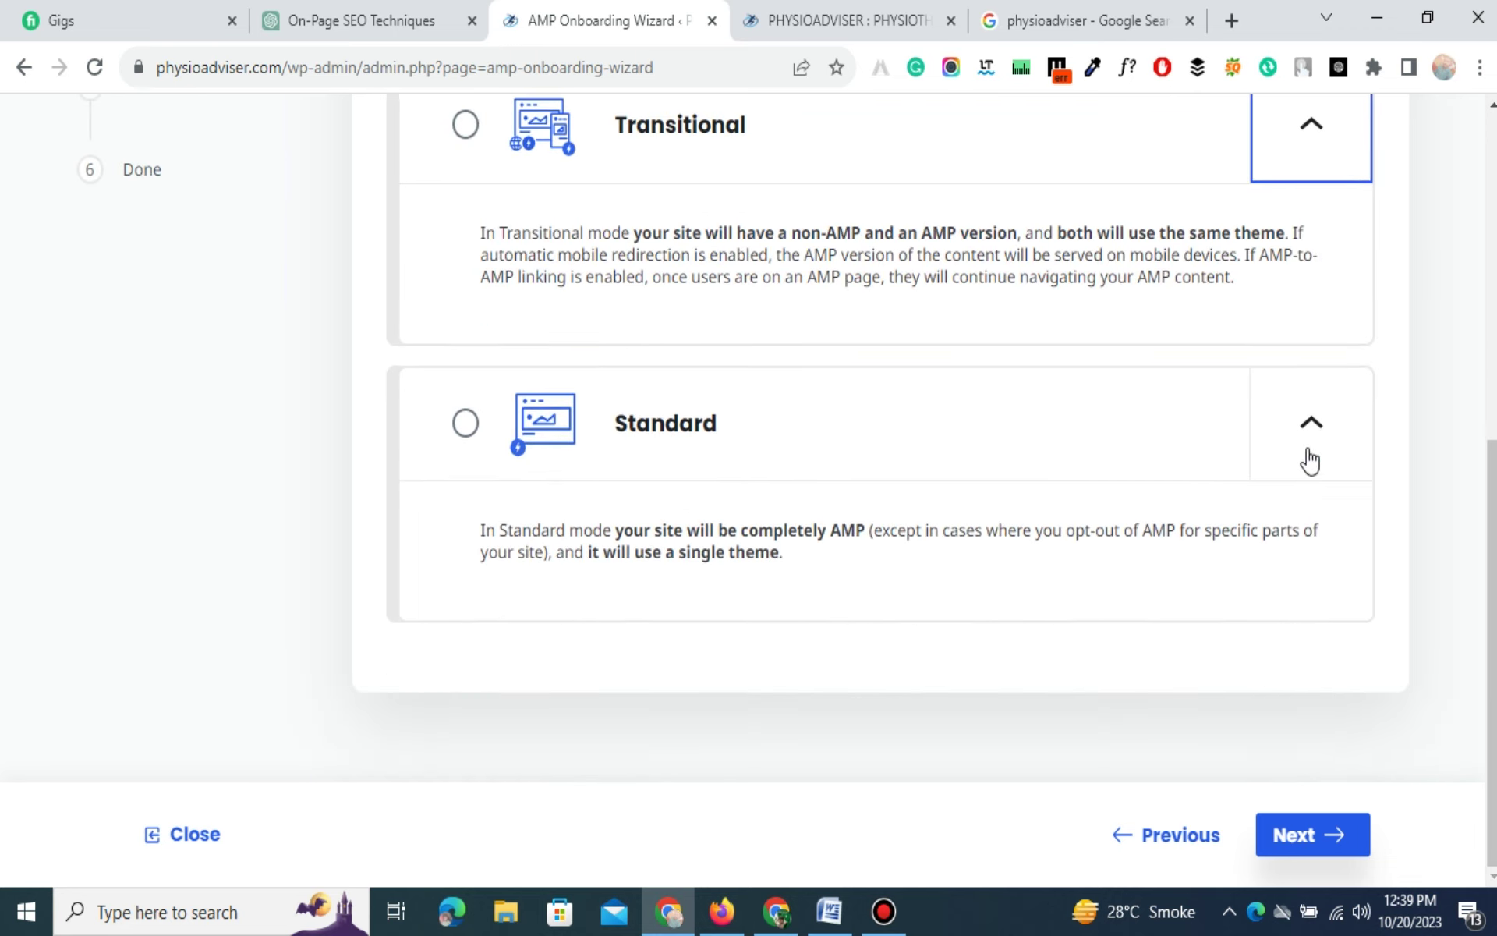
scroll(995, 571, up, 4)
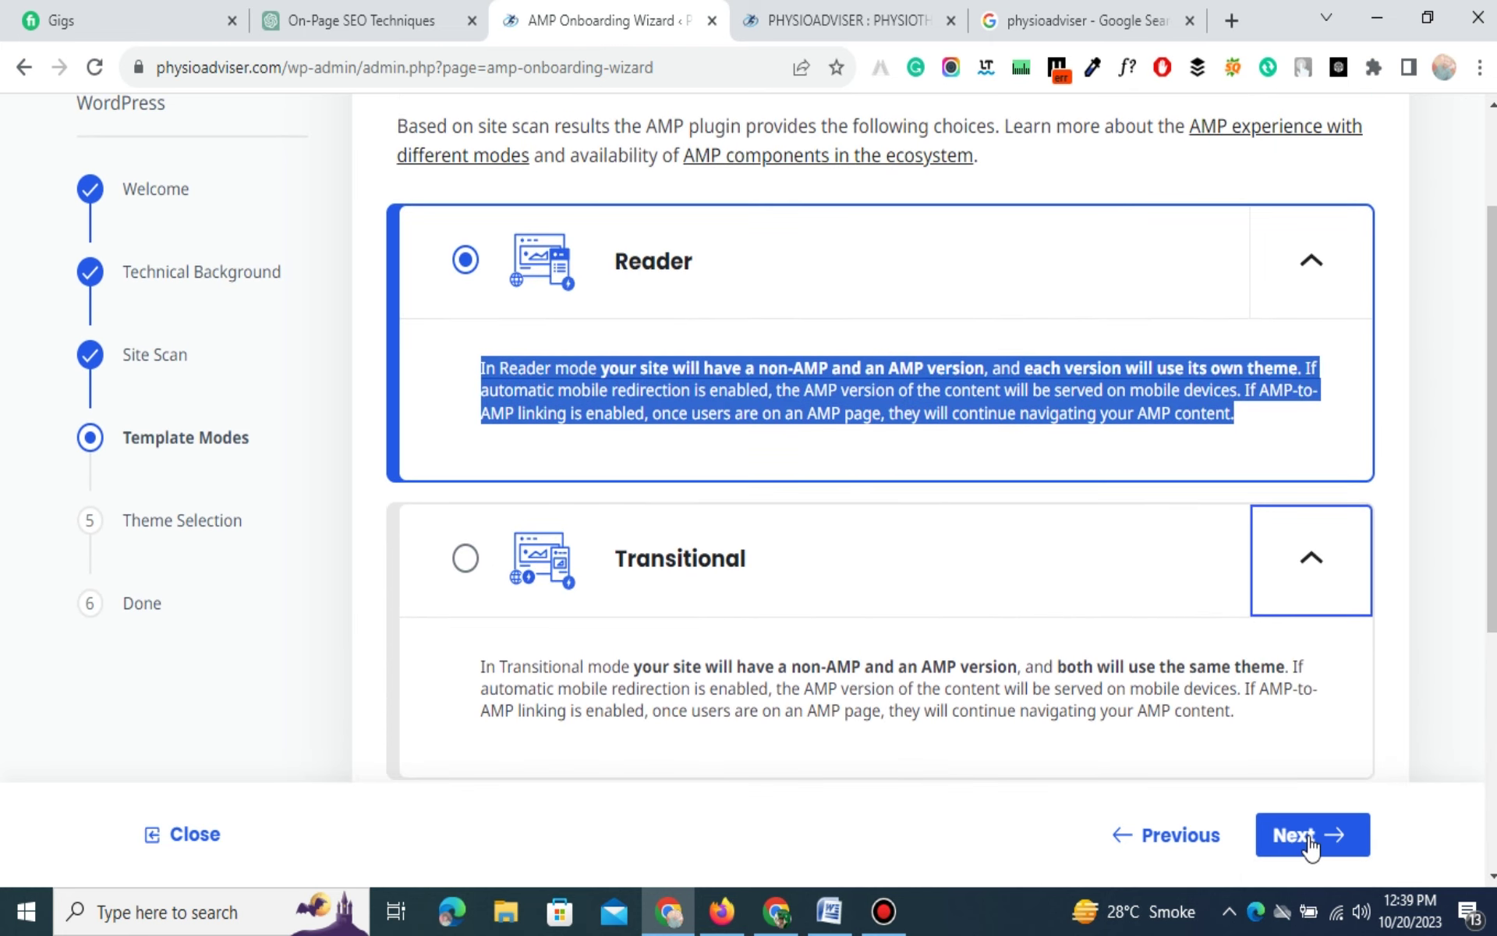
click(1308, 836)
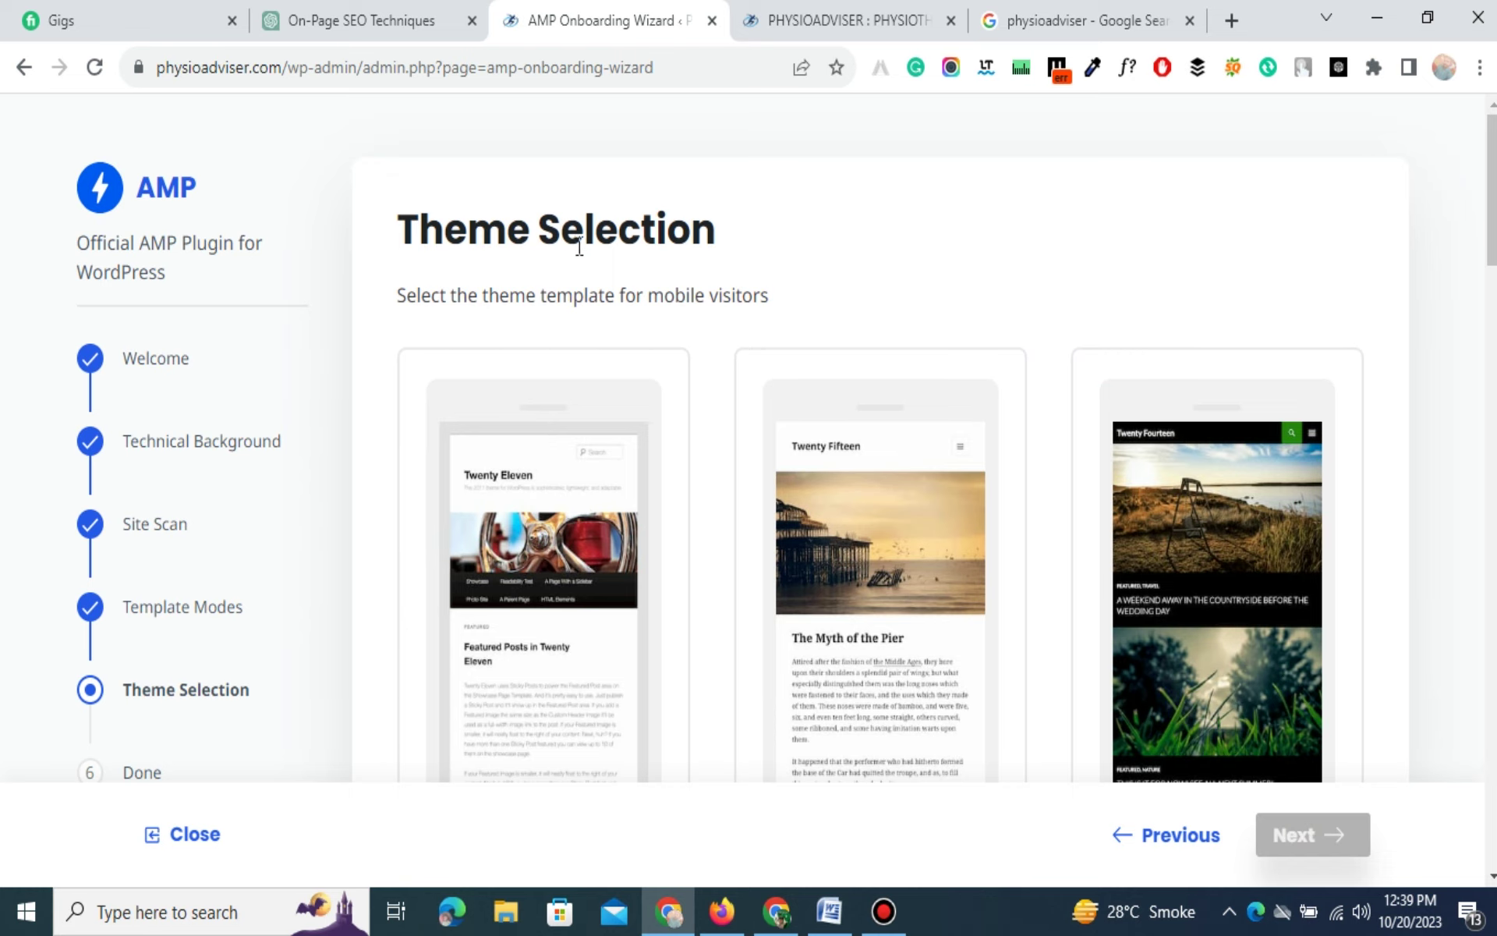
Select Twenty Fourteen as the theme template for mobile visitors, look through the other themes and proceed to the Done stage.
scroll(656, 511, down, 3)
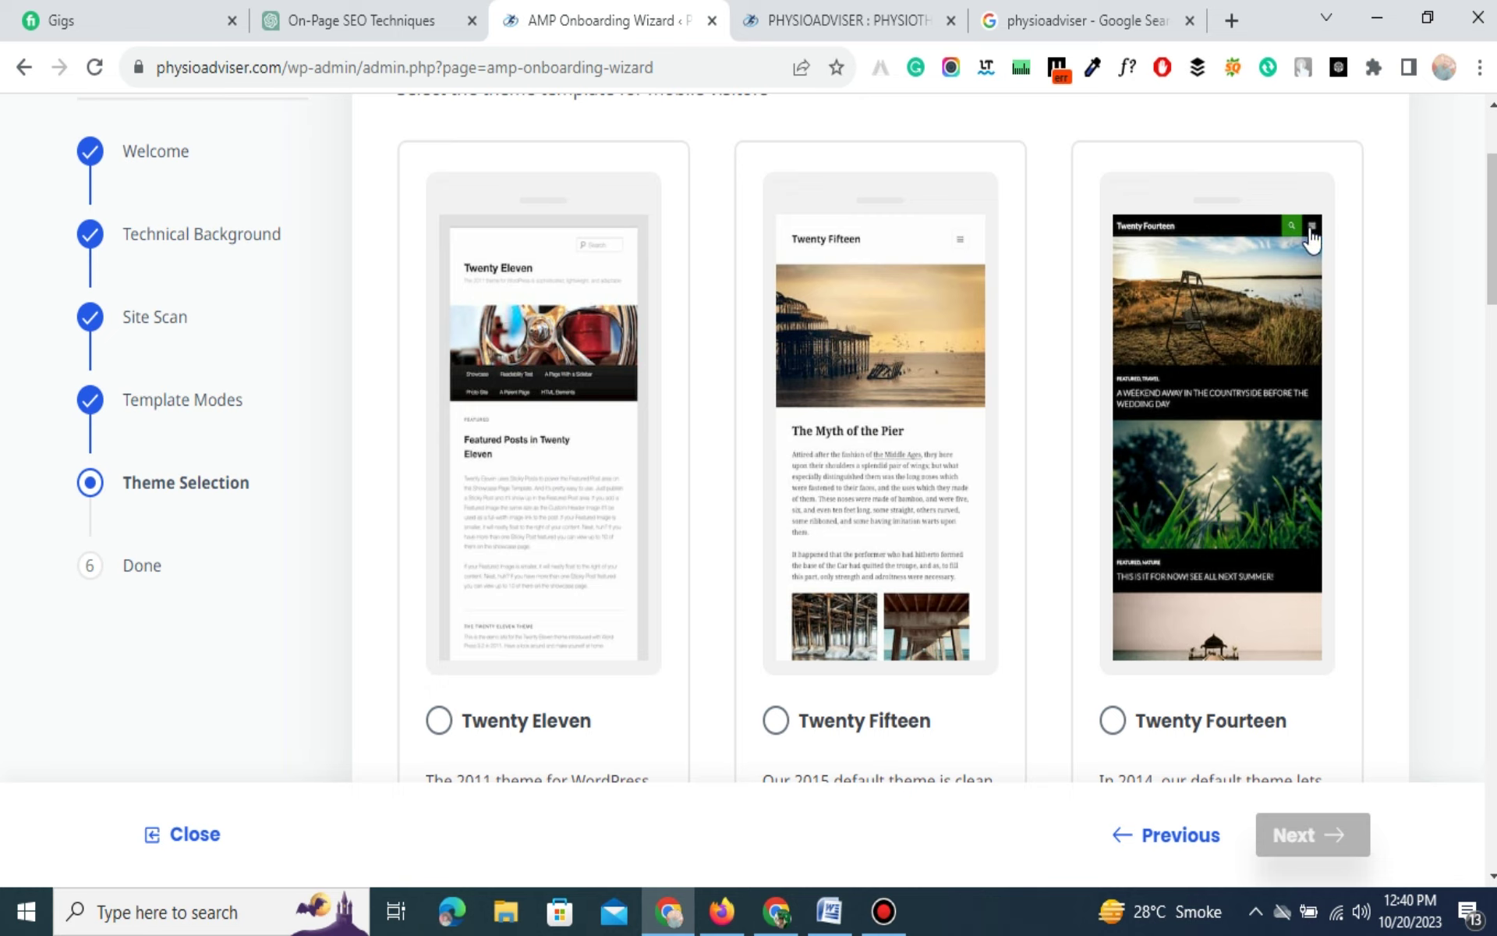
scroll(1257, 443, down, 3)
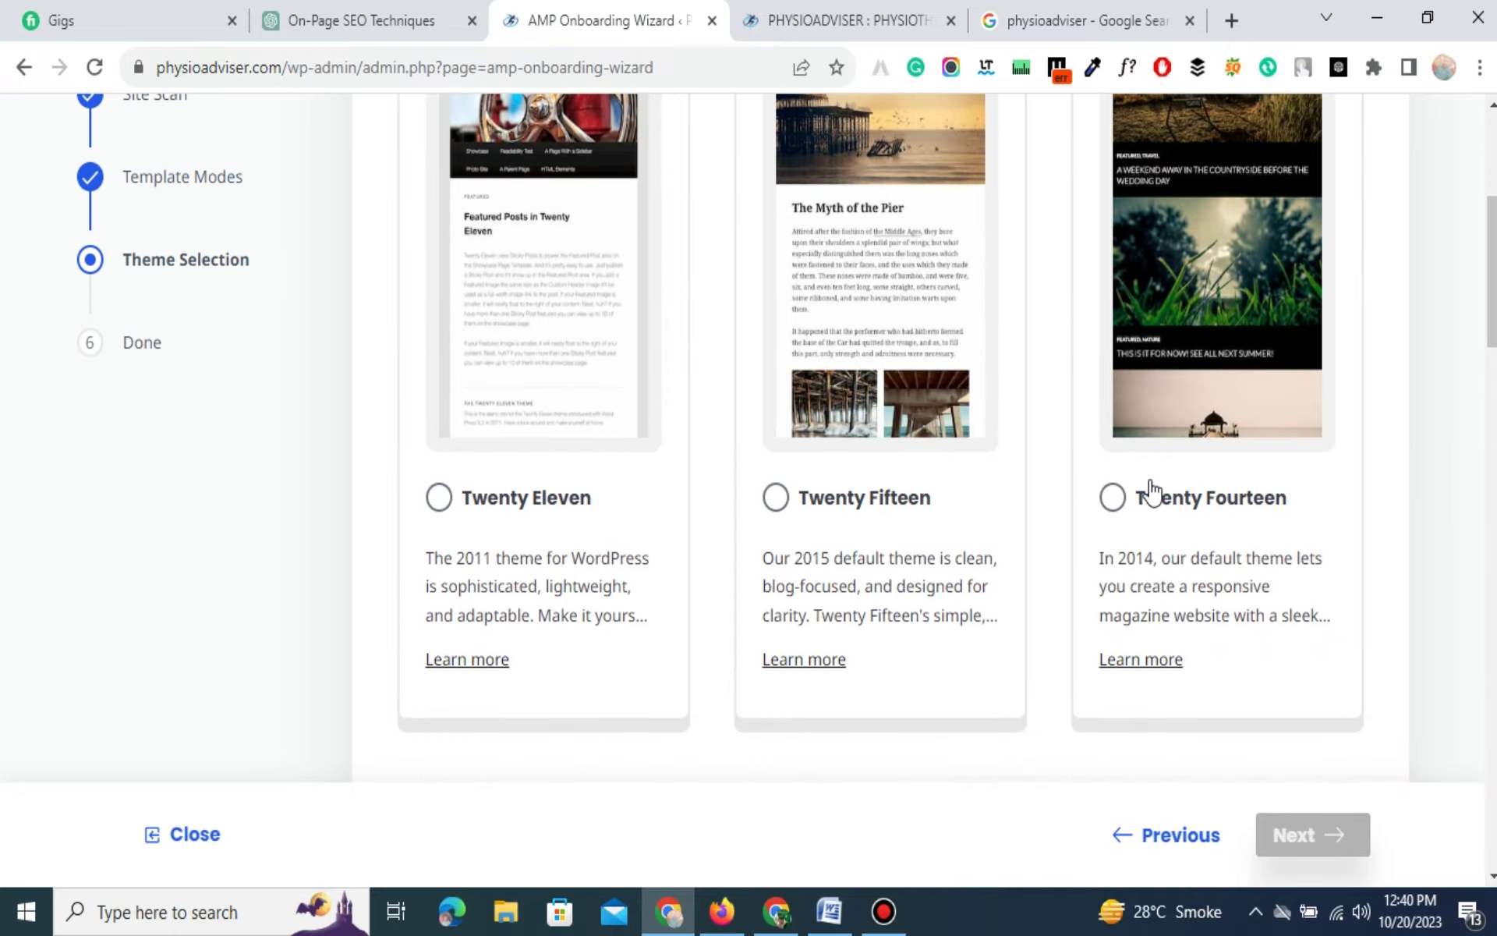
click(1116, 507)
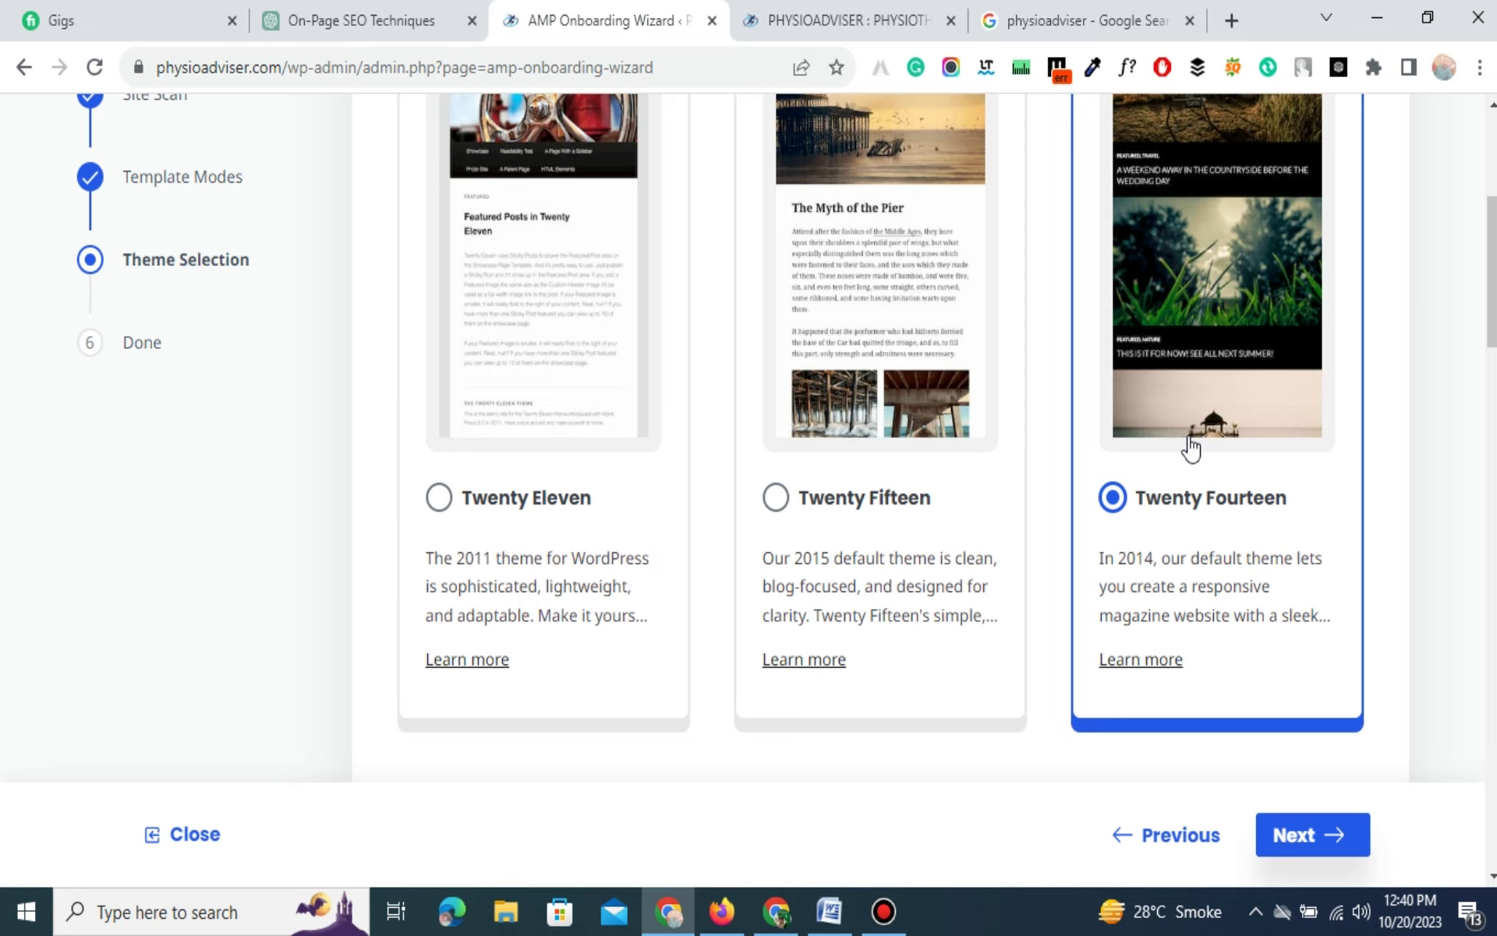
scroll(1191, 448, up, 3)
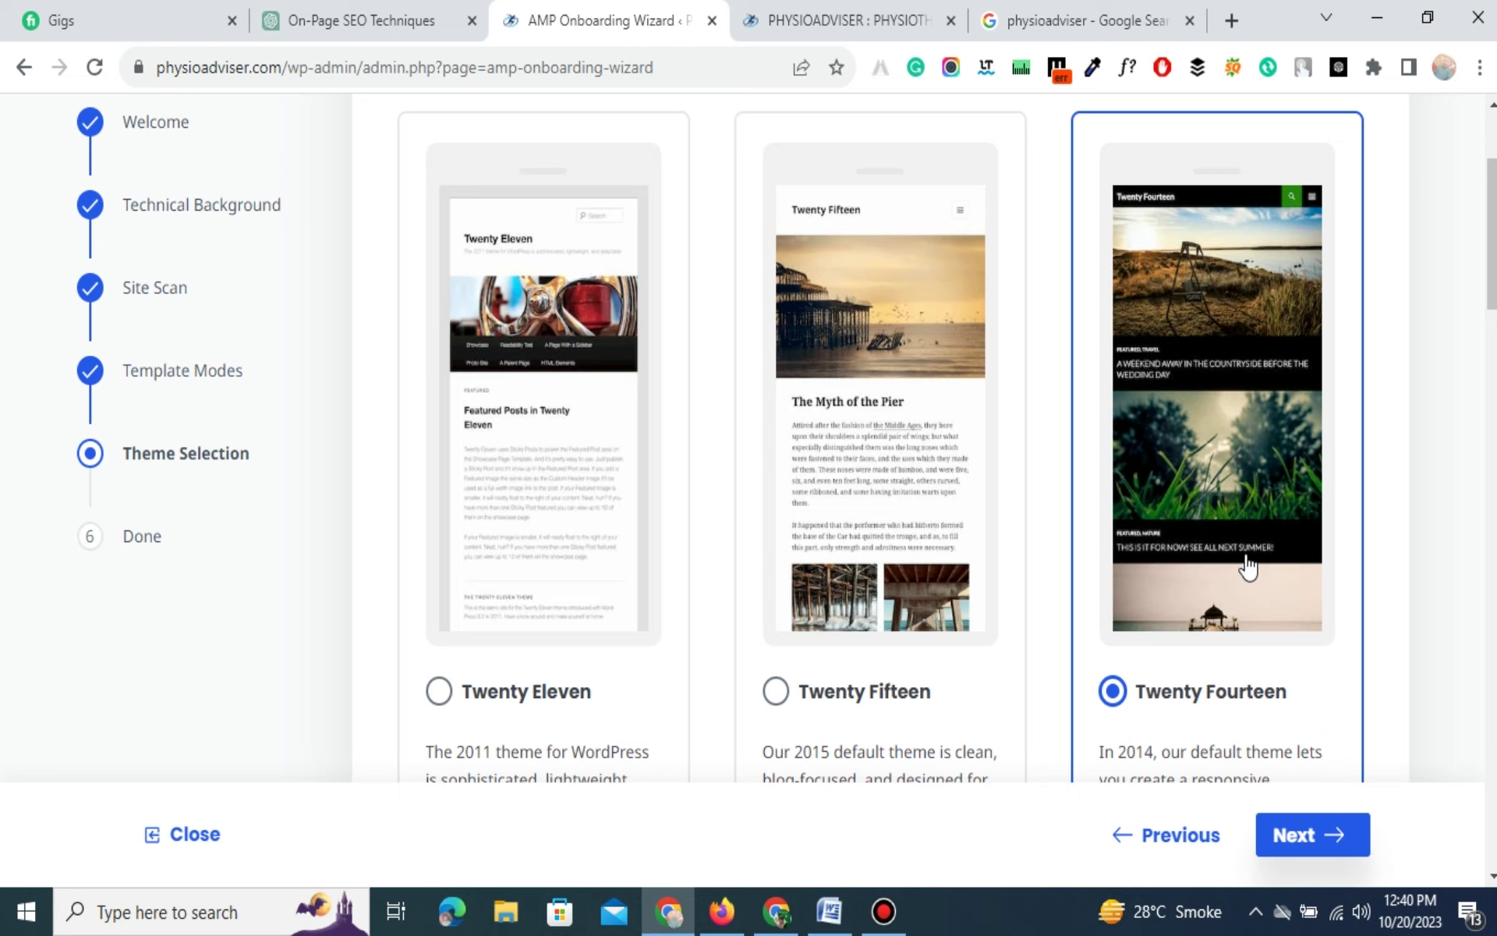
scroll(1246, 560, down, 12)
scroll(1247, 559, down, 15)
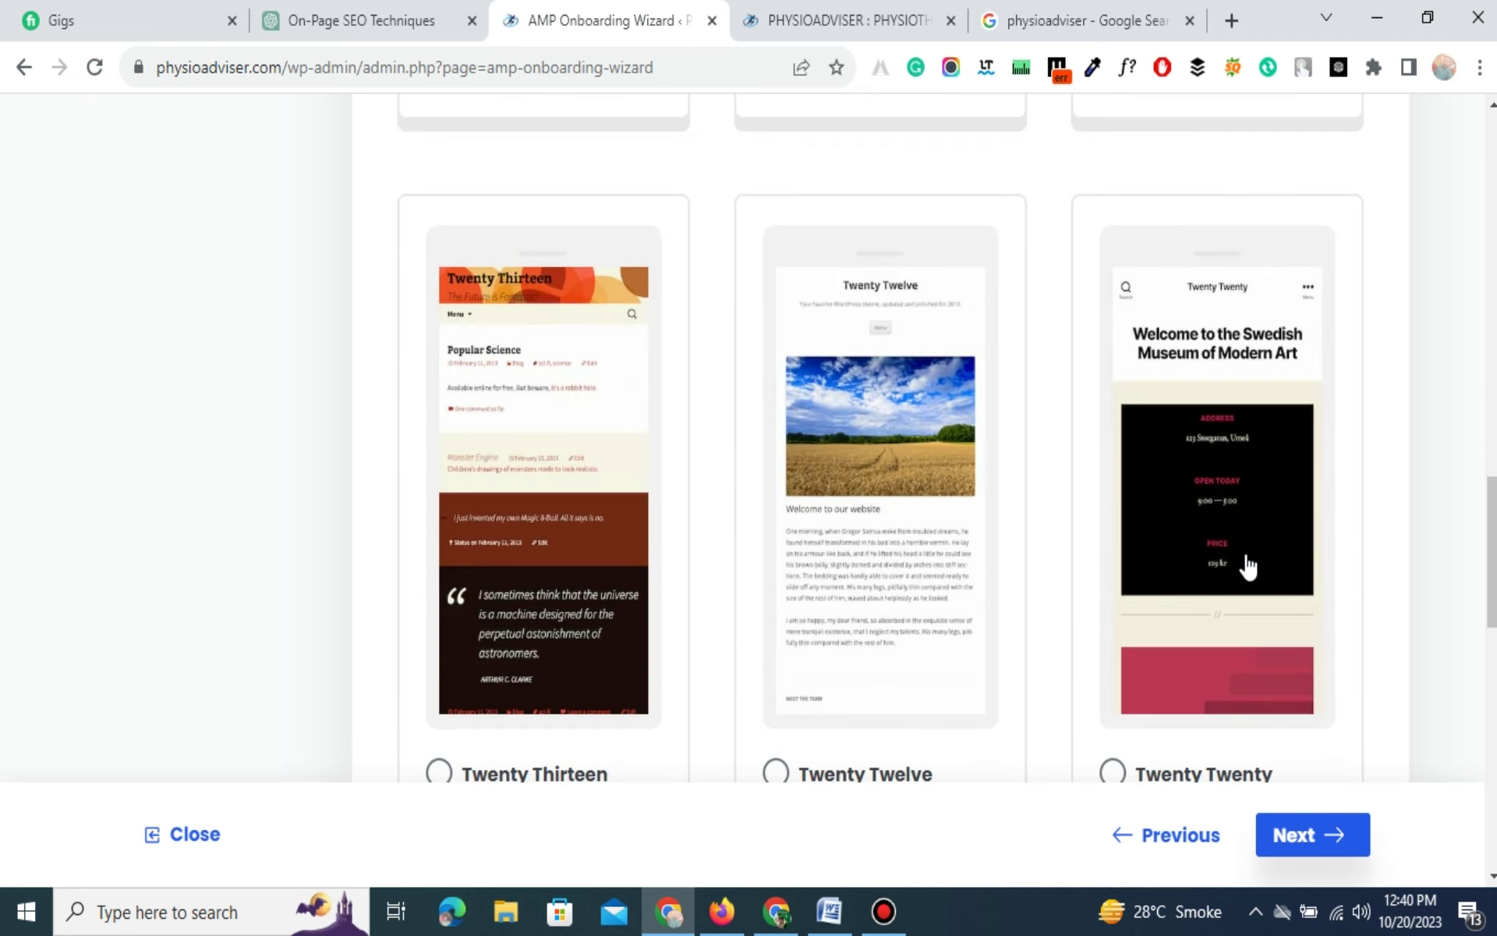
scroll(975, 546, down, 4)
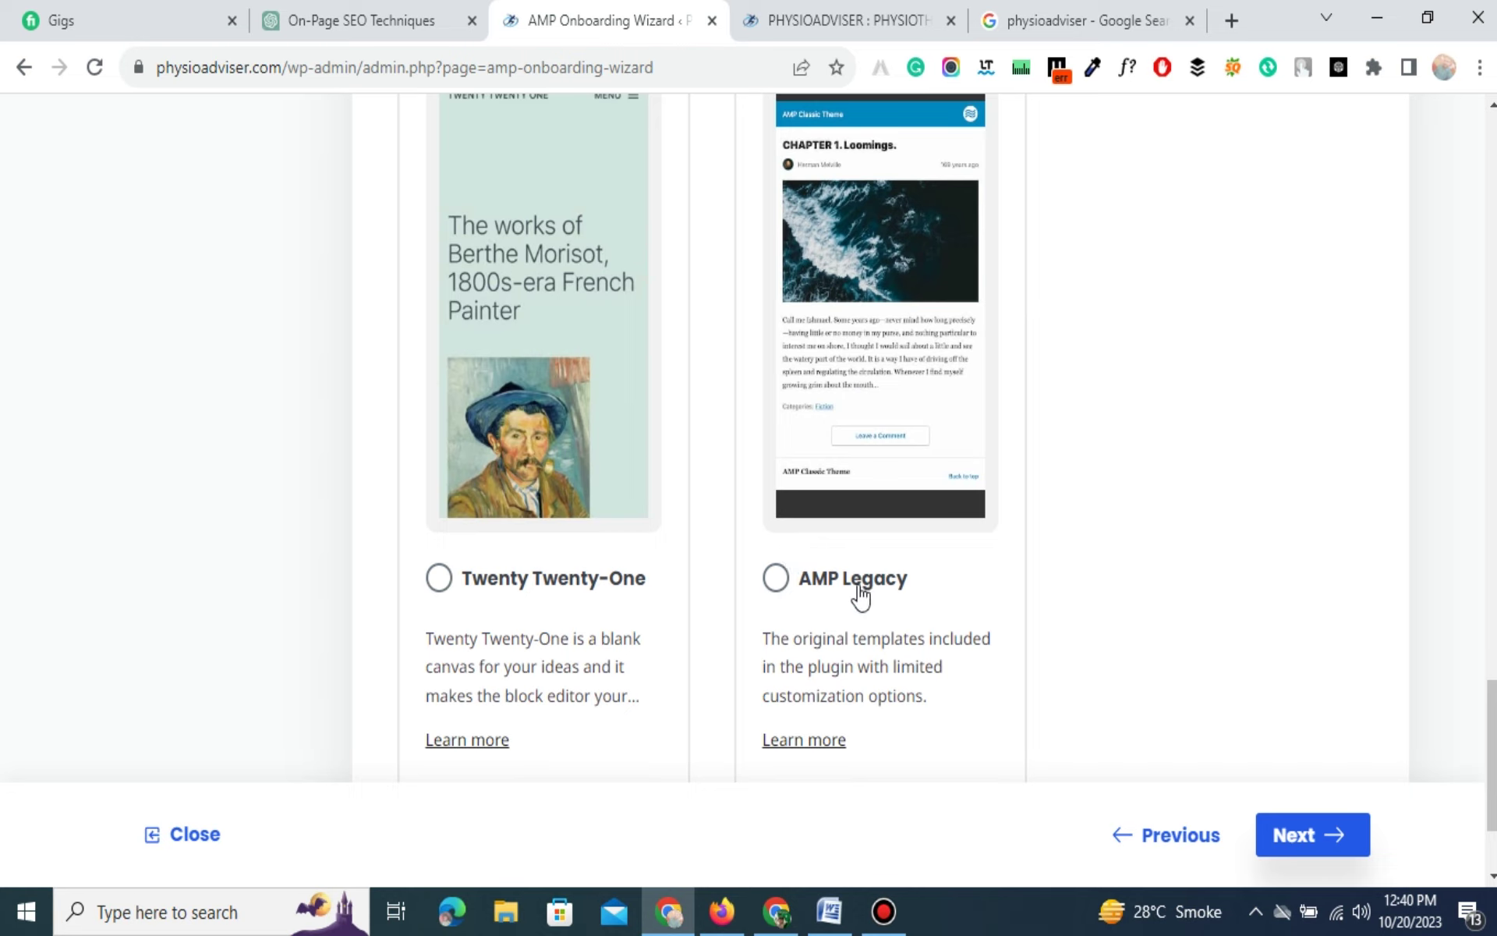
click(1292, 848)
Examine the Done stage's review notes, content type list and AMP mobile preview of the post.
scroll(188, 546, down, 3)
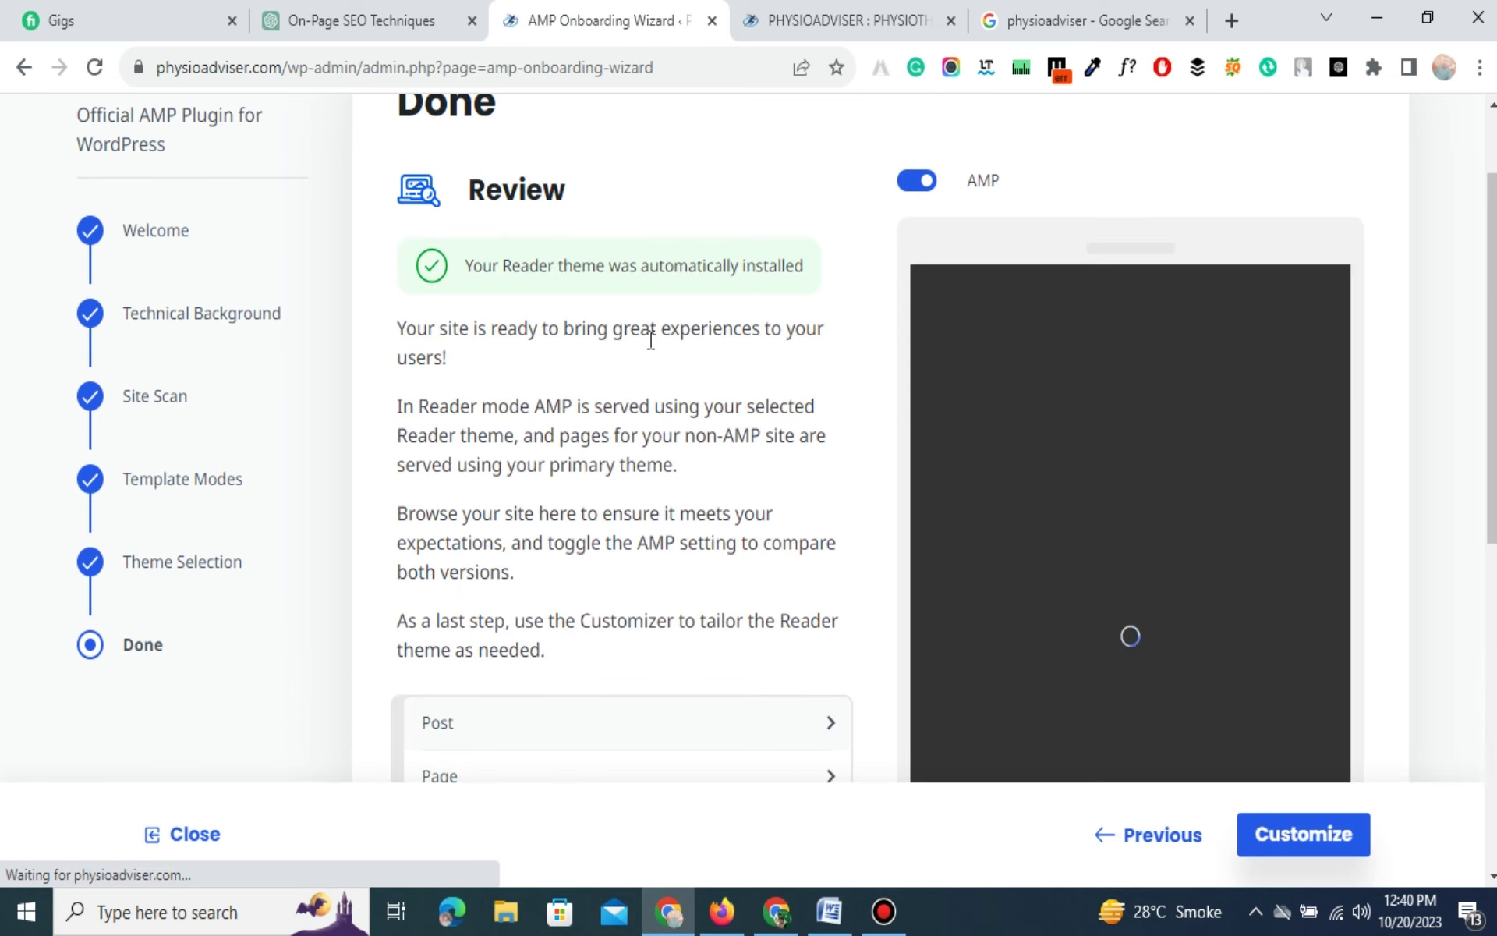
scroll(652, 339, up, 2)
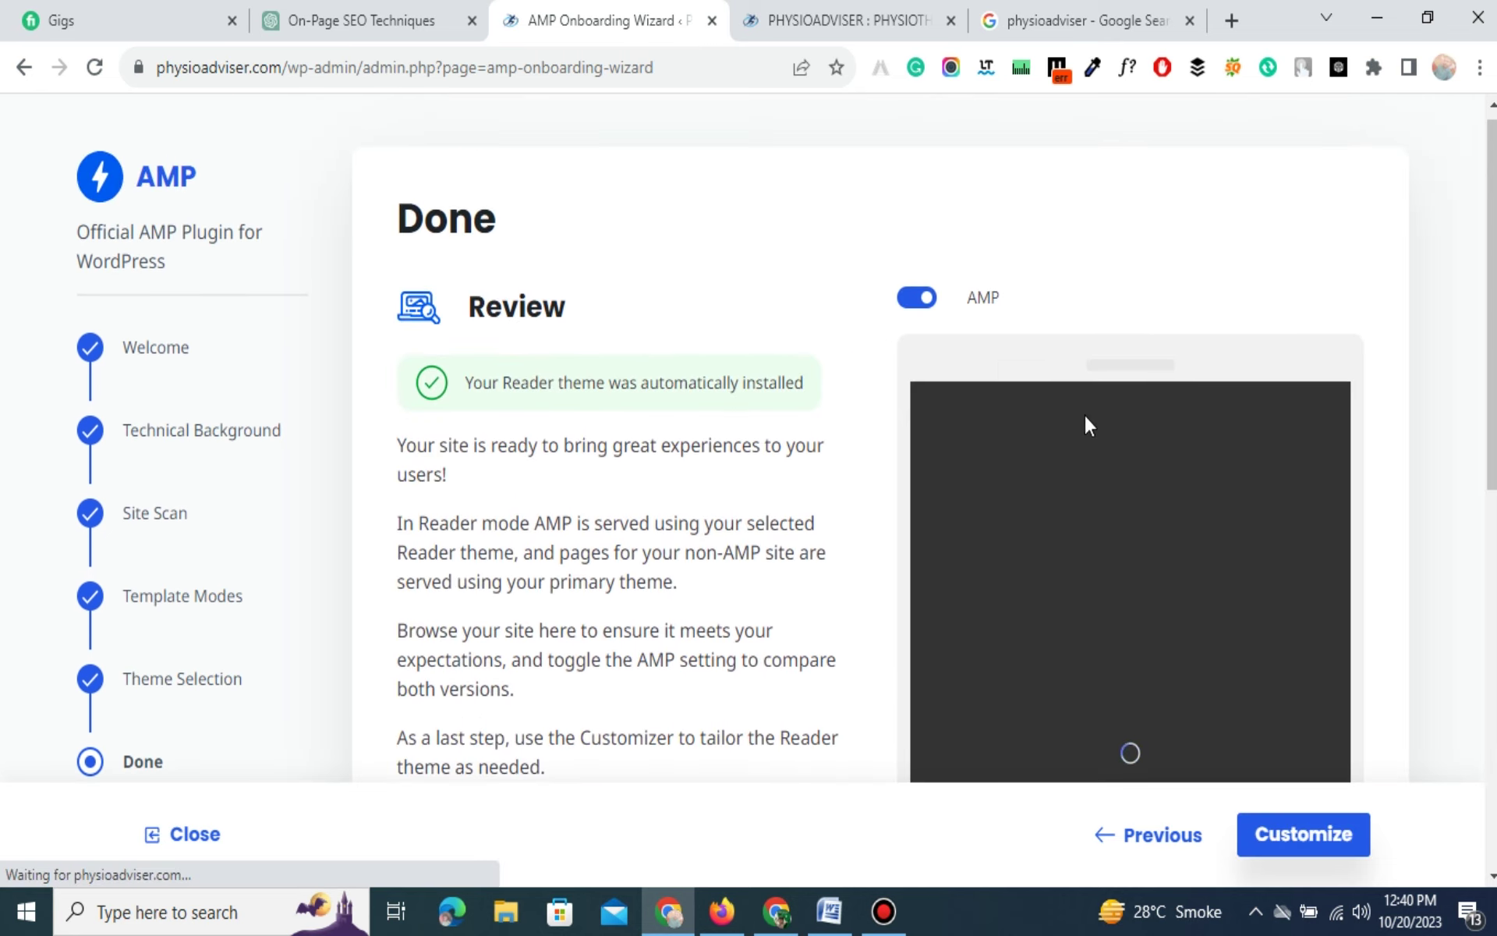
scroll(648, 325, down, 5)
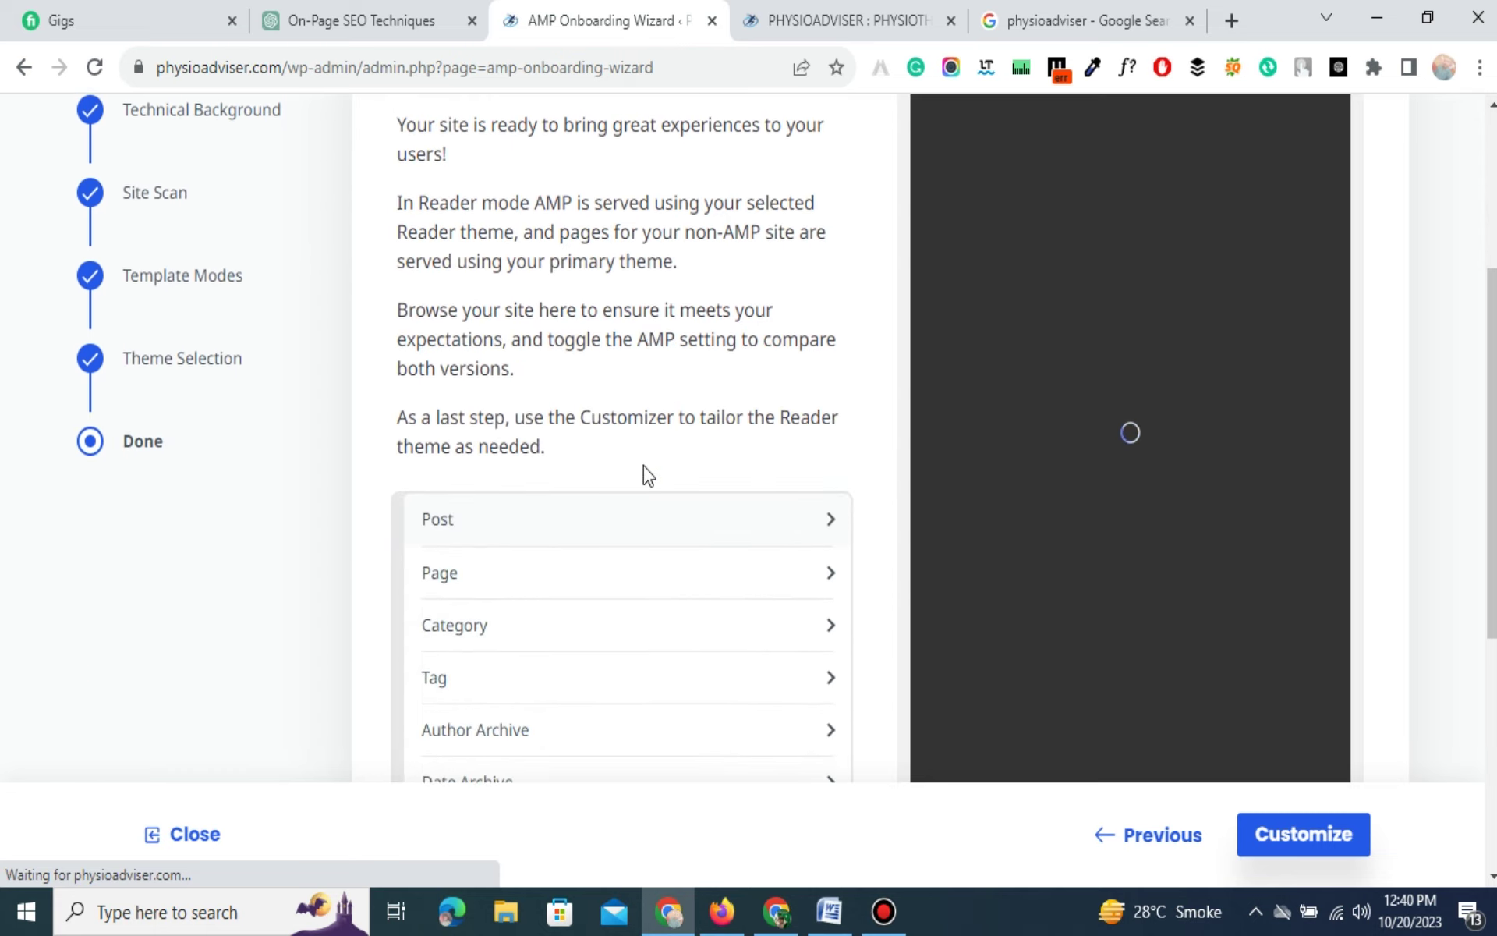
scroll(644, 472, down, 4)
scroll(615, 297, up, 2)
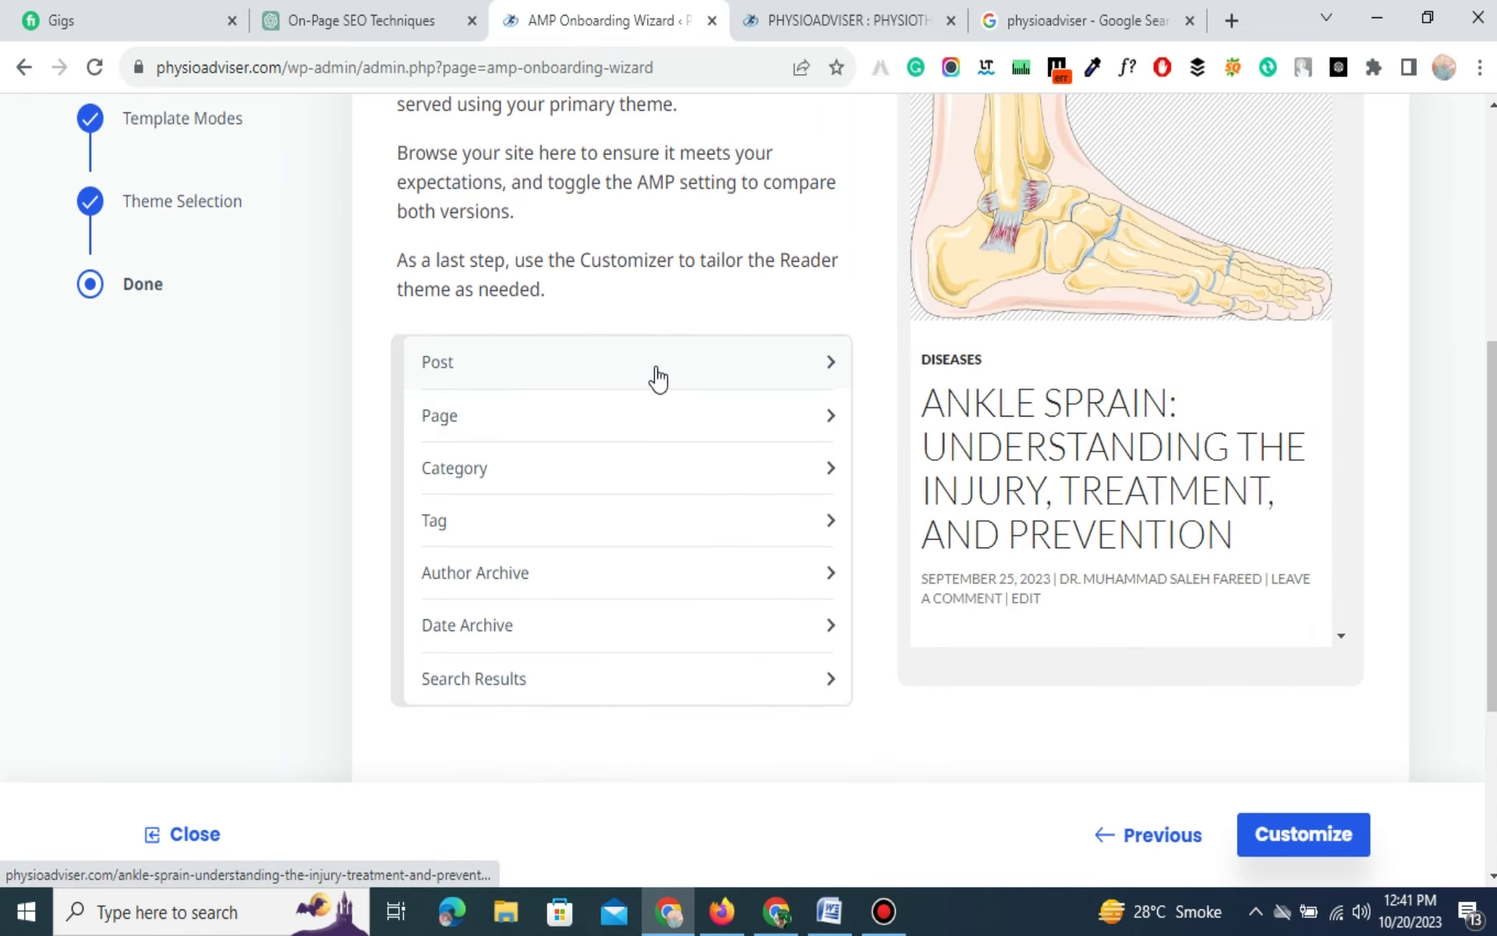
scroll(1053, 508, up, 4)
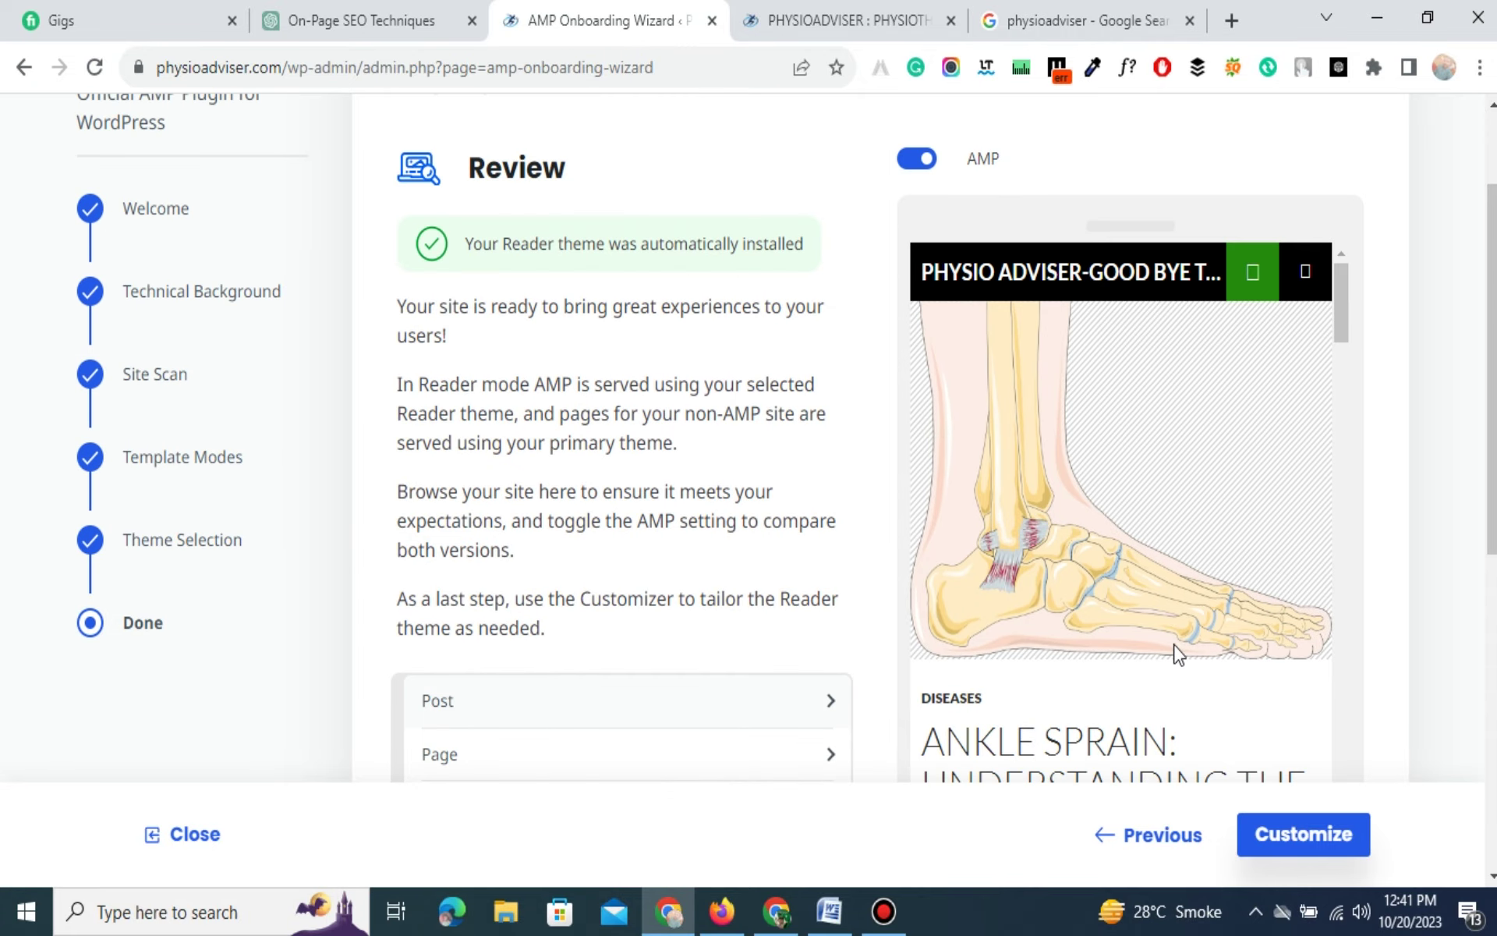
scroll(1184, 494, down, 6)
scroll(1184, 494, up, 6)
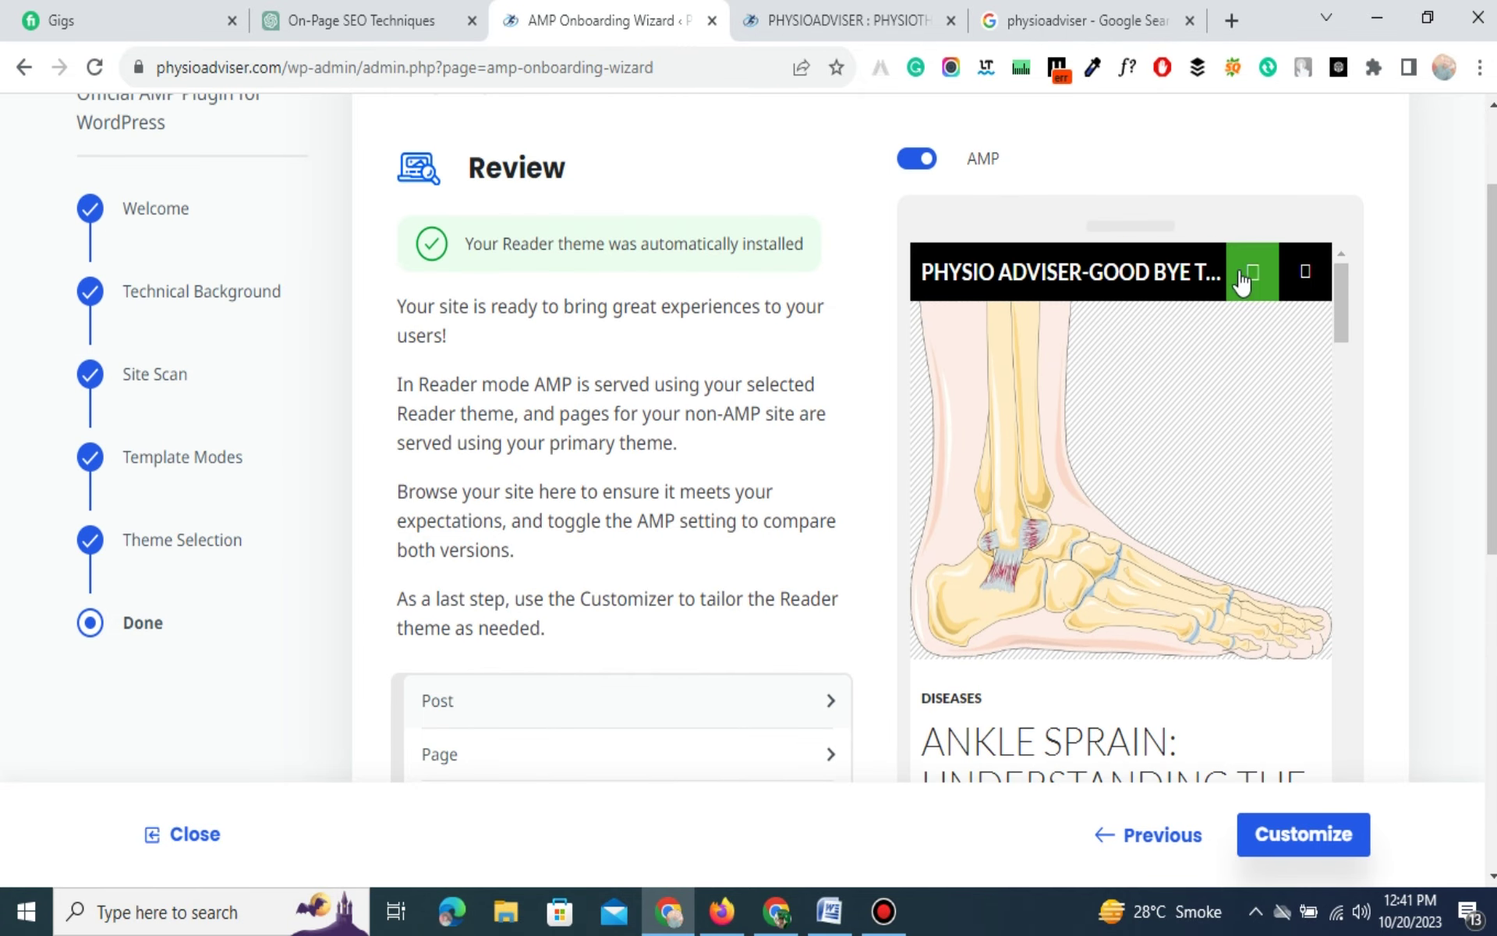
scroll(851, 574, down, 1)
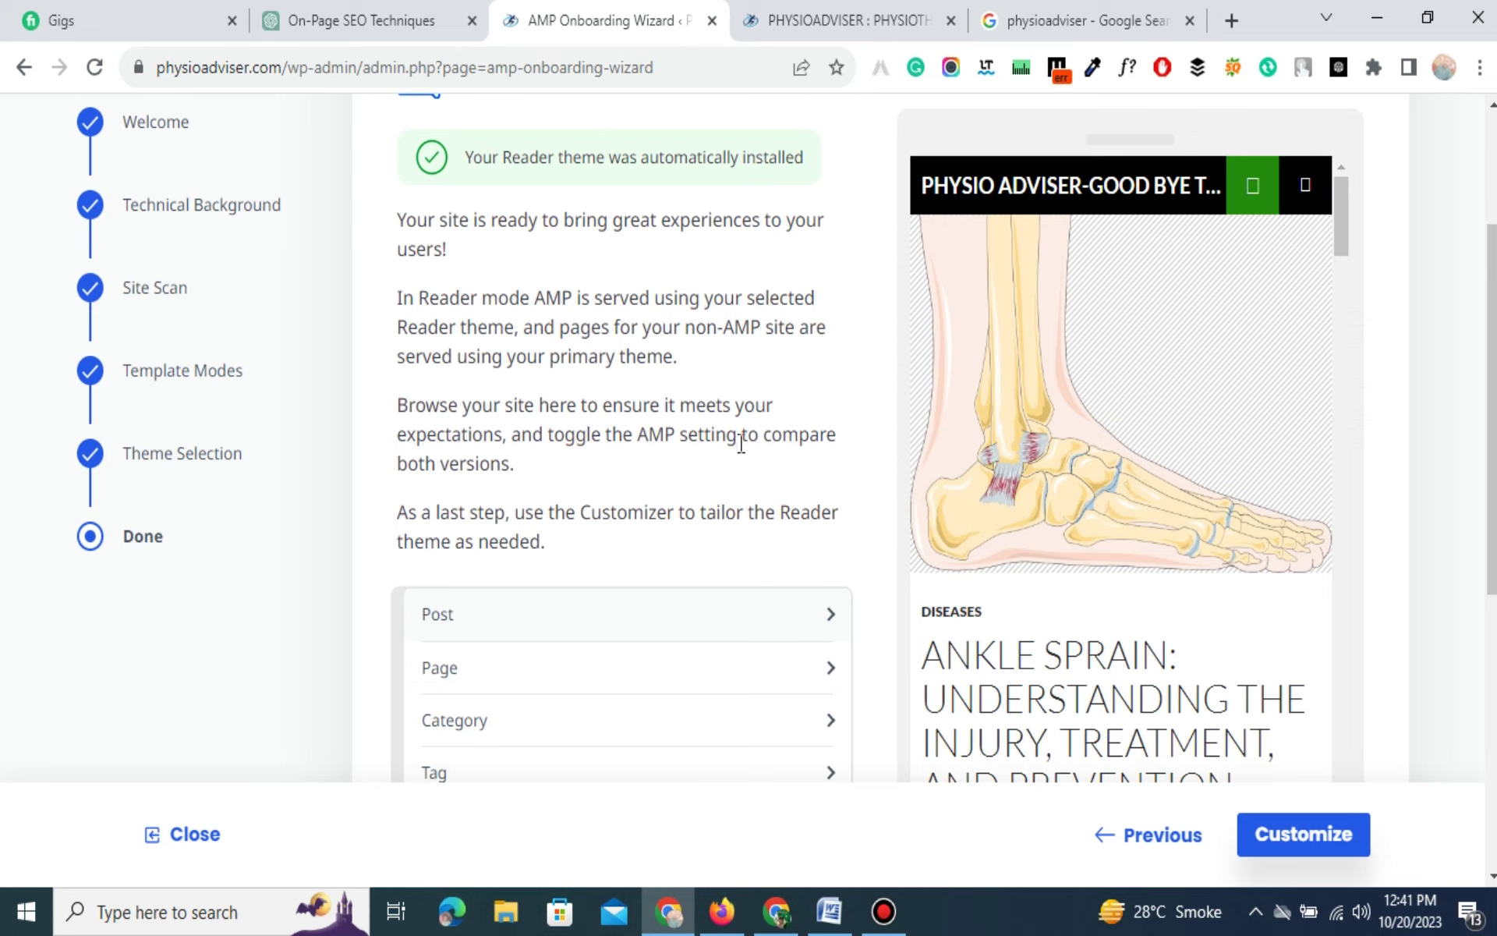
Preview the Page content type in the AMP mobile view, expand its navigation menu and look through the entries.
scroll(668, 585, down, 3)
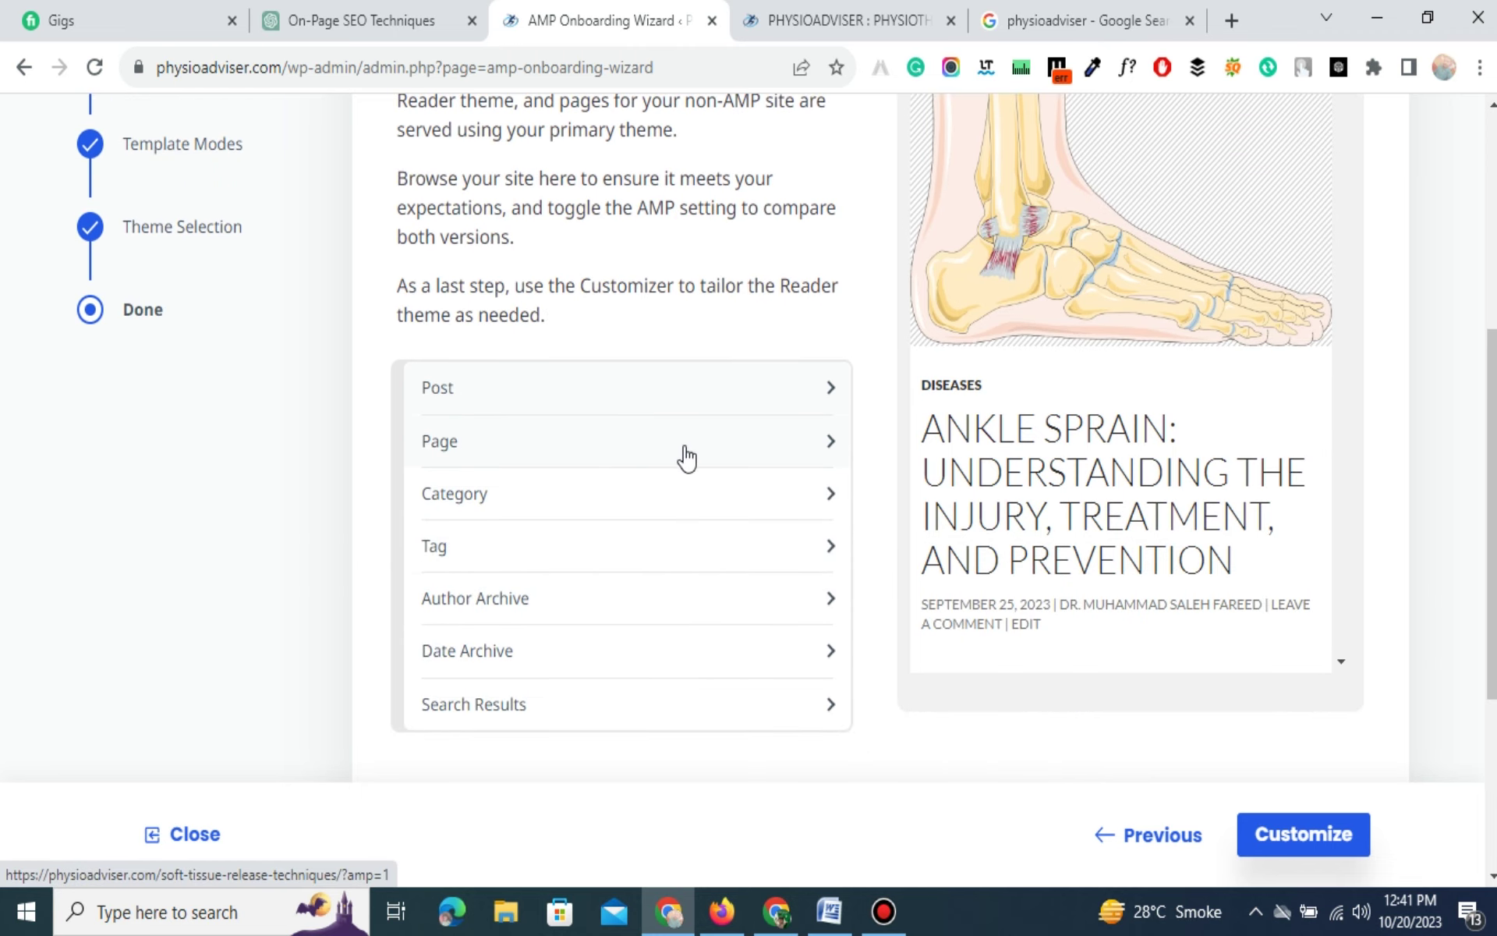
click(541, 458)
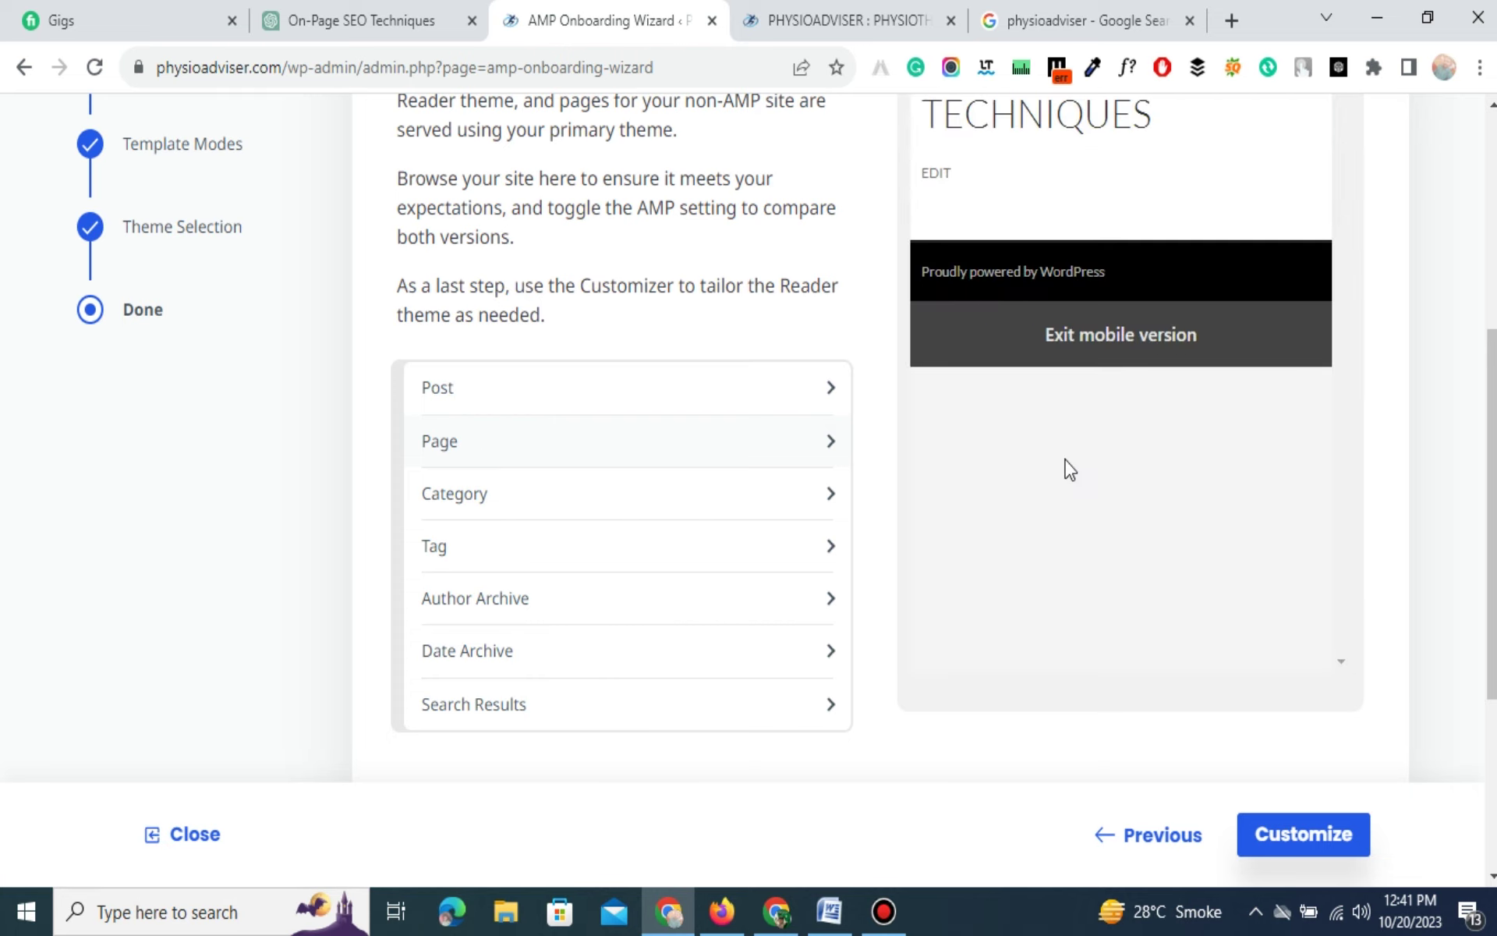
scroll(1064, 470, up, 5)
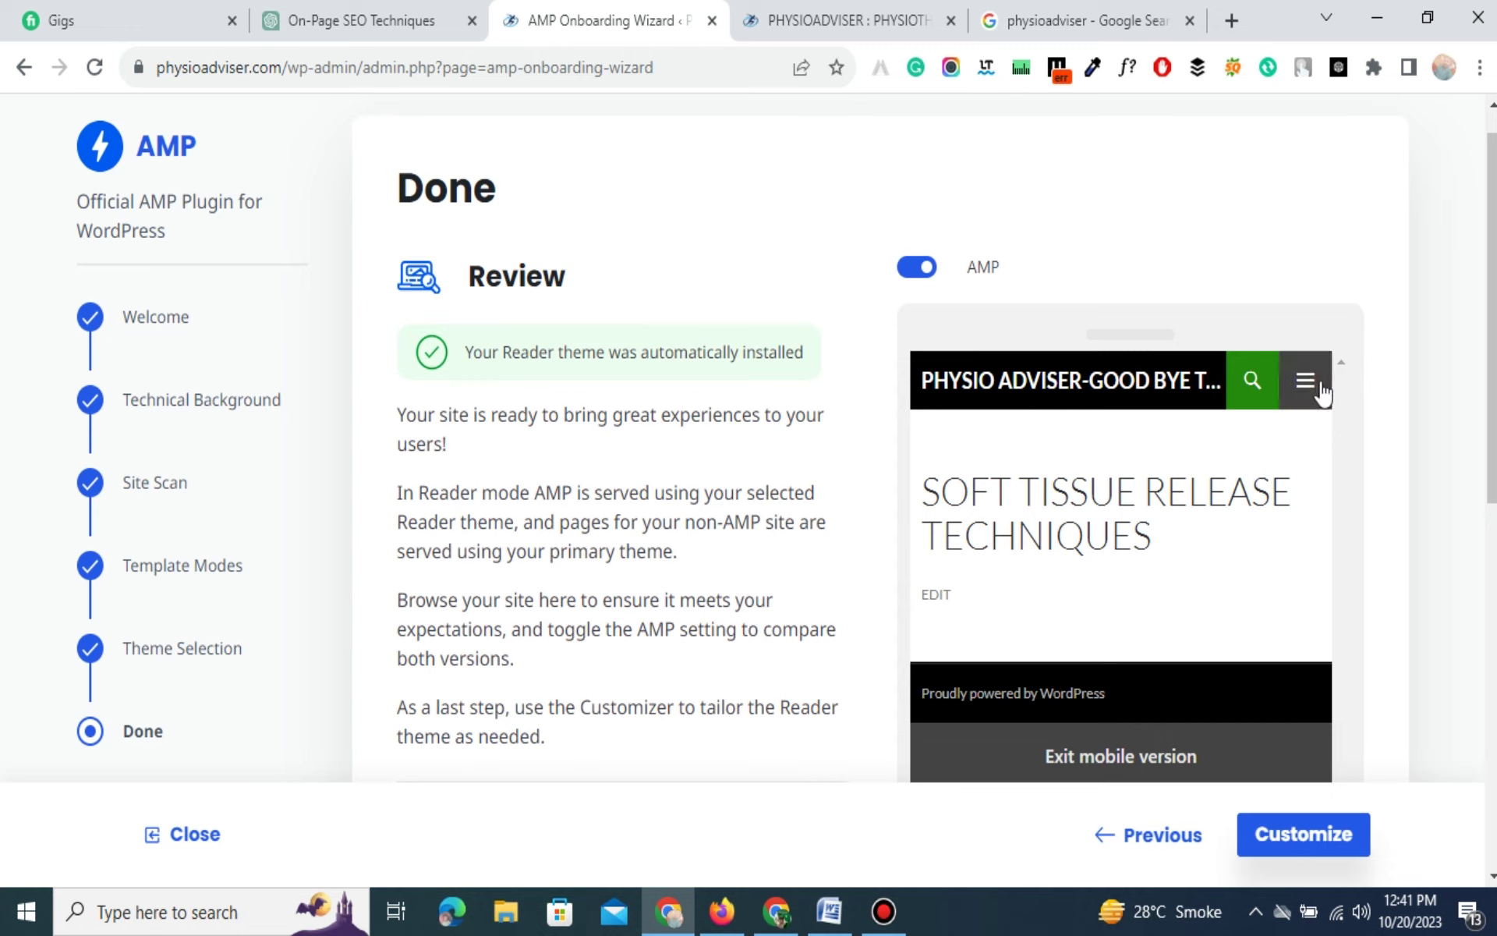
click(1302, 386)
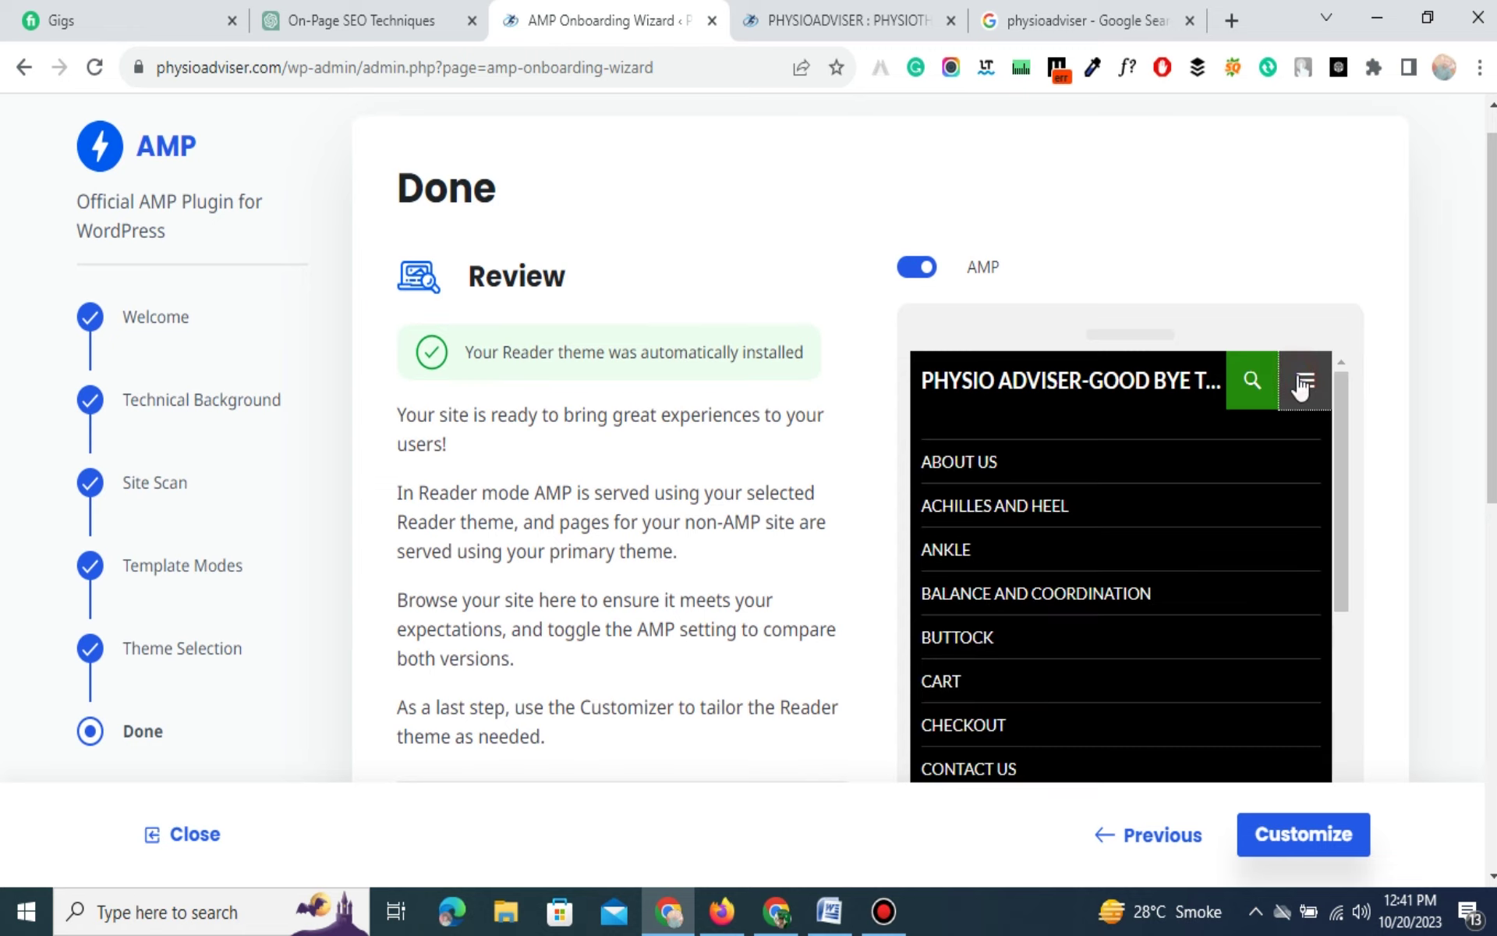
scroll(1064, 684, down, 2)
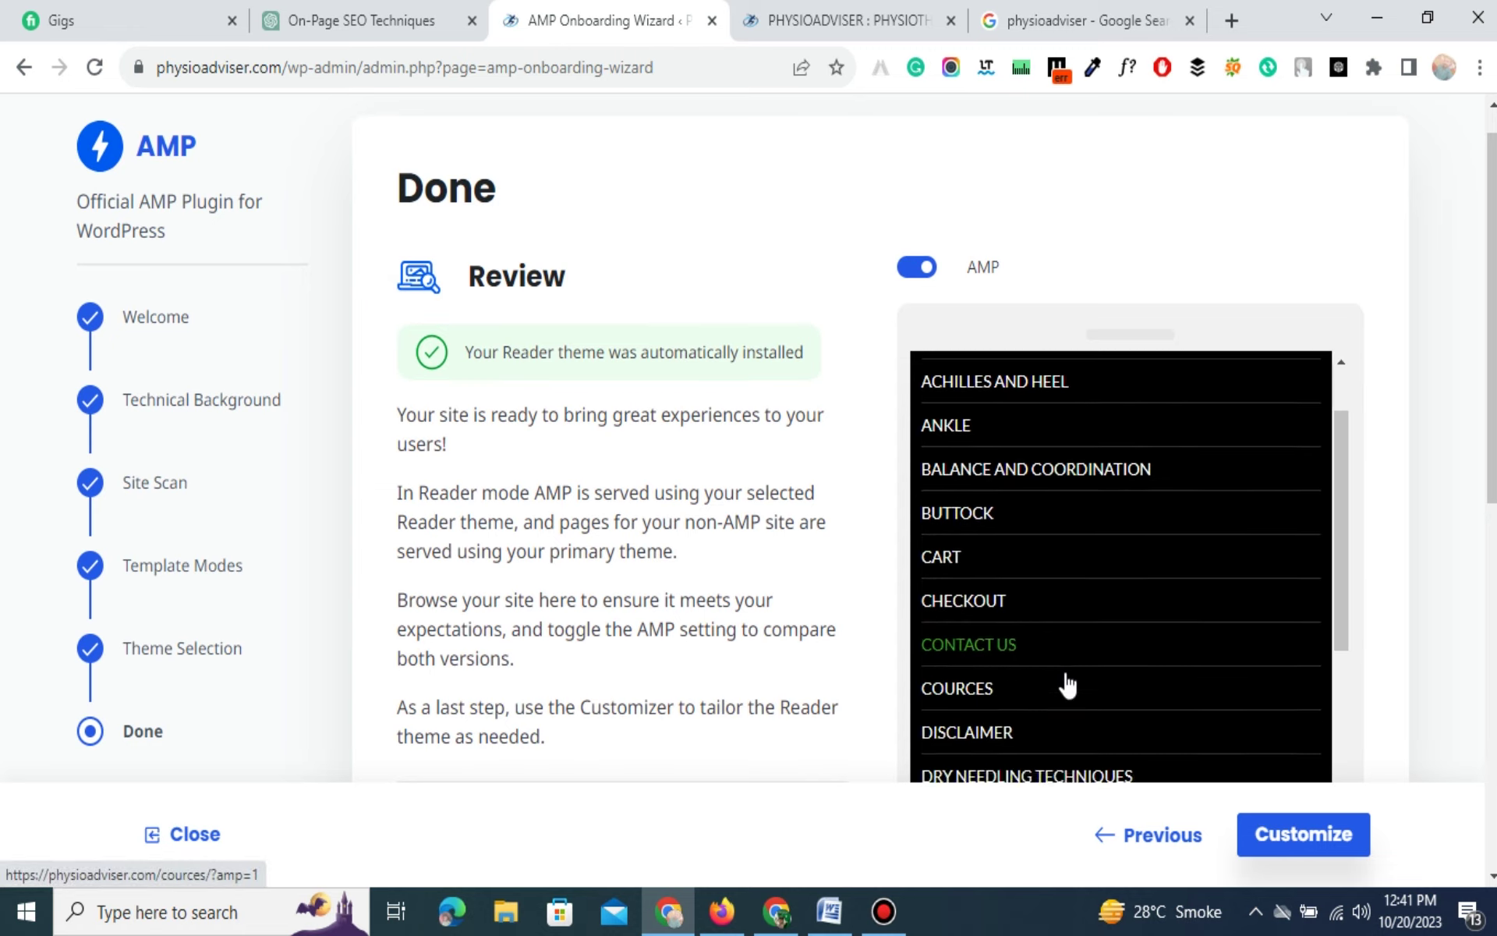
scroll(1067, 685, down, 2)
scroll(1064, 616, down, 8)
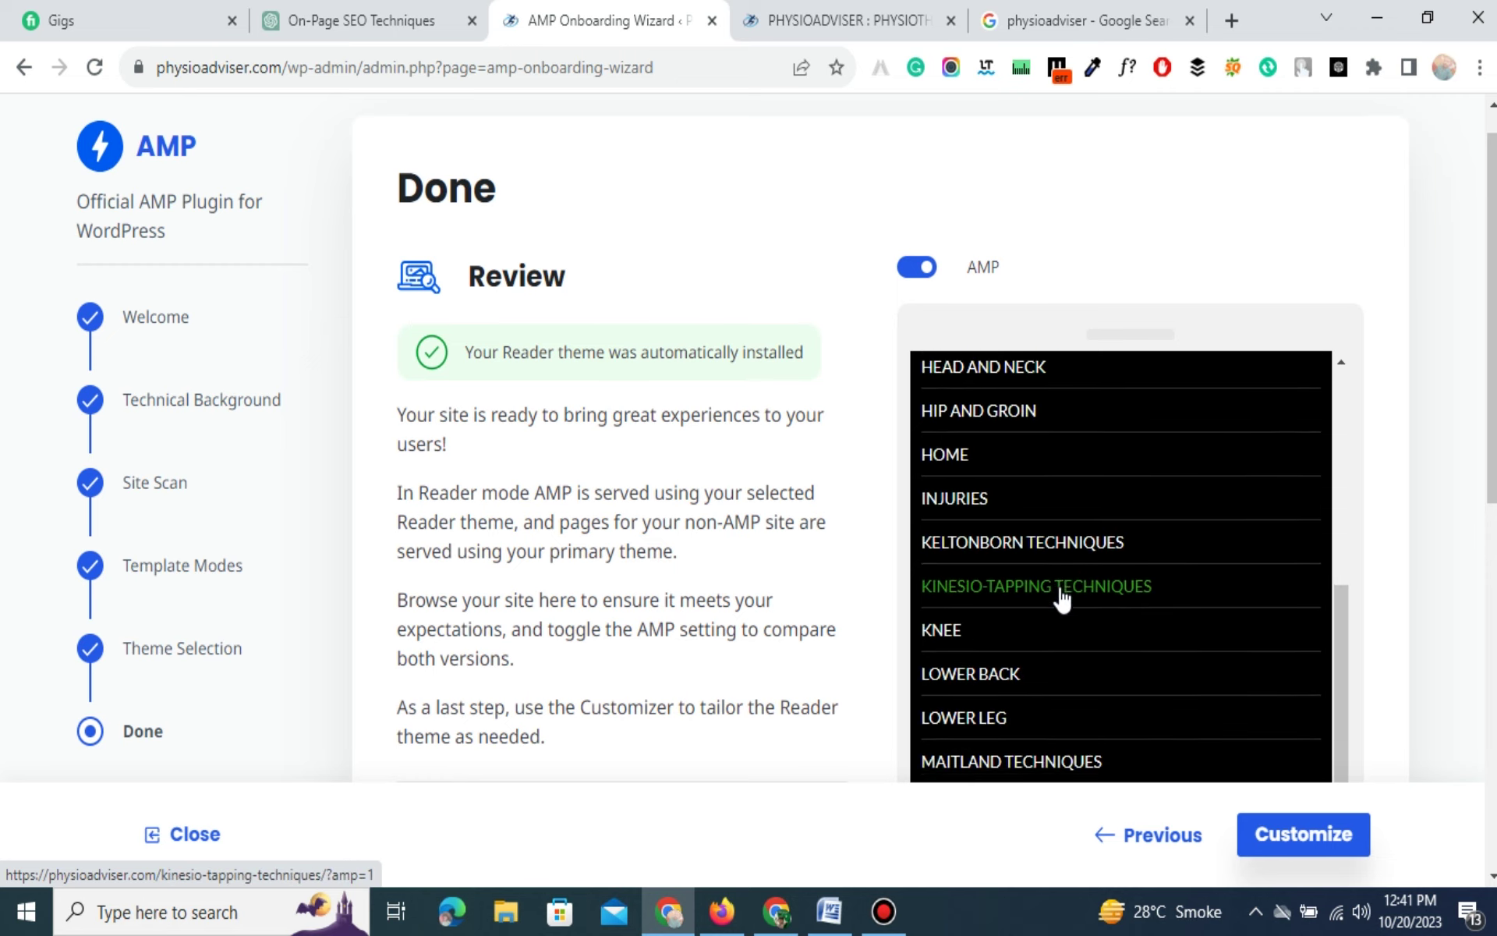
scroll(1062, 600, down, 10)
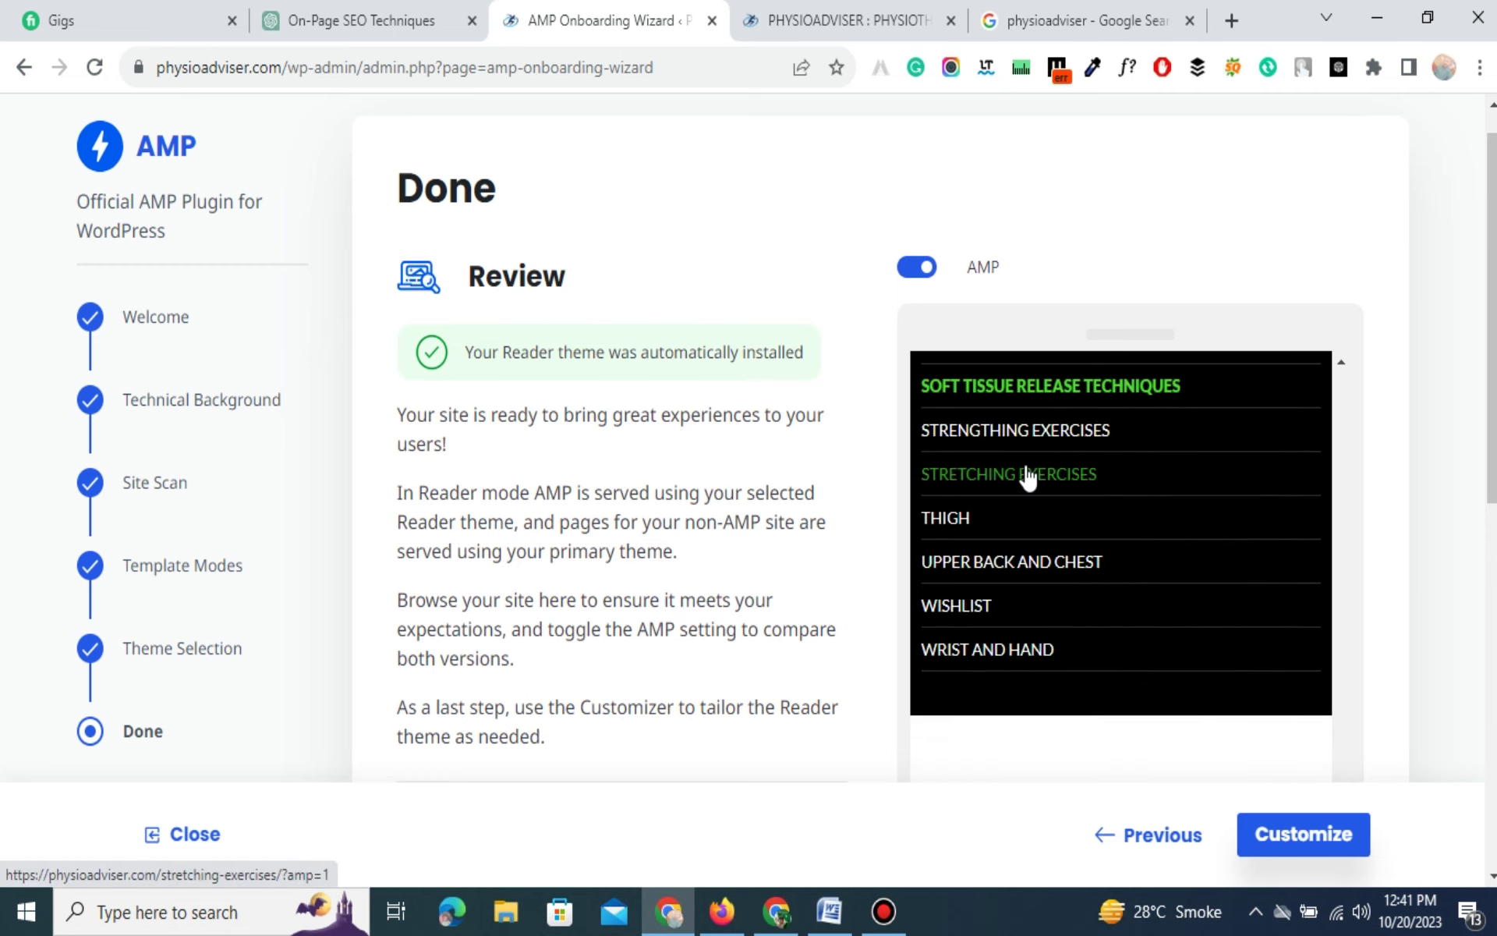
Check the rest of the AMP page preview and open the Customizer for the site's AMP version.
scroll(830, 690, down, 3)
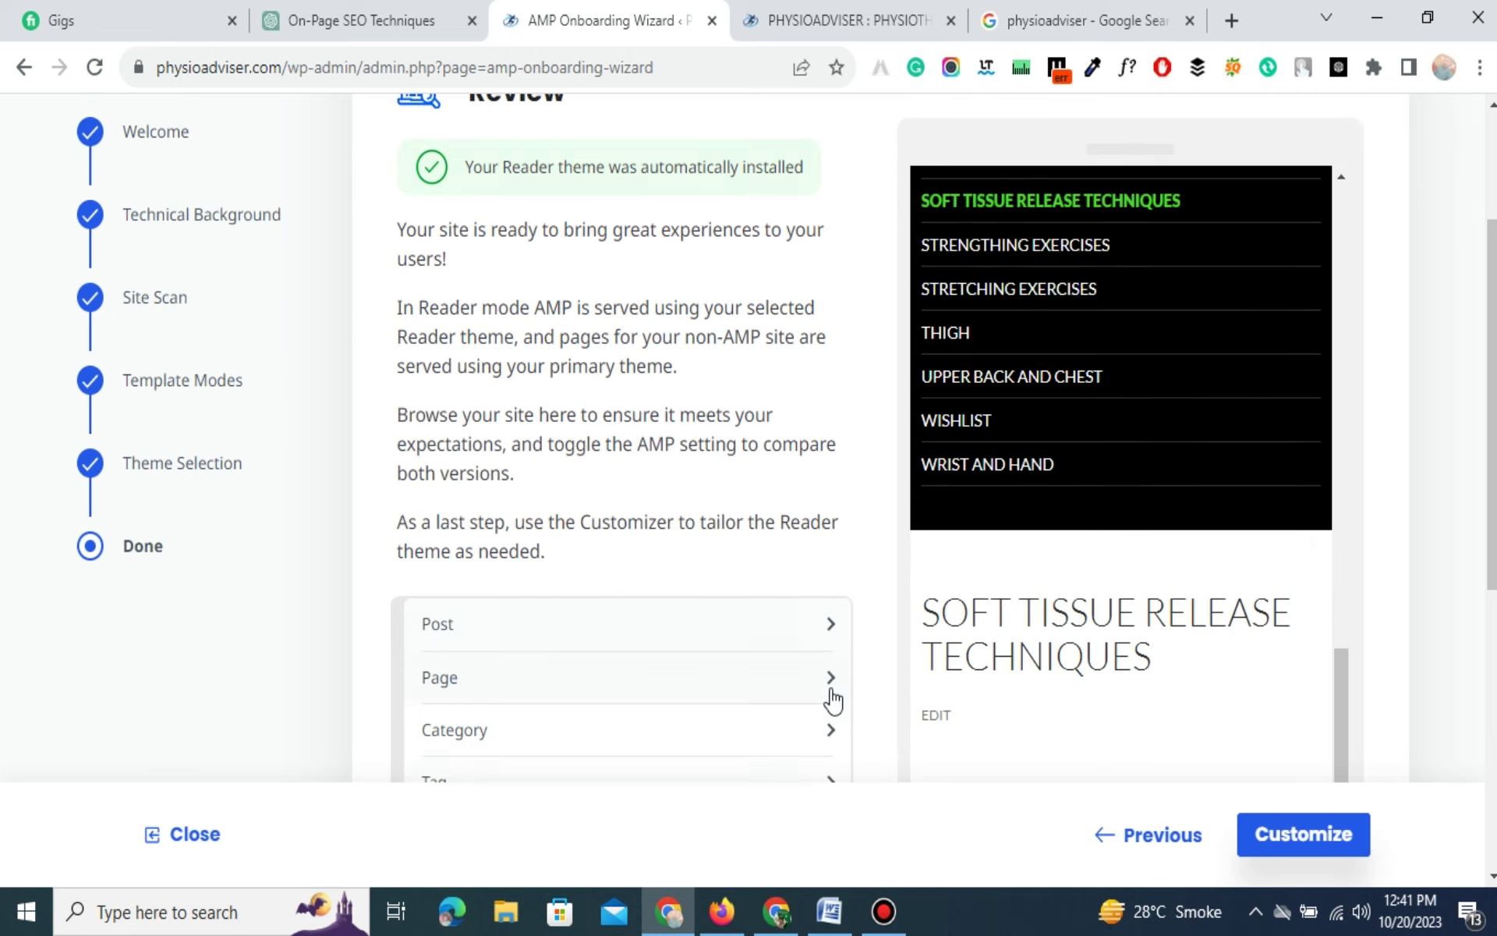
scroll(1095, 324, down, 6)
scroll(1094, 323, up, 5)
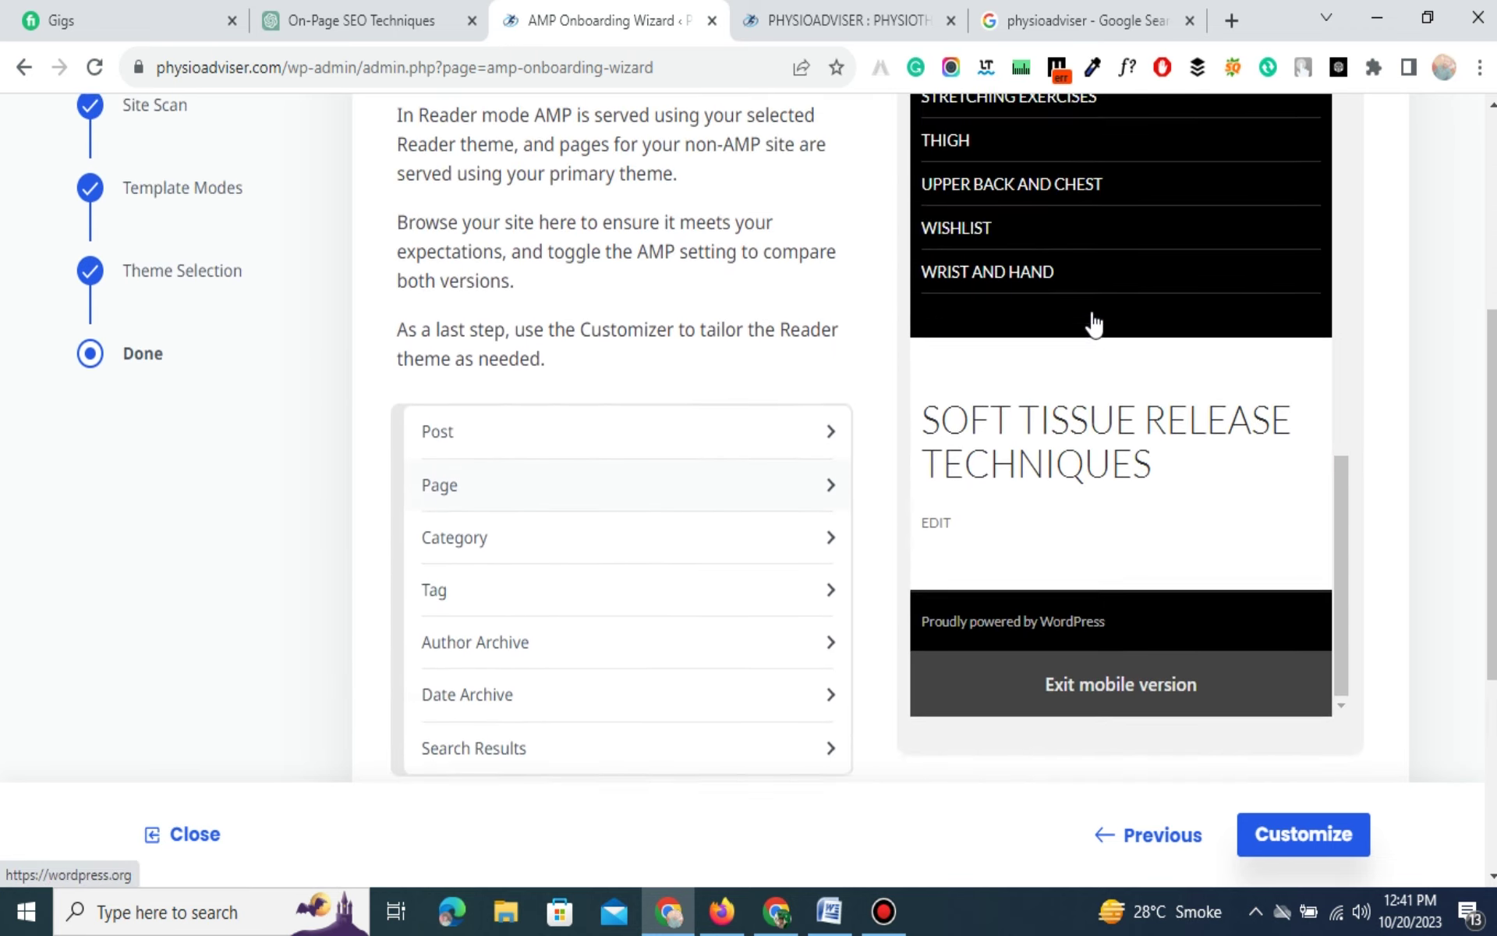
scroll(1095, 324, up, 10)
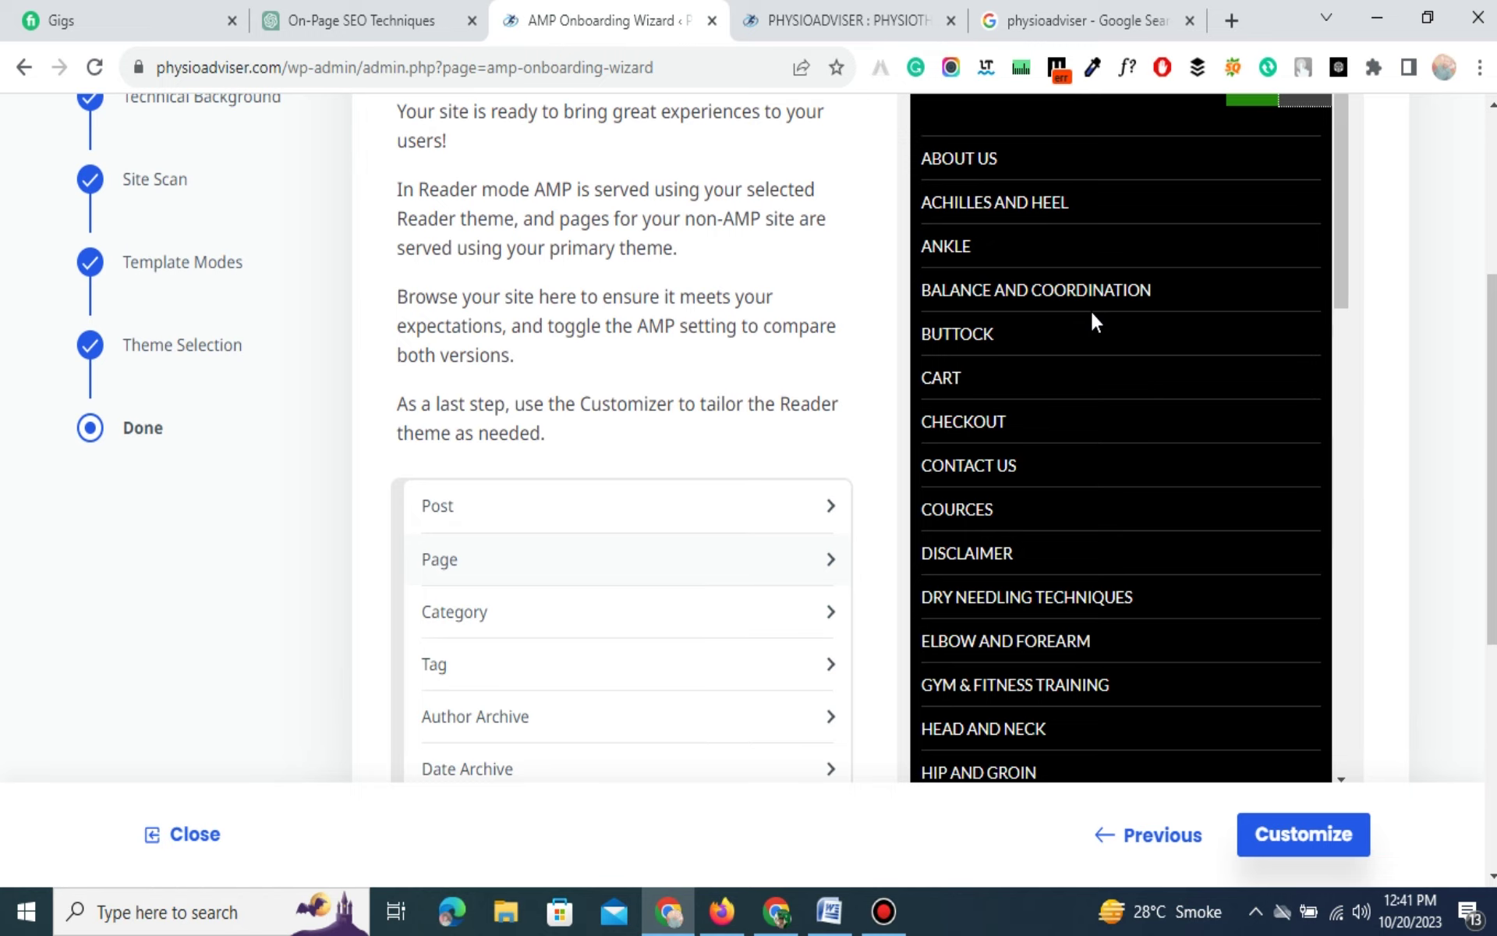
scroll(1095, 324, up, 1)
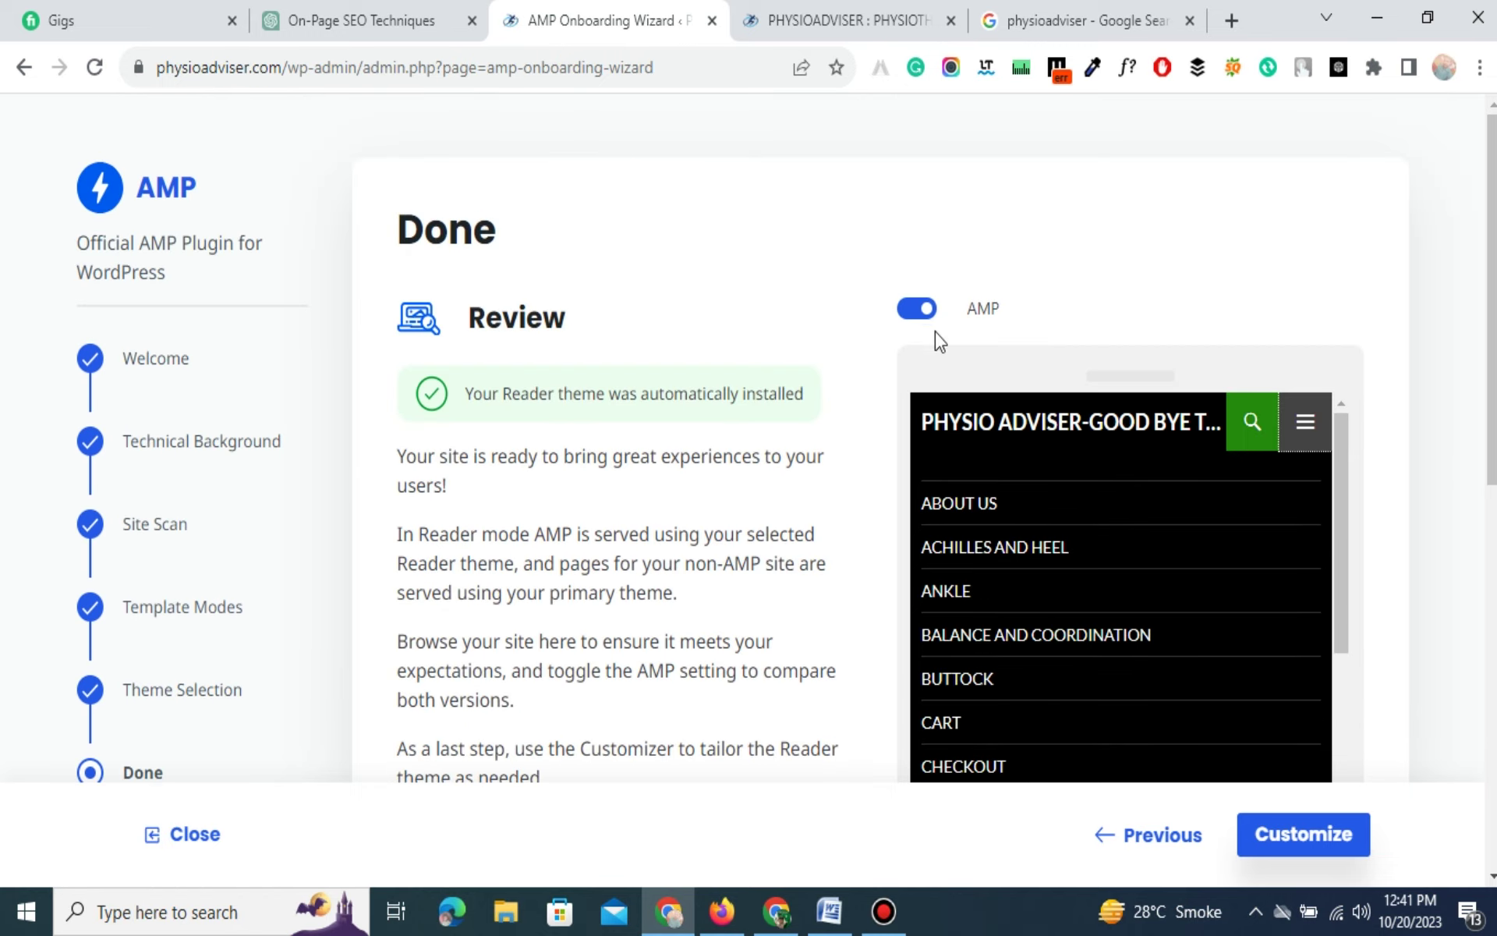
click(1281, 839)
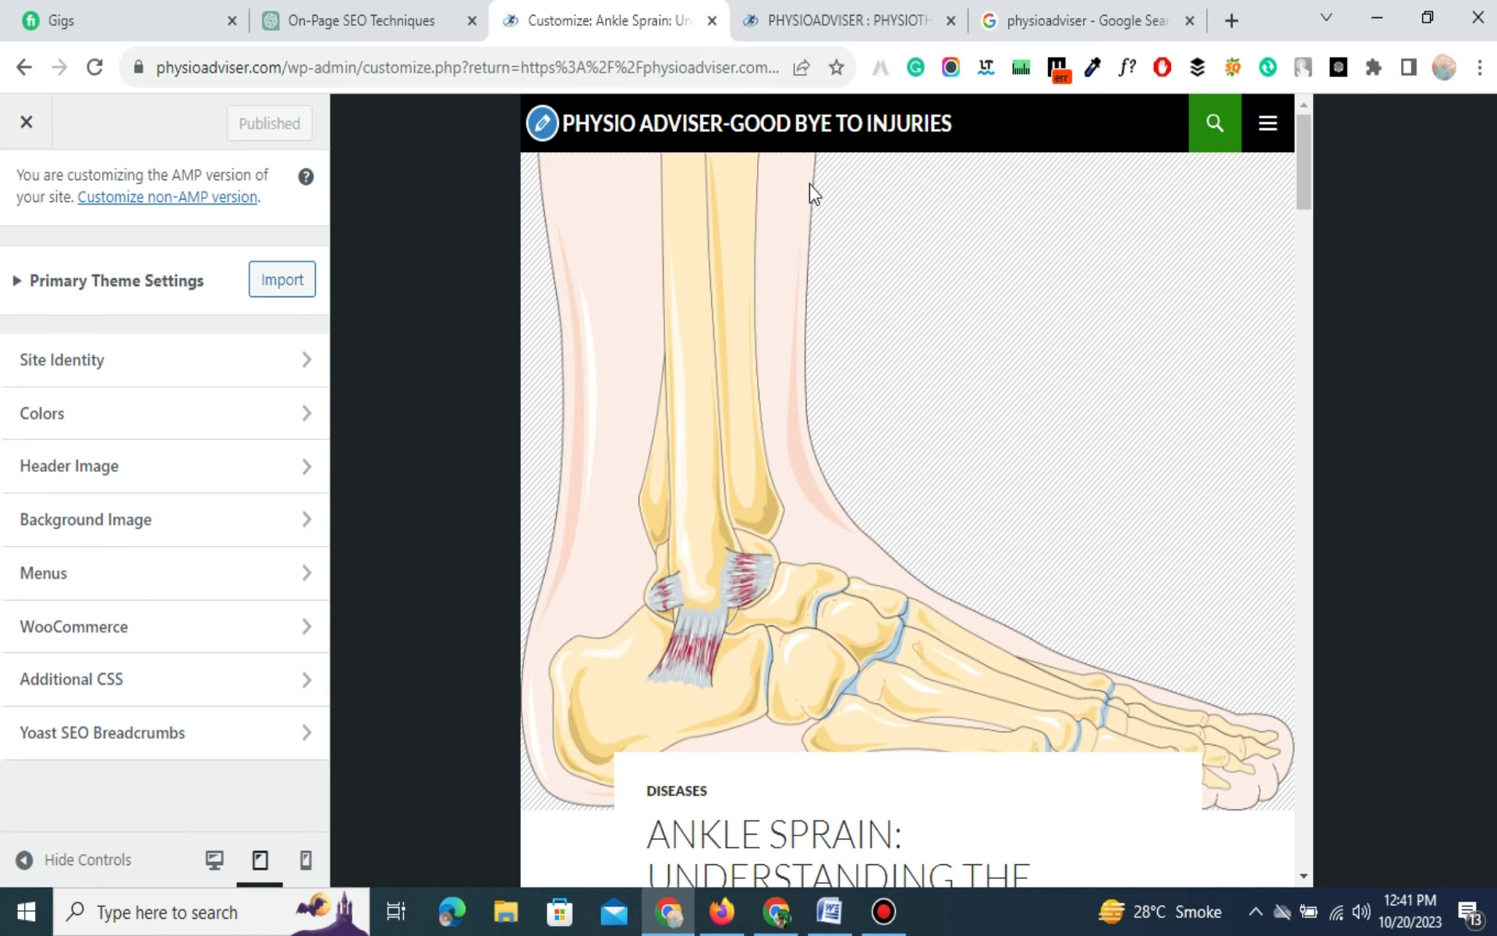
Open the Site Identity settings of the AMP version and review the site title, tagline and site icon options.
scroll(1068, 456, down, 2)
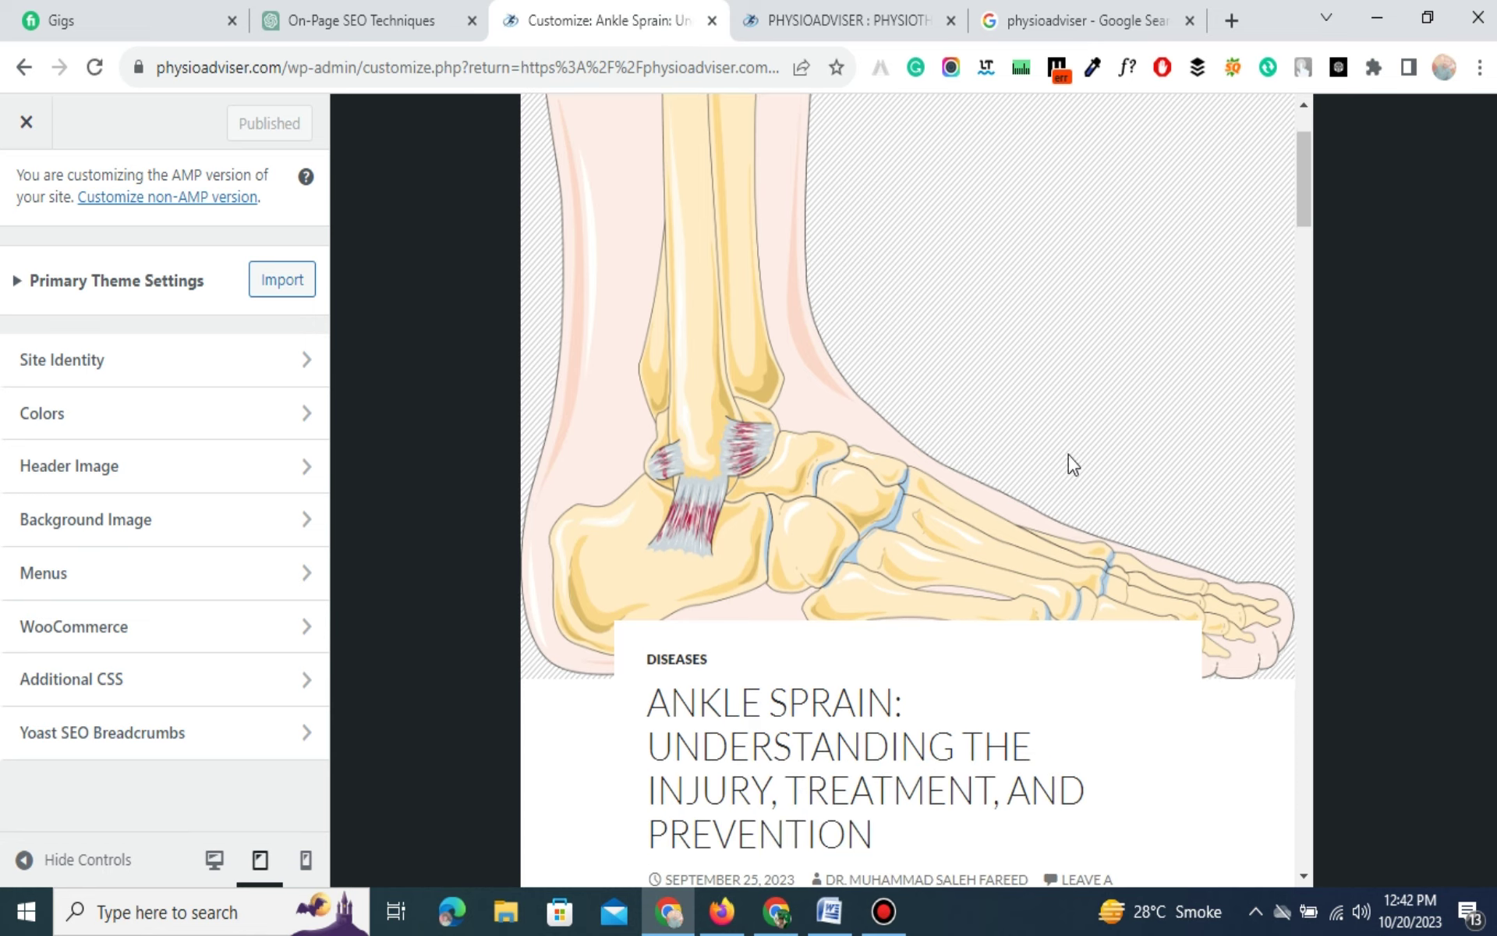
scroll(1068, 456, up, 2)
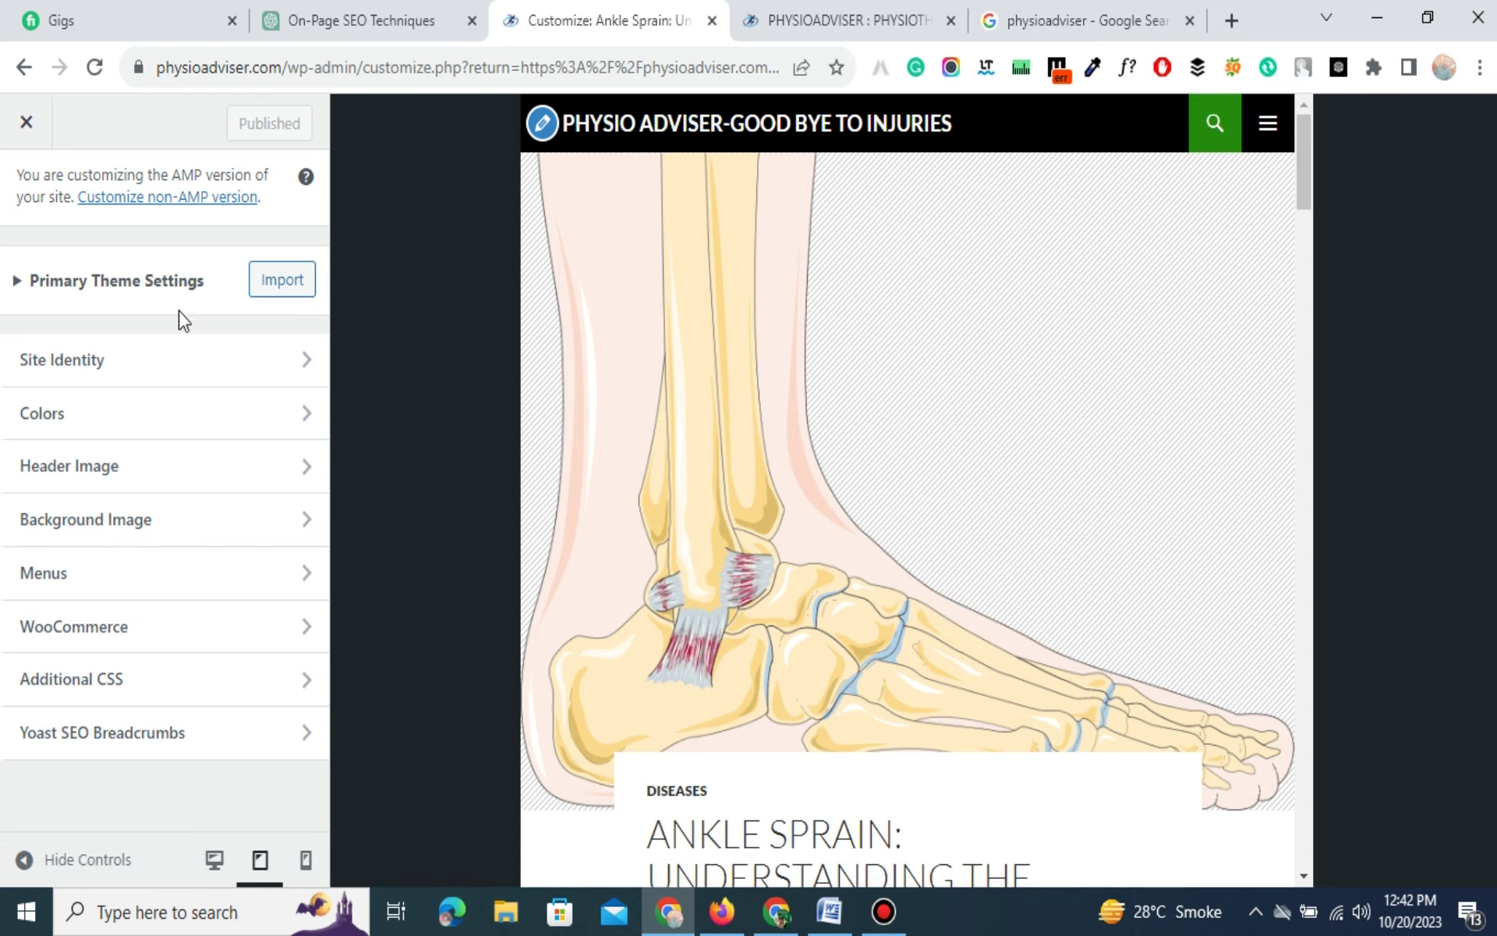
click(213, 371)
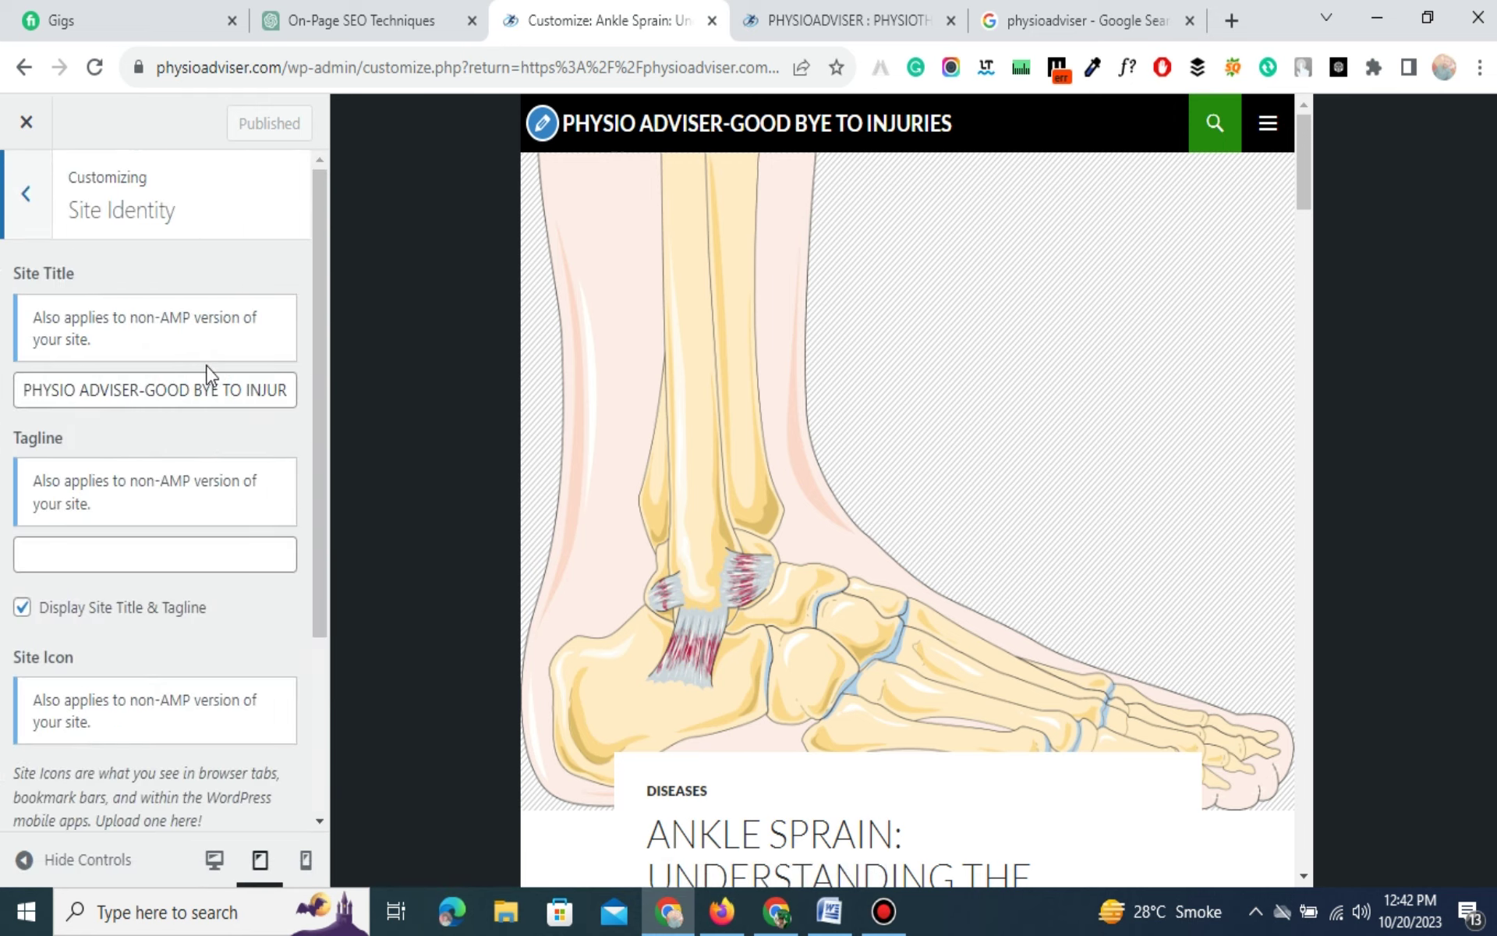
triple_click(198, 392)
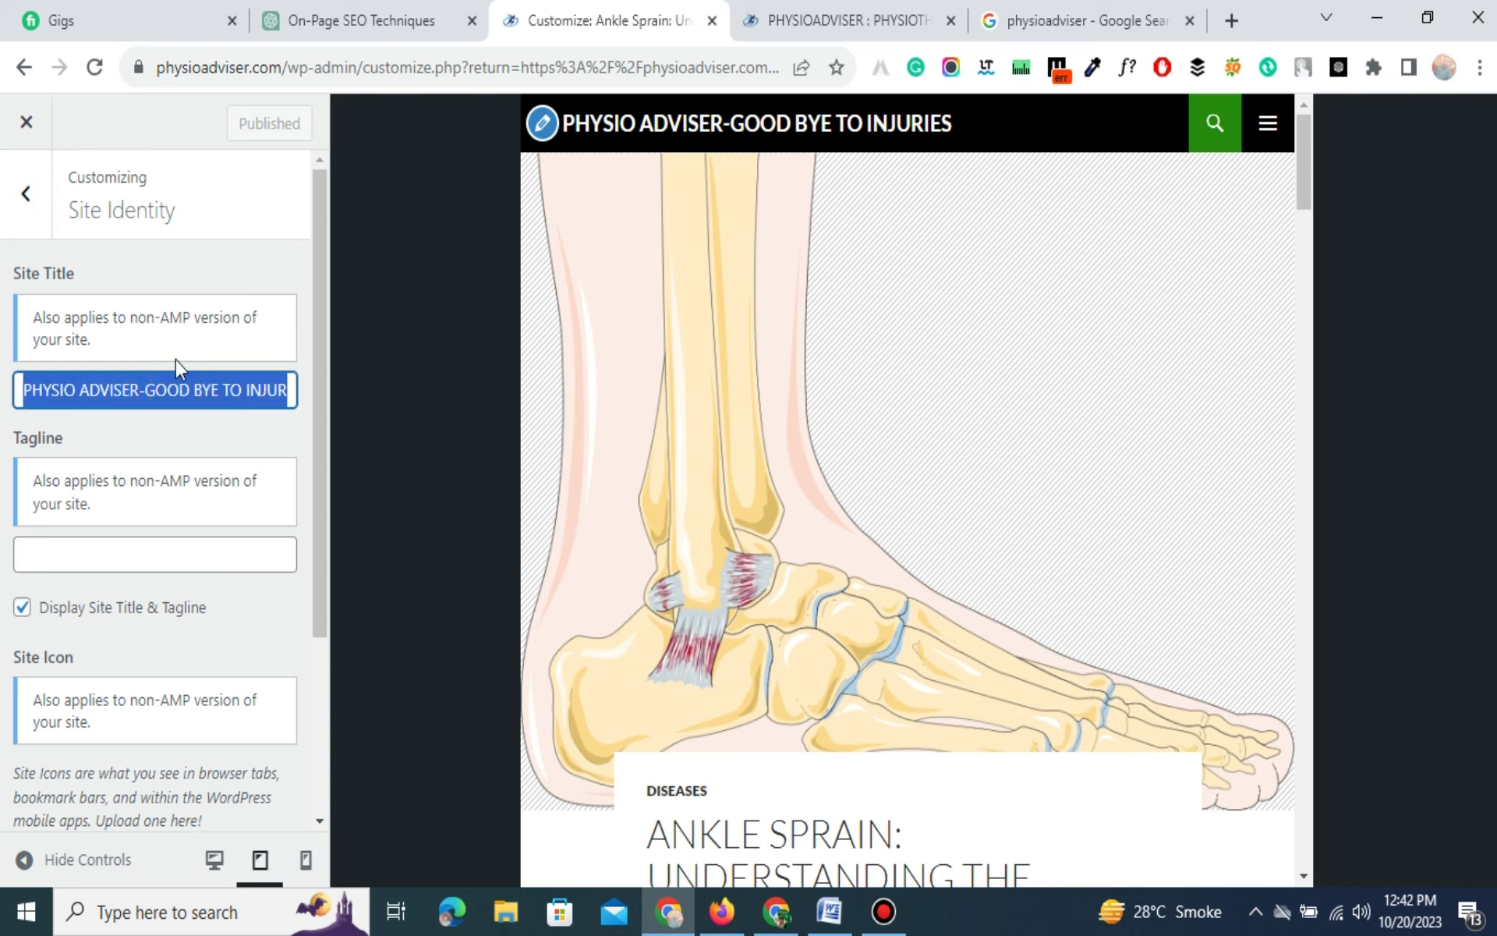
scroll(181, 552, down, 5)
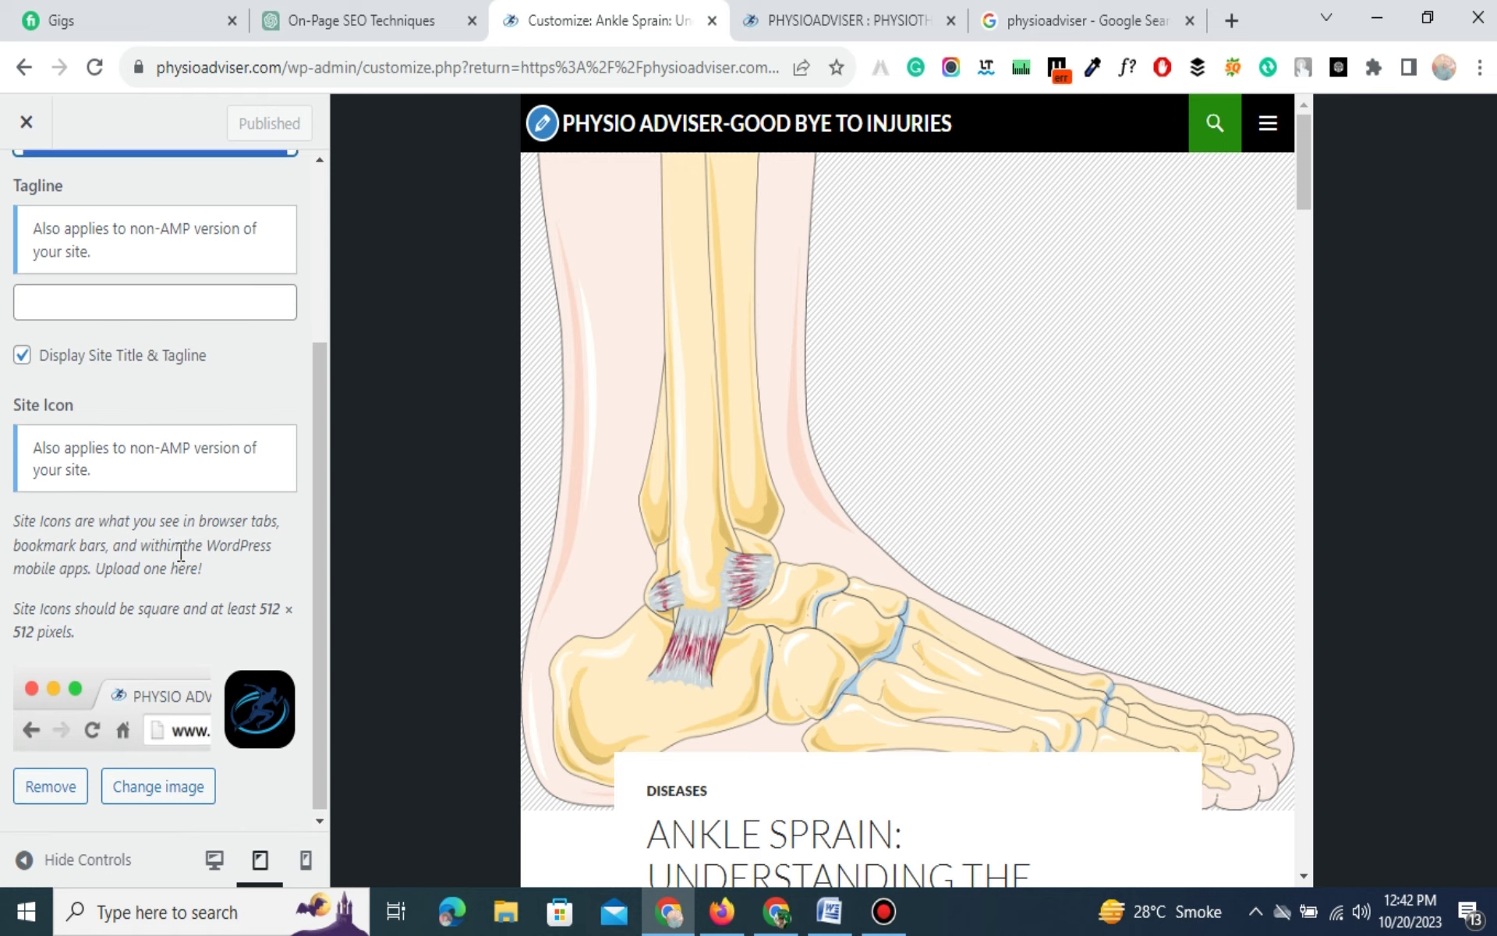
scroll(174, 414, up, 5)
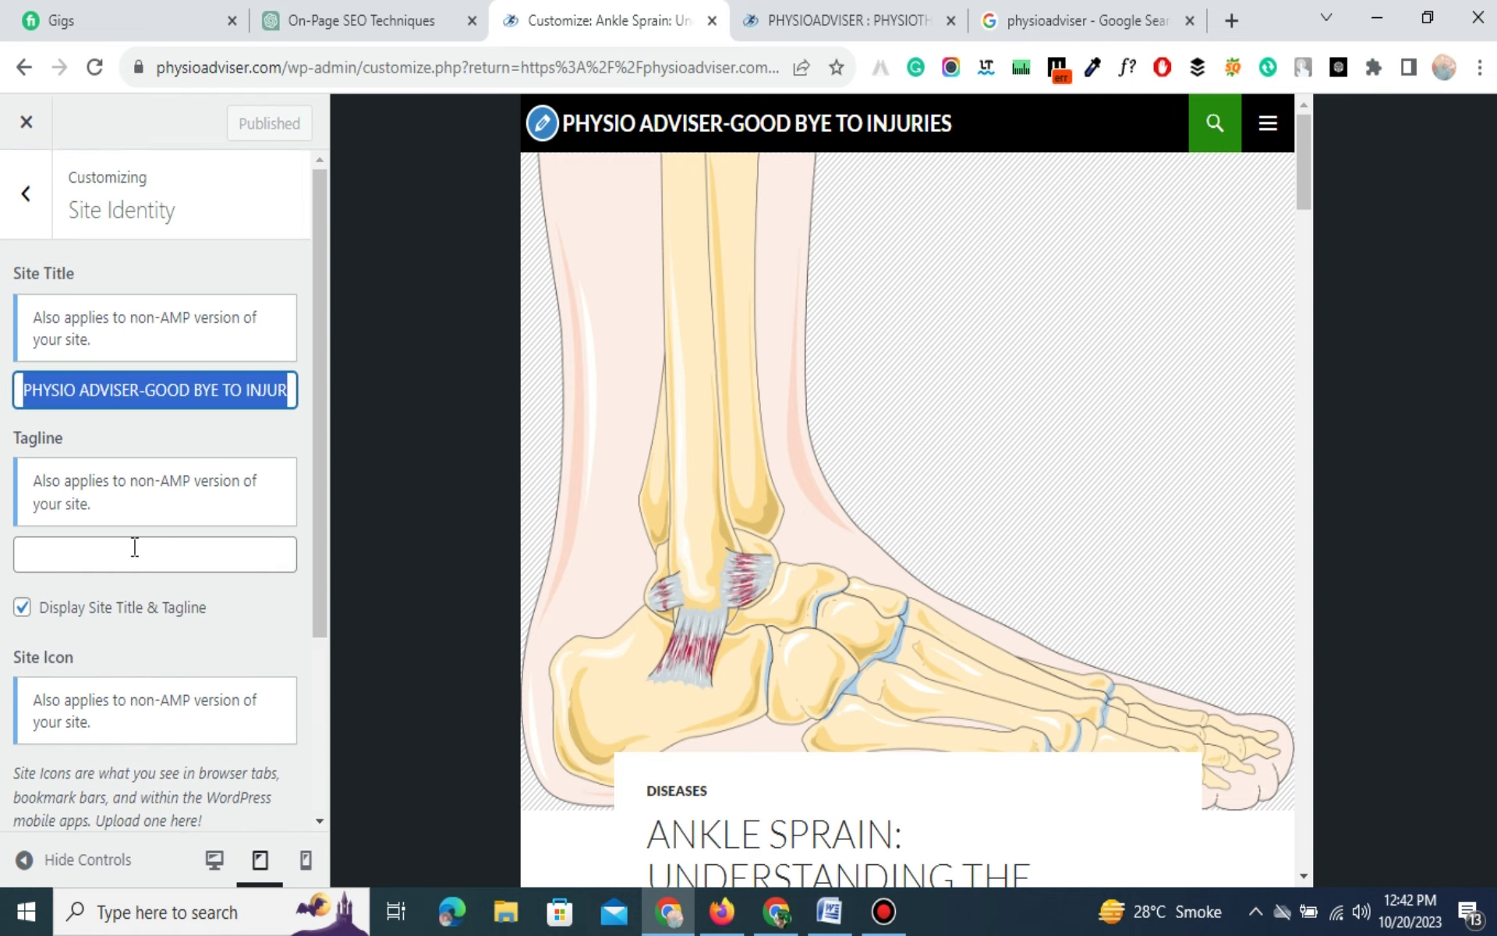
click(115, 307)
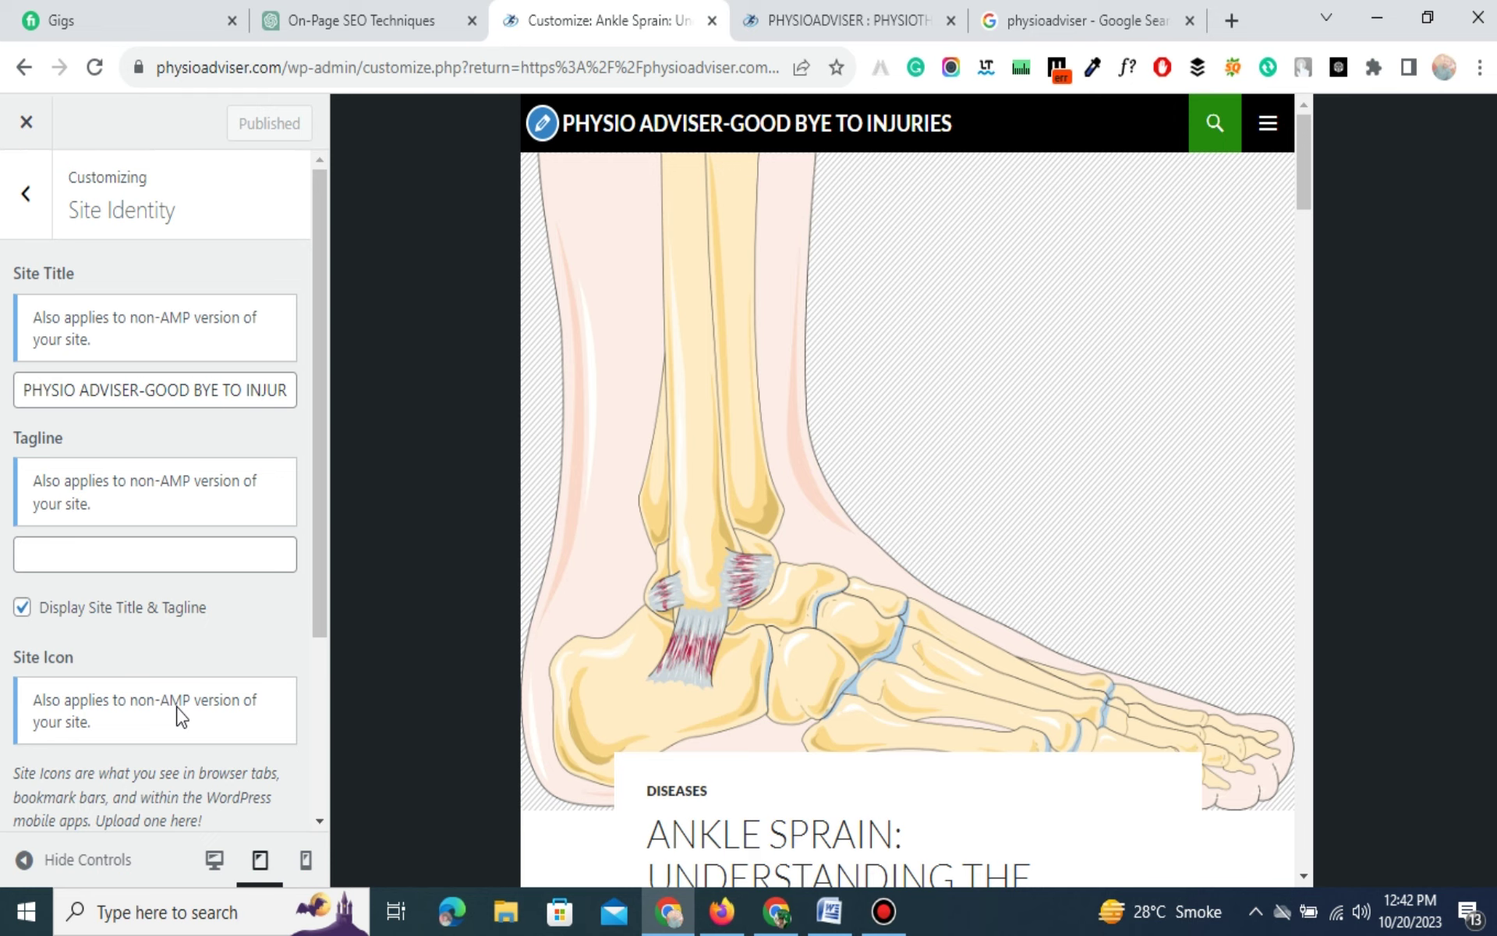
scroll(178, 709, down, 1)
scroll(179, 707, down, 2)
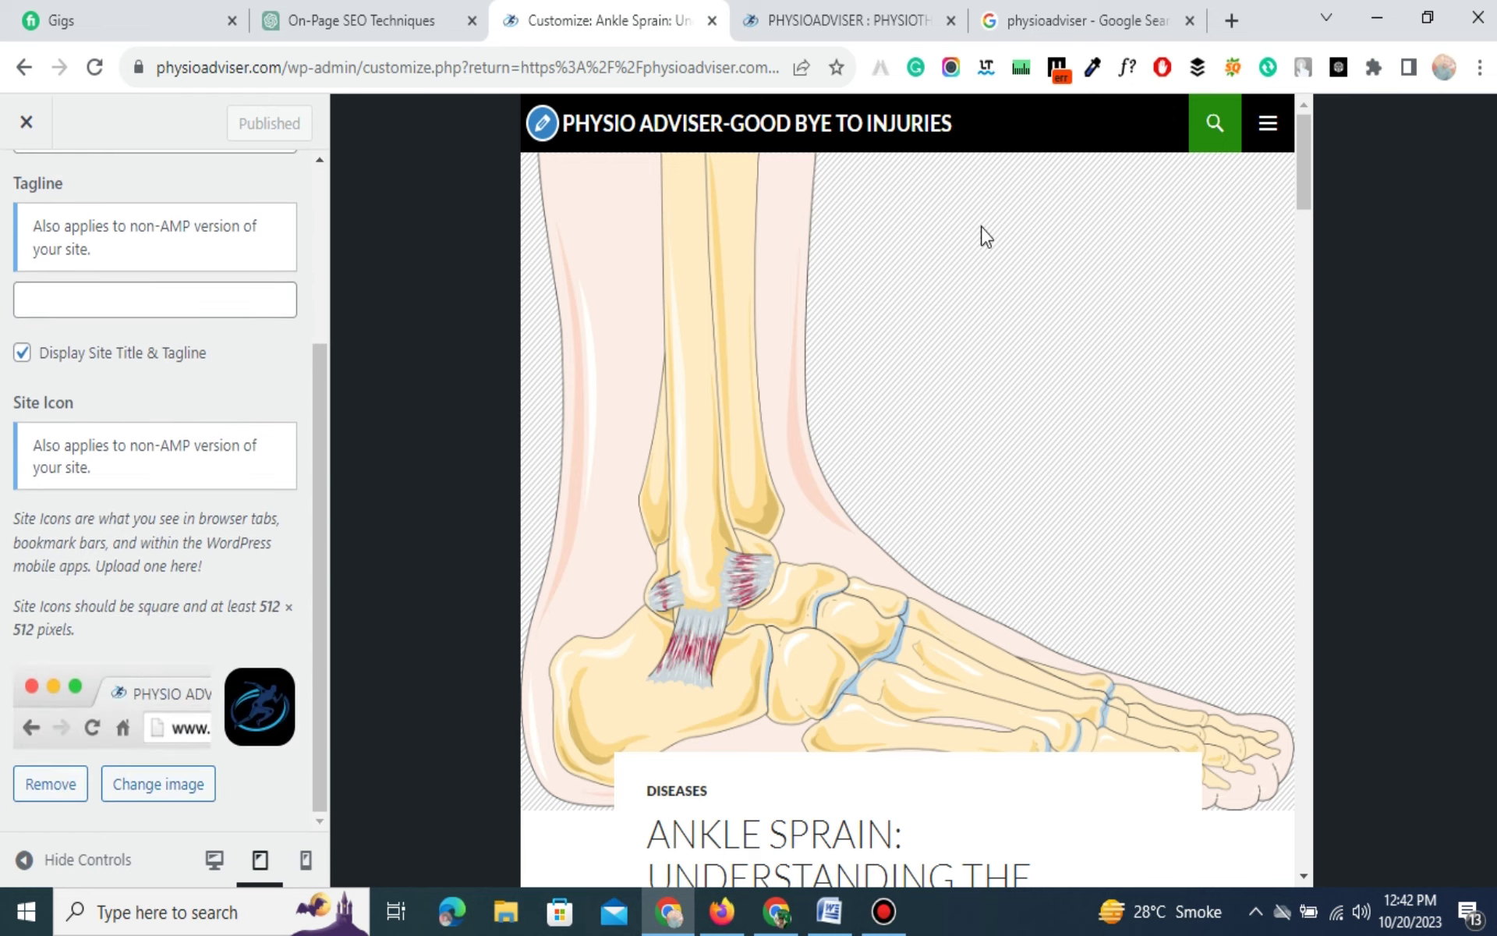
Look through the ankle sprain post in the AMP tablet preview, from its title to the types of sprains, and return to its start.
scroll(981, 227, down, 3)
scroll(937, 456, down, 6)
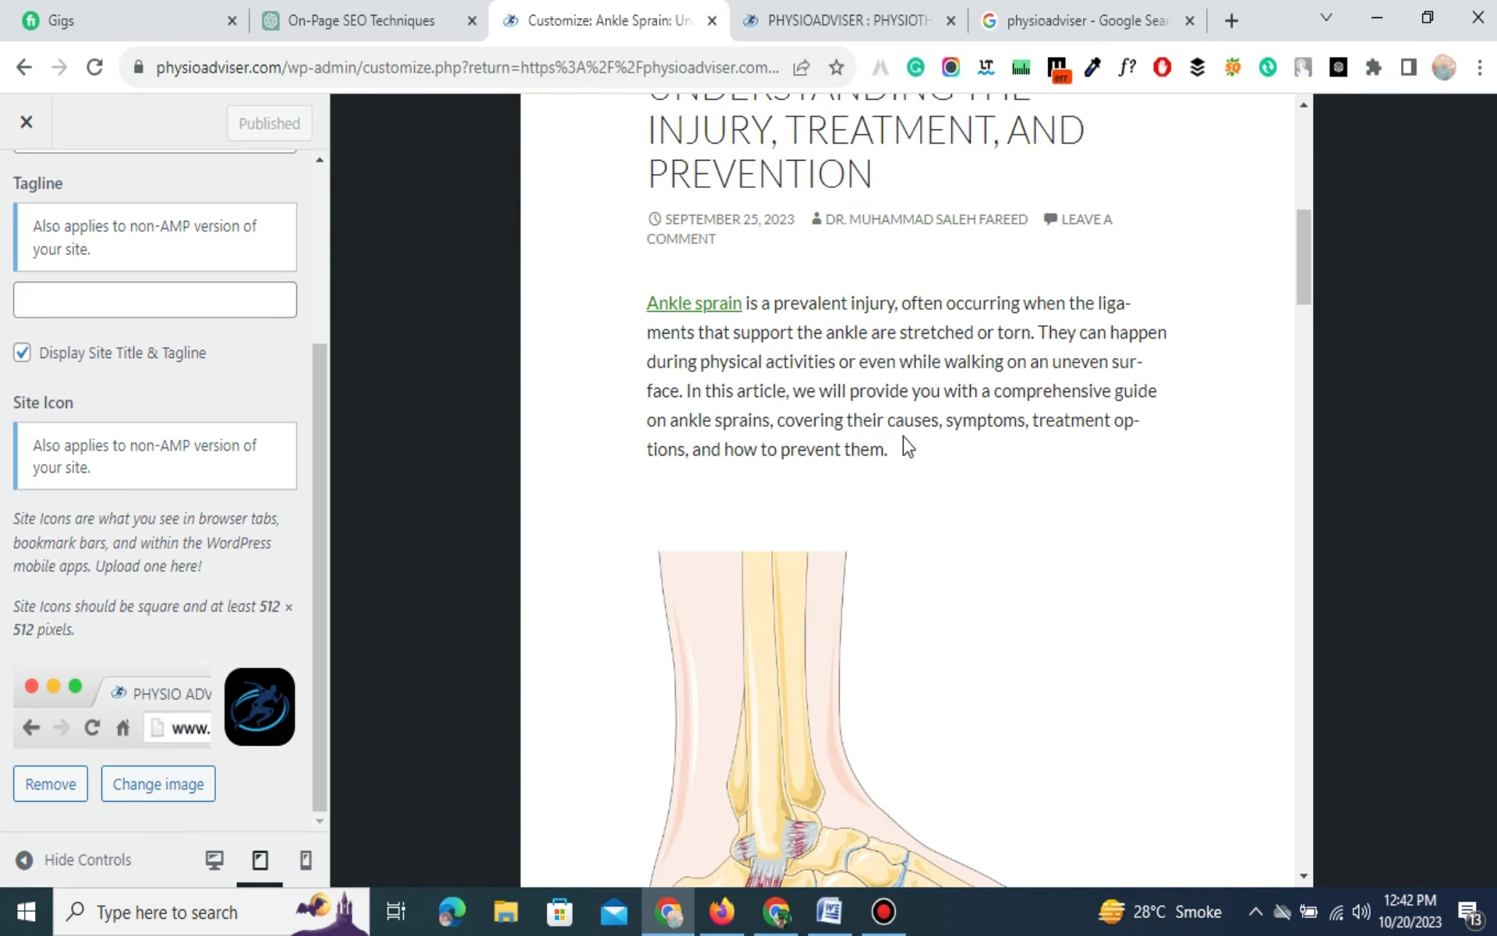
scroll(915, 484, down, 5)
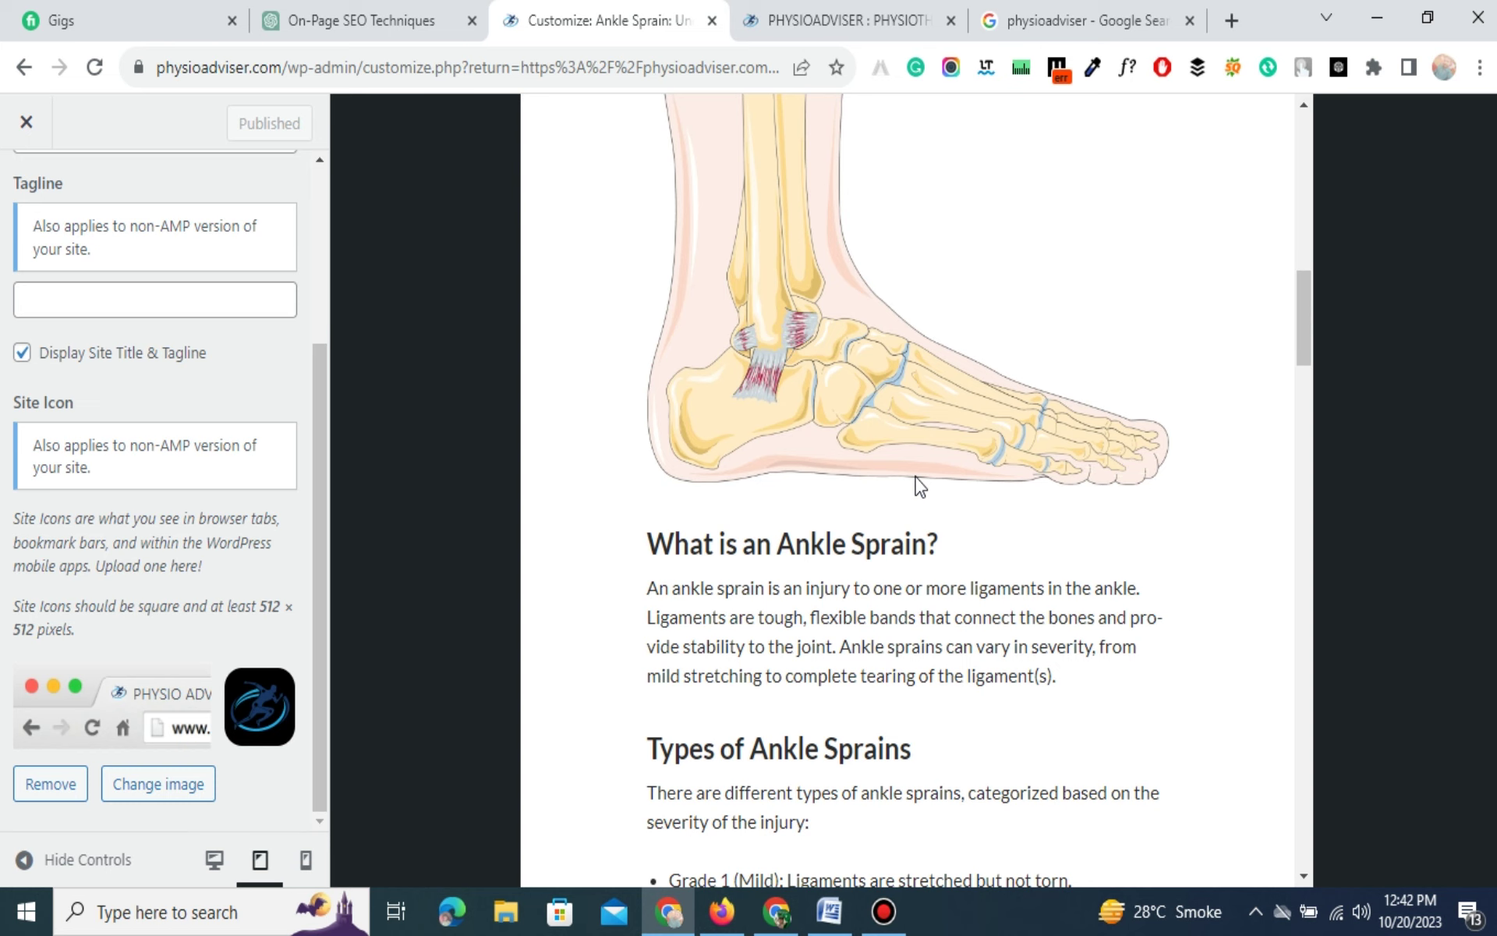
scroll(920, 486, up, 10)
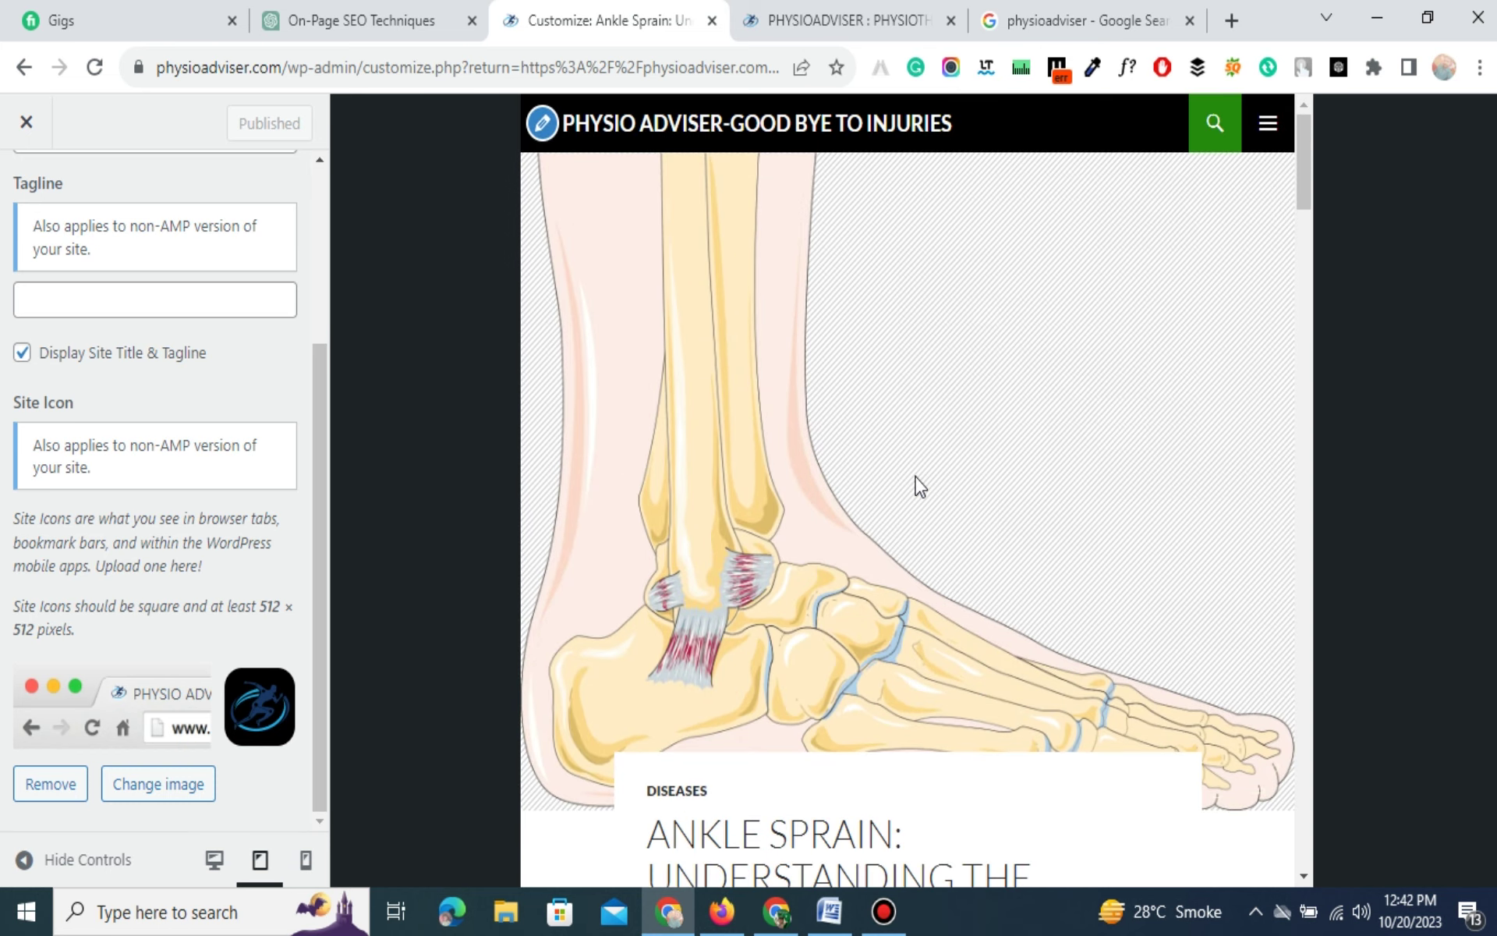